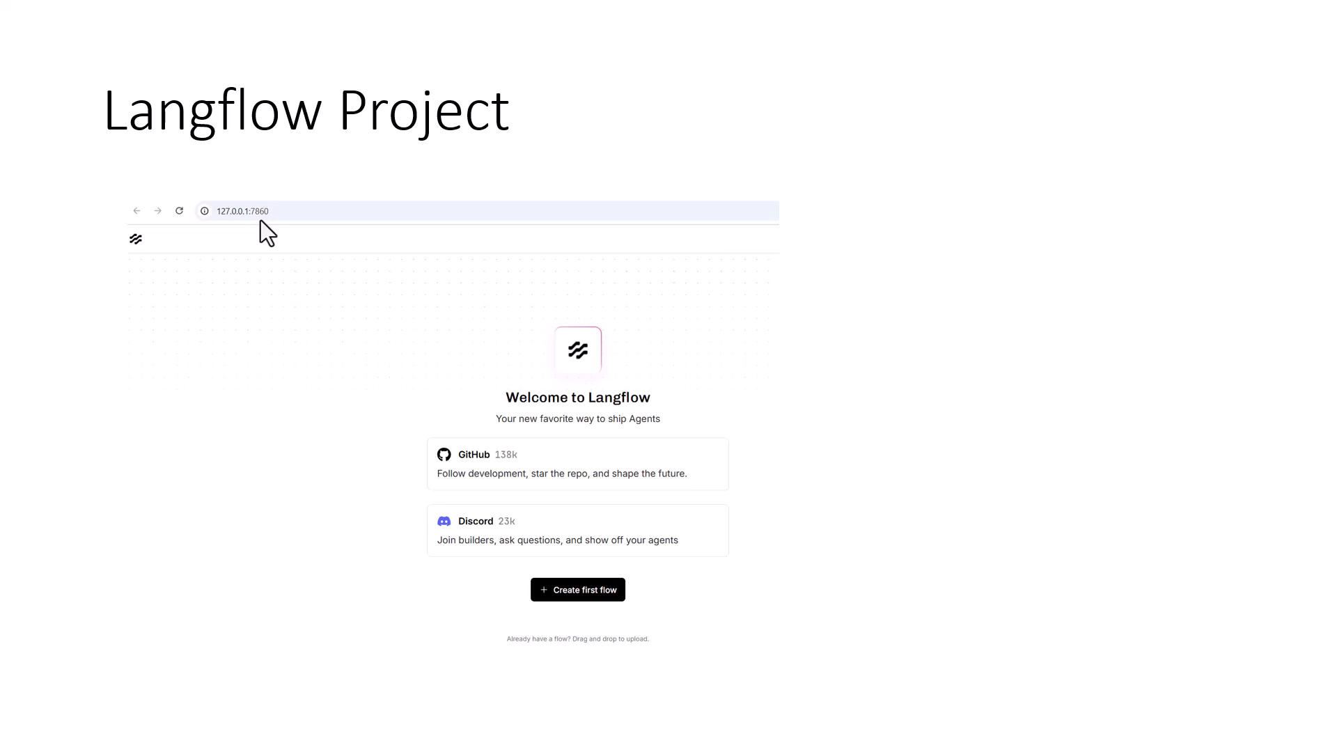
{"action": "key", "text": "alt+Tab"}
{"action": "left_click_drag", "start_coordinate": [351, 583], "coordinate": [483, 586]}
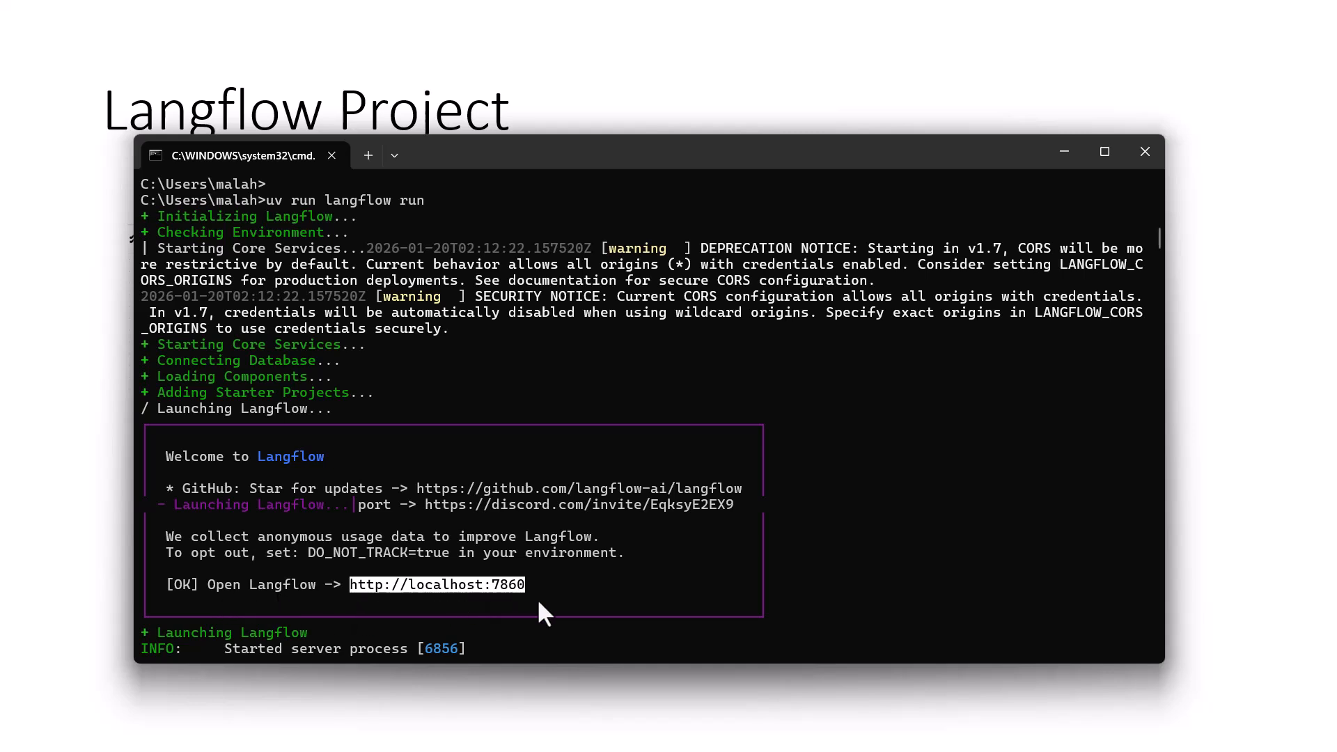
{"action": "left_click", "coordinate": [494, 589], "text": "ctrl"}
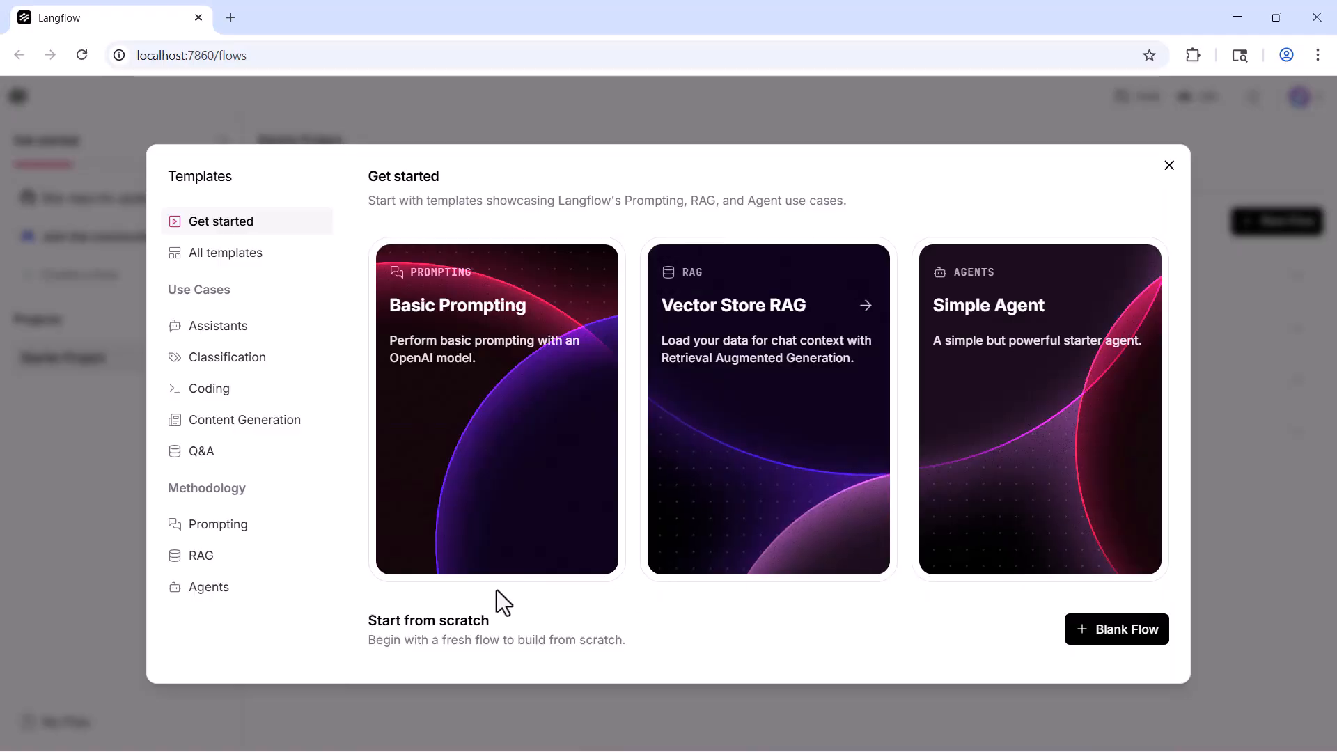
{"action": "left_click_drag", "start_coordinate": [367, 183], "coordinate": [462, 183]}
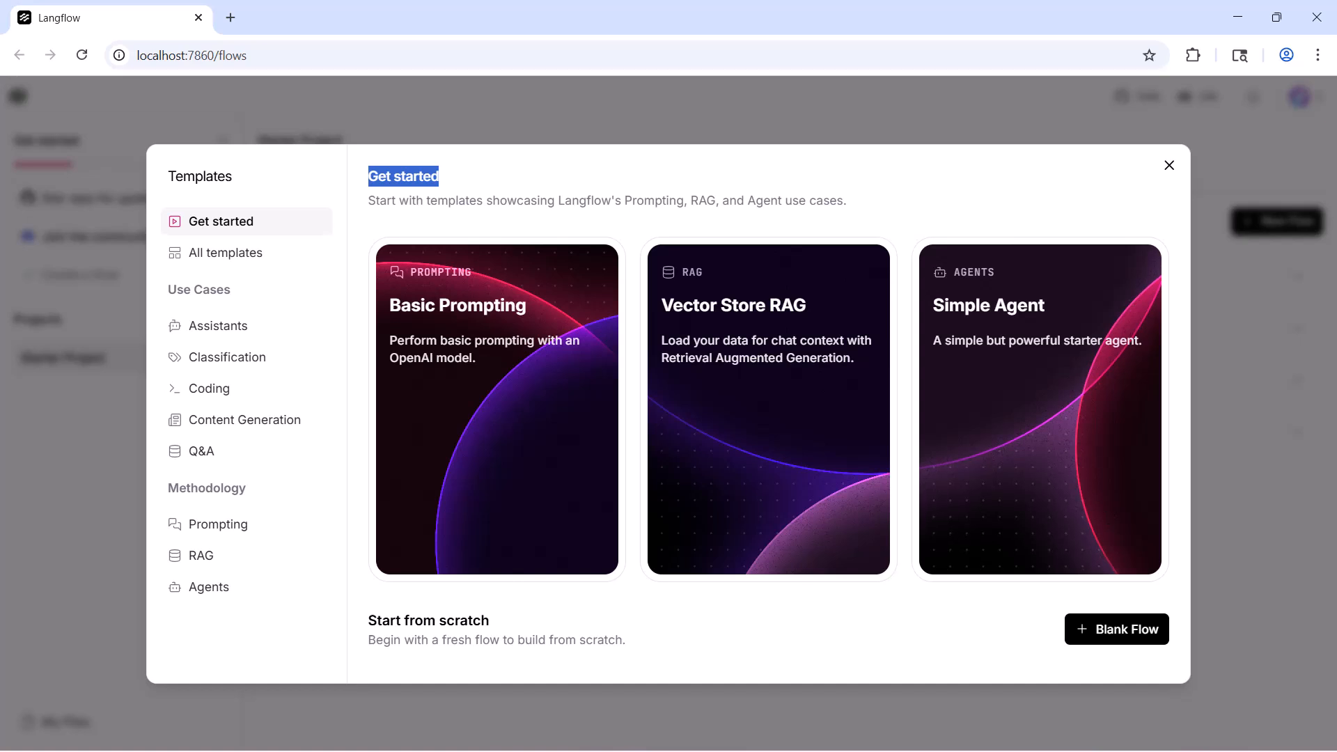
{"action": "left_click", "coordinate": [979, 318]}
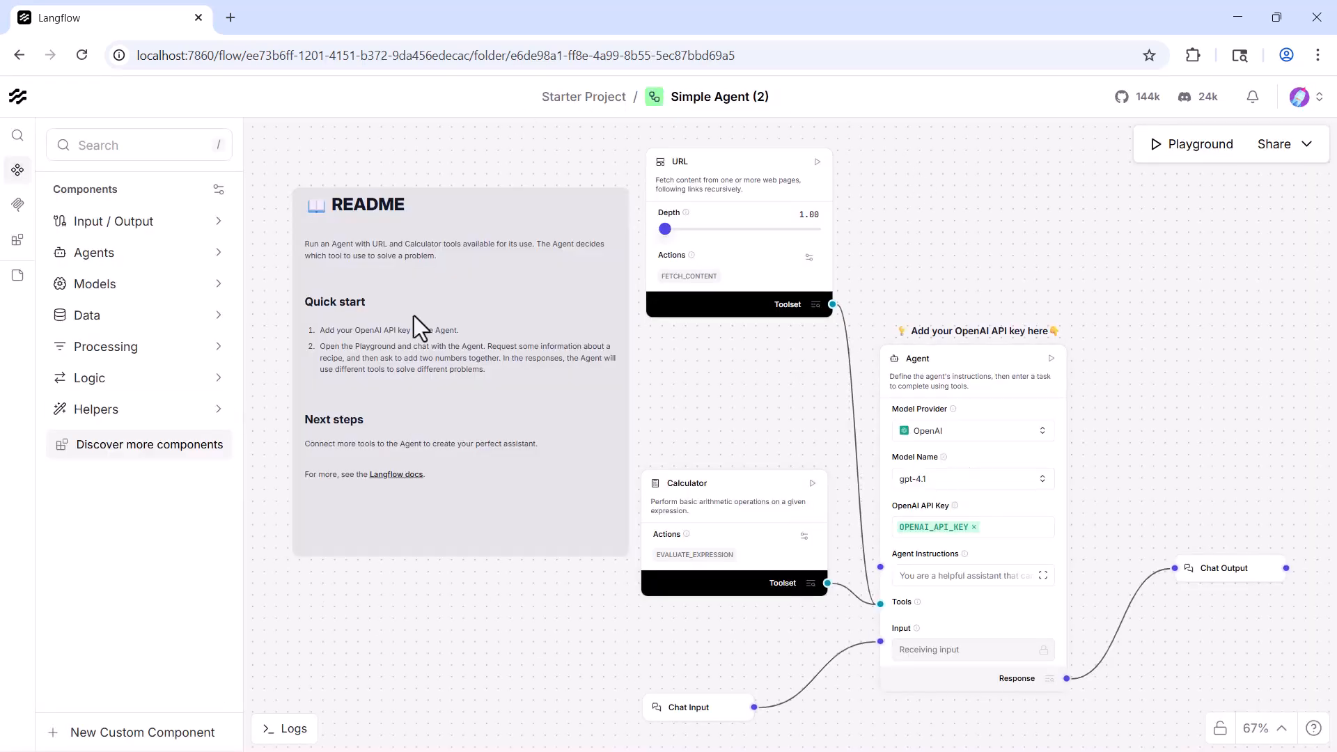
Examine the URL and Calculator tool nodes and their connections to the Agent node.
{"action": "left_click_drag", "start_coordinate": [1169, 407], "coordinate": [1136, 415]}
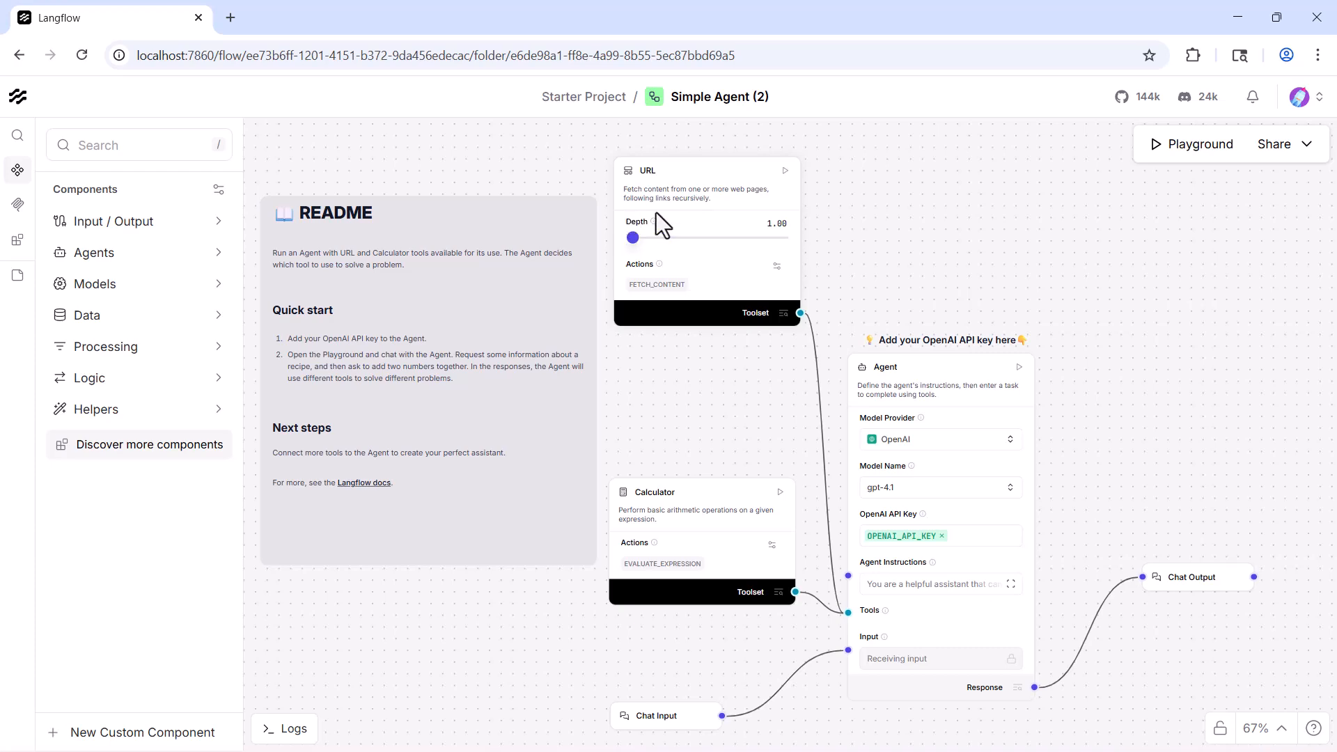
{"action": "double_click", "coordinate": [686, 211]}
{"action": "left_click_drag", "start_coordinate": [980, 256], "coordinate": [982, 402]}
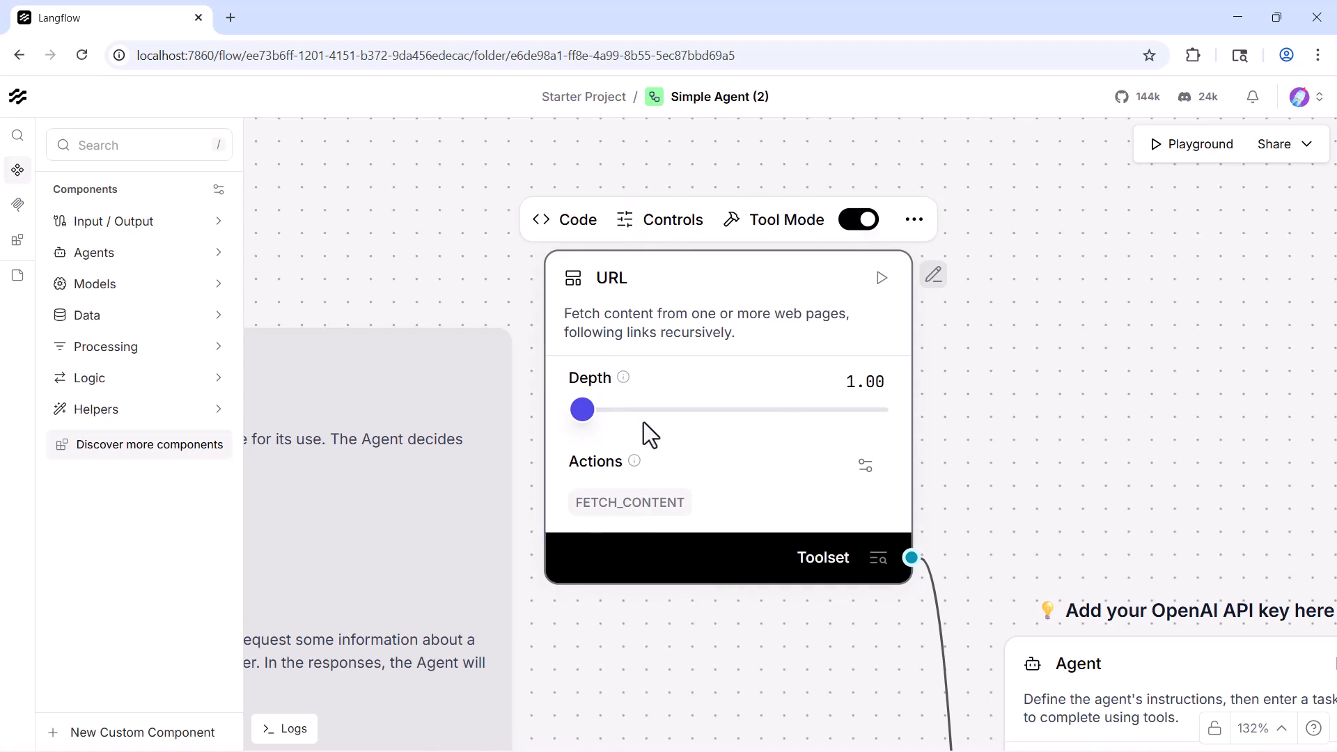
{"action": "scroll", "coordinate": [790, 567], "scroll_direction": "down", "scroll_amount": 8}
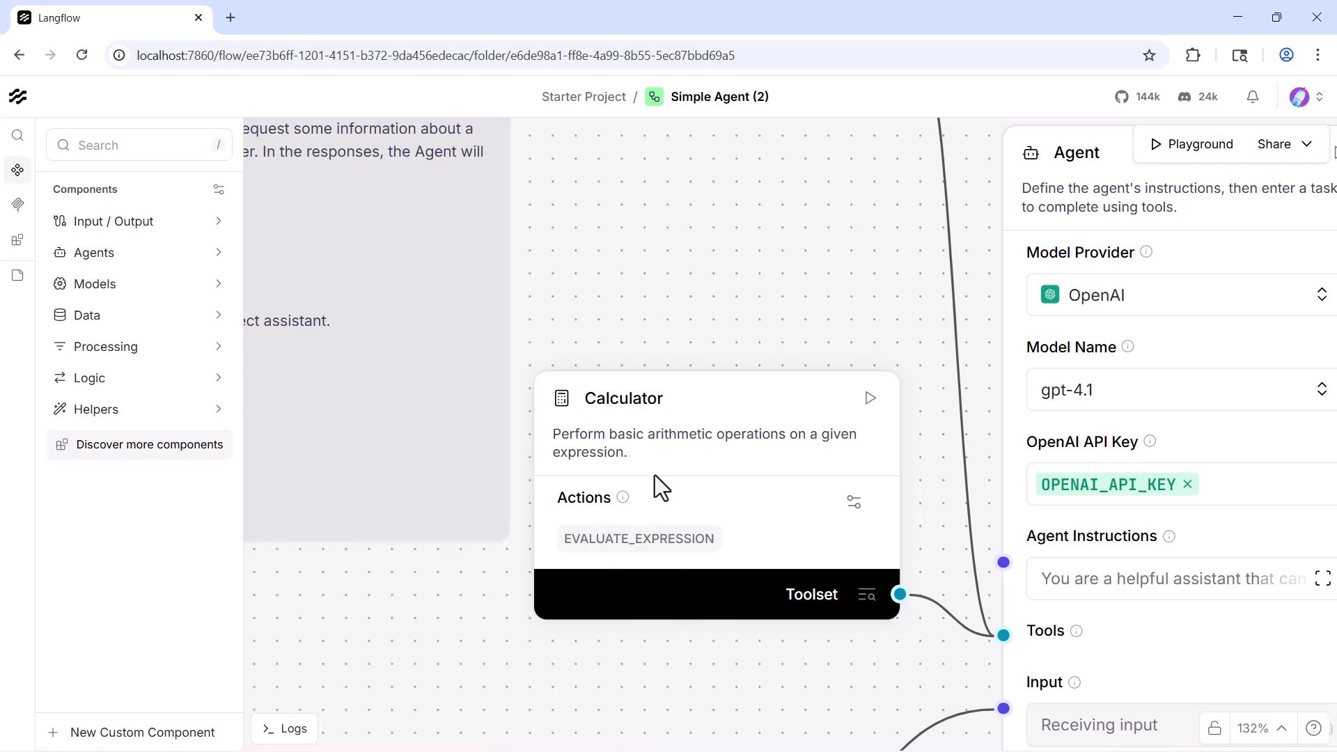
{"action": "scroll", "coordinate": [808, 344], "scroll_direction": "down", "scroll_amount": 5}
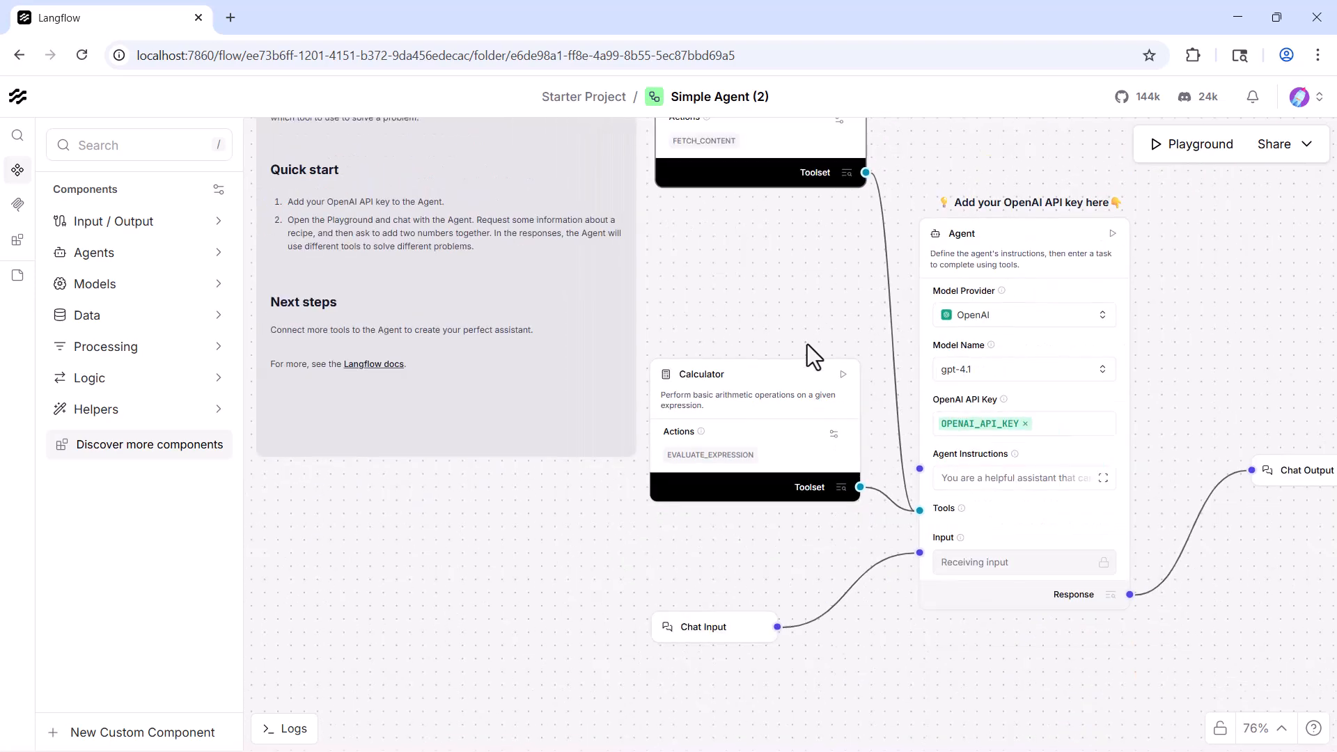
{"action": "scroll", "coordinate": [789, 270], "scroll_direction": "up", "scroll_amount": 2}
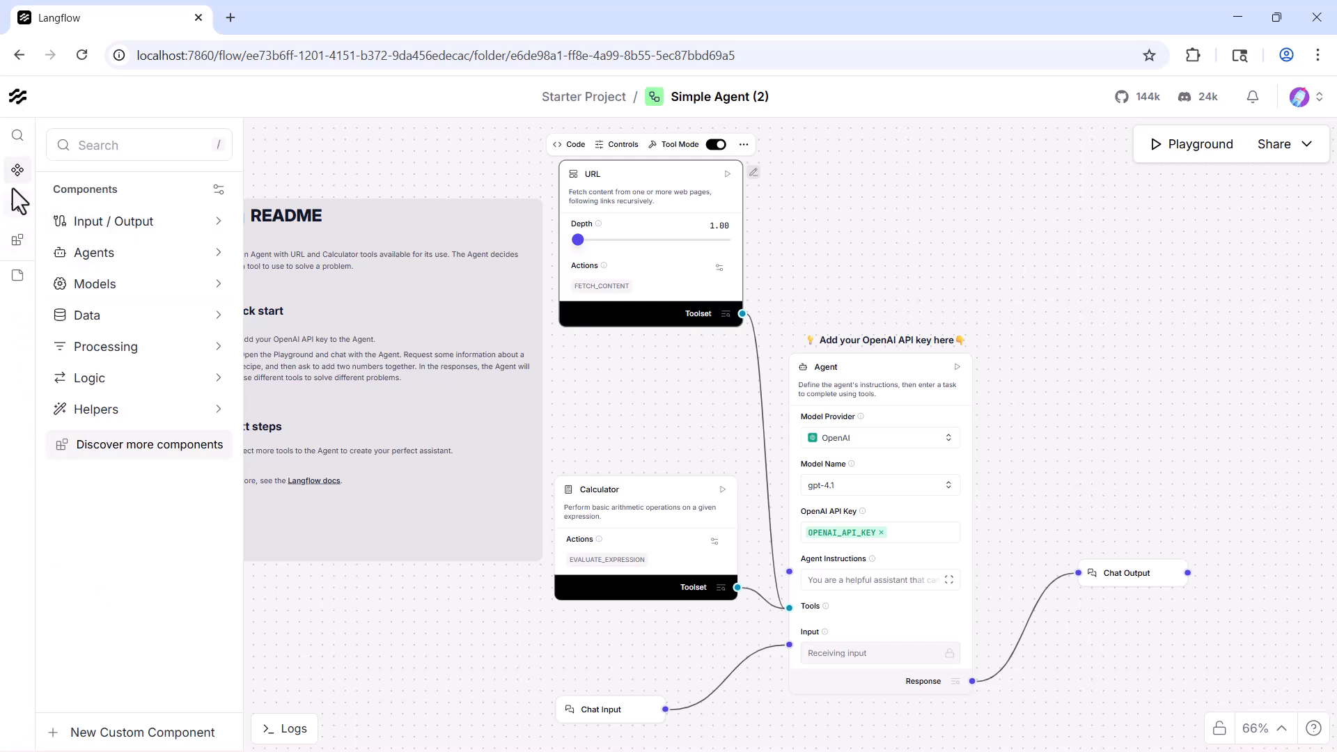
Hide the component list and move the Agent node slightly lower on the canvas.
{"action": "left_click", "coordinate": [18, 172]}
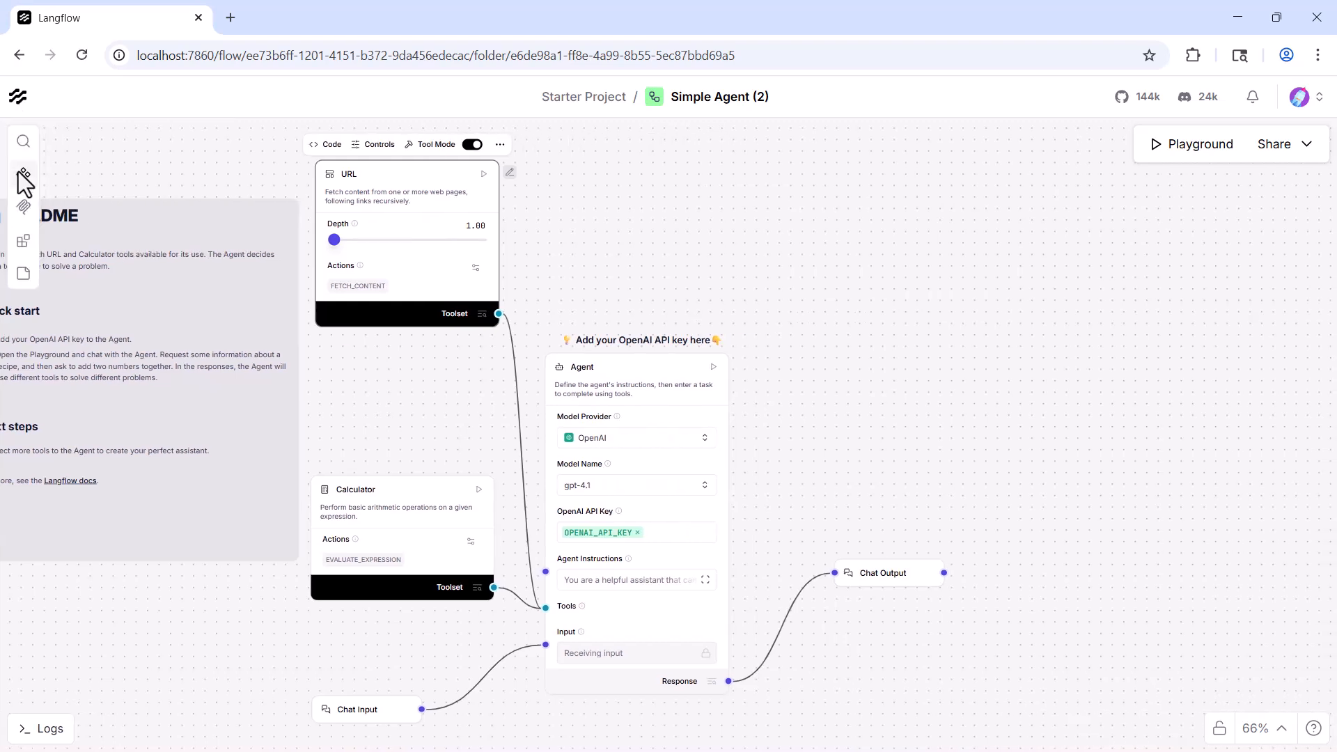
{"action": "left_click_drag", "start_coordinate": [243, 174], "coordinate": [454, 206]}
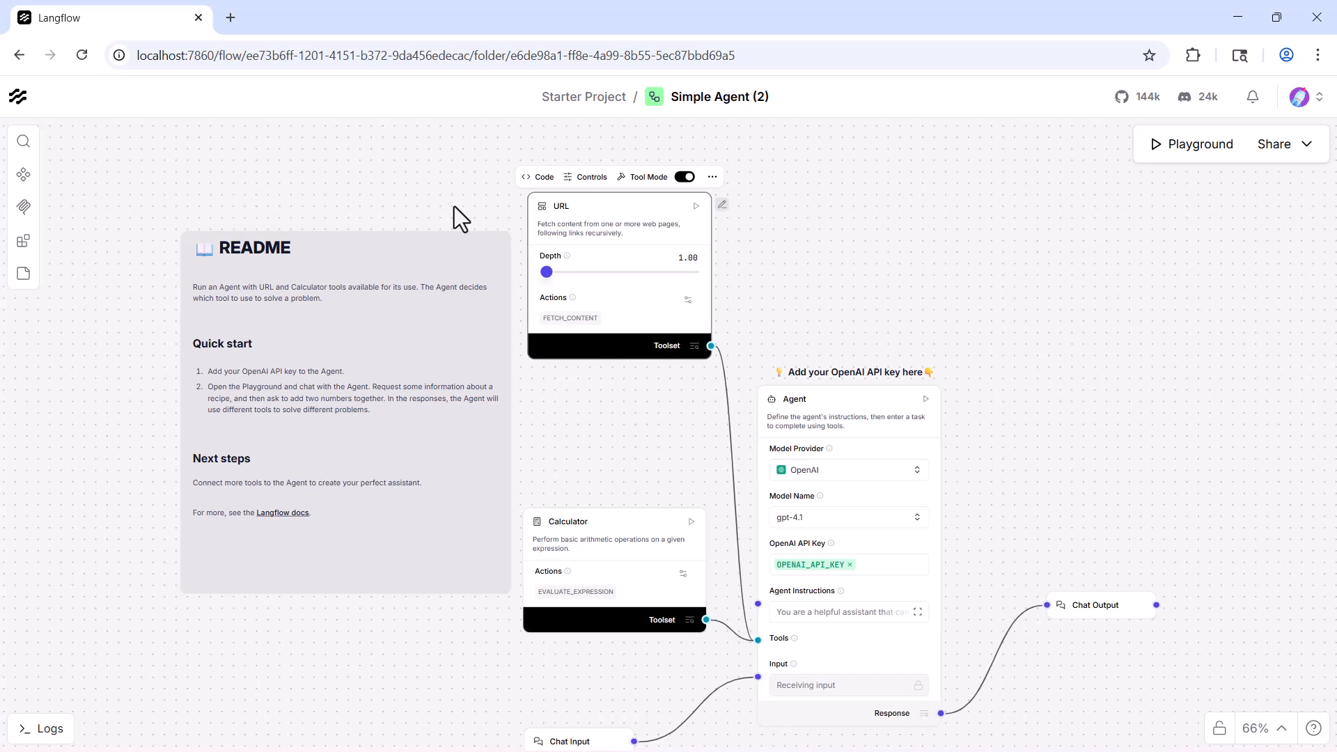
{"action": "left_click_drag", "start_coordinate": [1035, 463], "coordinate": [1022, 422]}
{"action": "left_click_drag", "start_coordinate": [858, 360], "coordinate": [866, 393]}
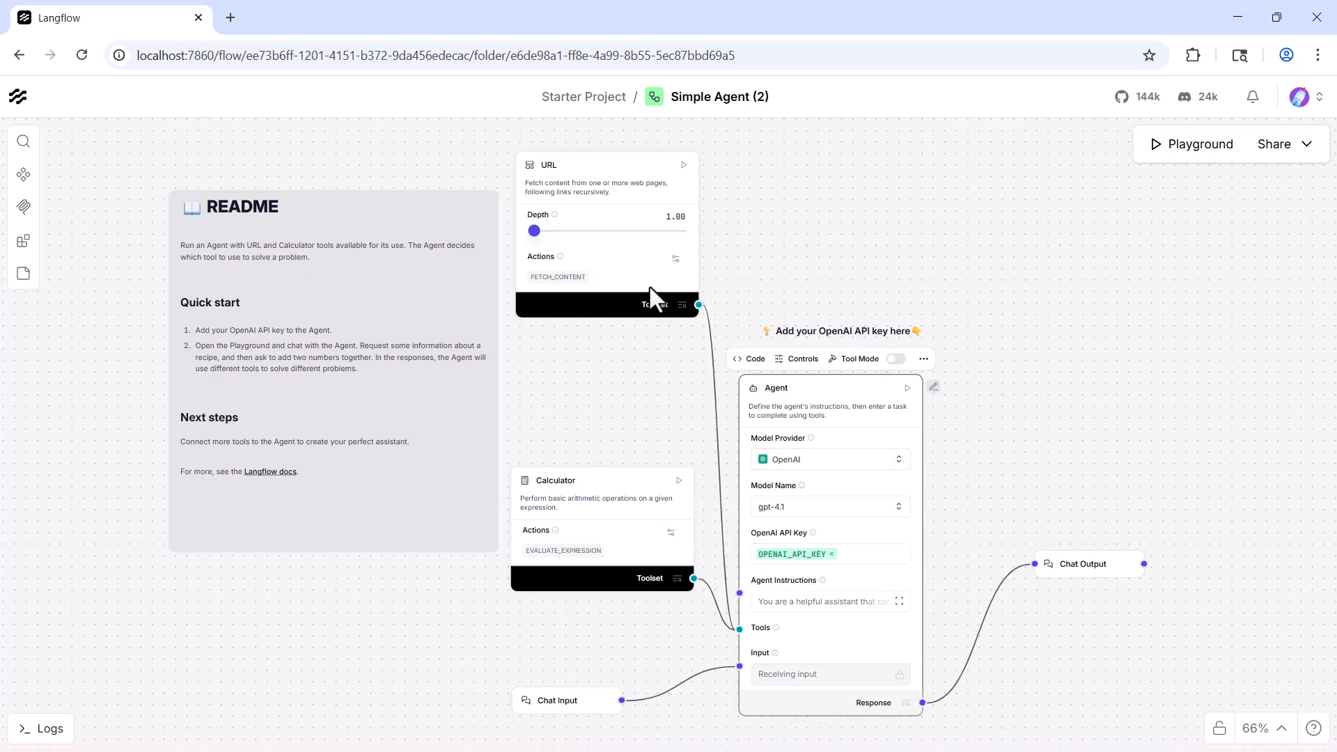
{"action": "left_click", "coordinate": [708, 336]}
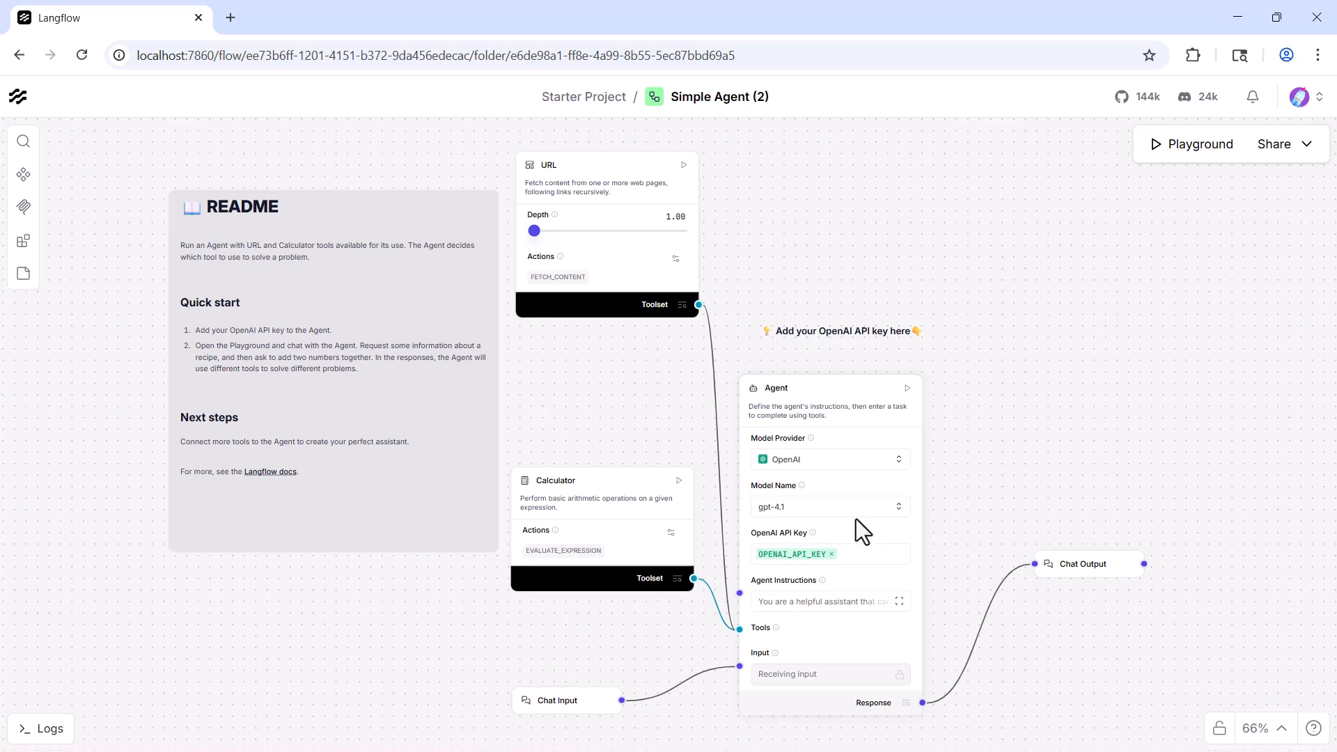
Switch the Agent's model provider to Connect other models and browse the language model components offered for it.
{"action": "scroll", "coordinate": [856, 464], "scroll_direction": "up", "scroll_amount": 5}
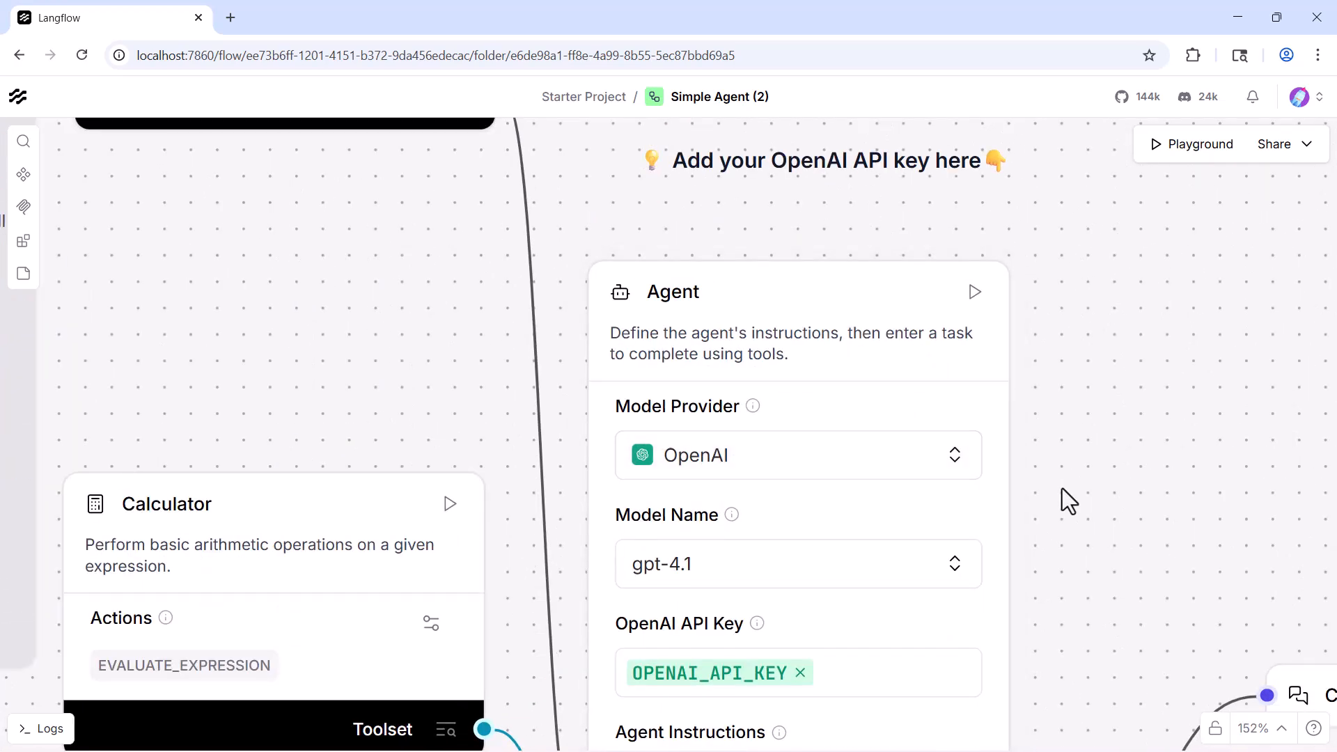
{"action": "left_click", "coordinate": [953, 463]}
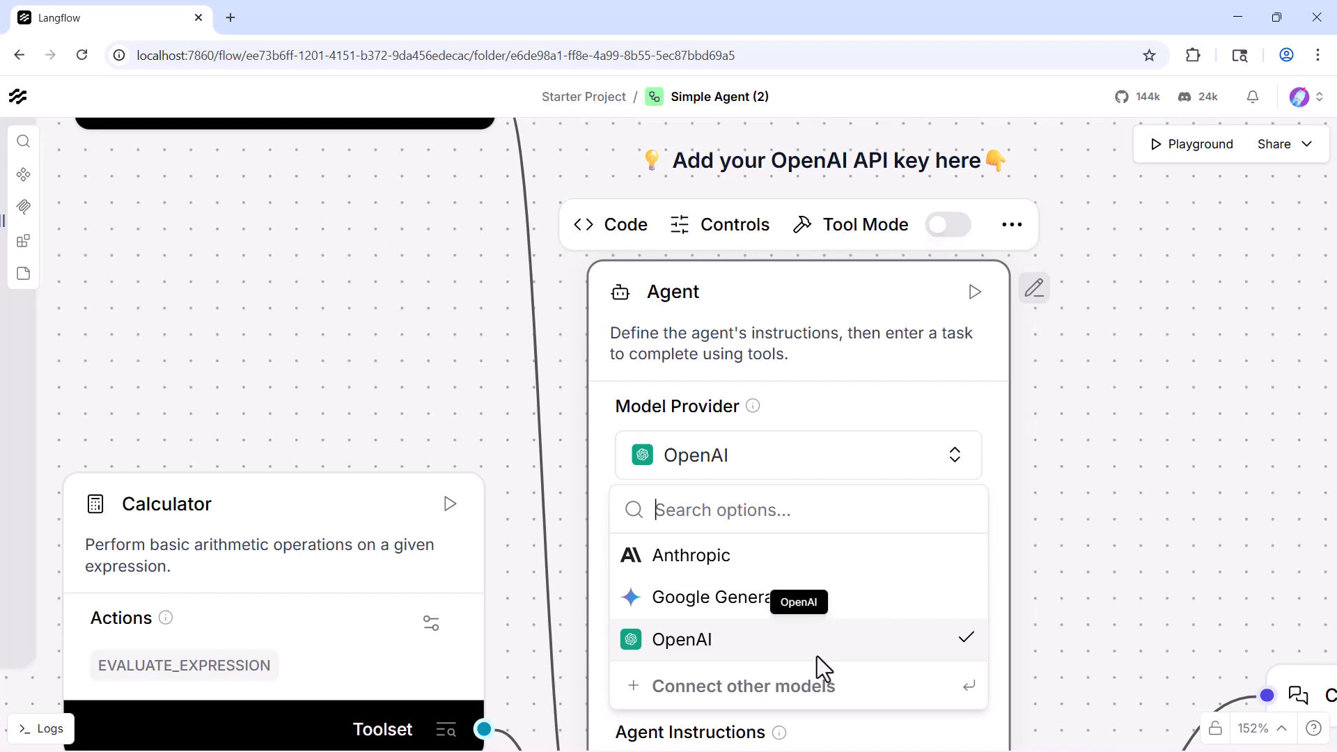
{"action": "left_click", "coordinate": [737, 692]}
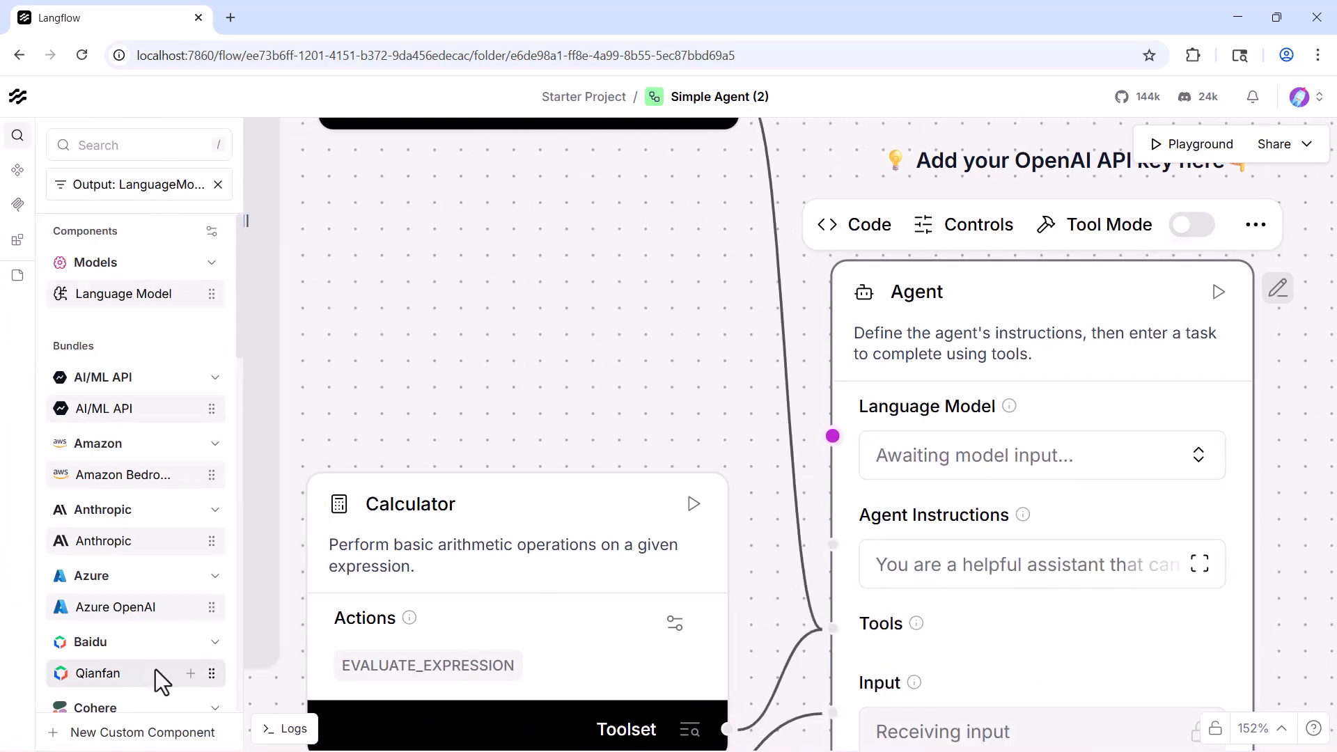
{"action": "scroll", "coordinate": [155, 574], "scroll_direction": "down", "scroll_amount": 9}
{"action": "scroll", "coordinate": [155, 574], "scroll_direction": "down", "scroll_amount": 8}
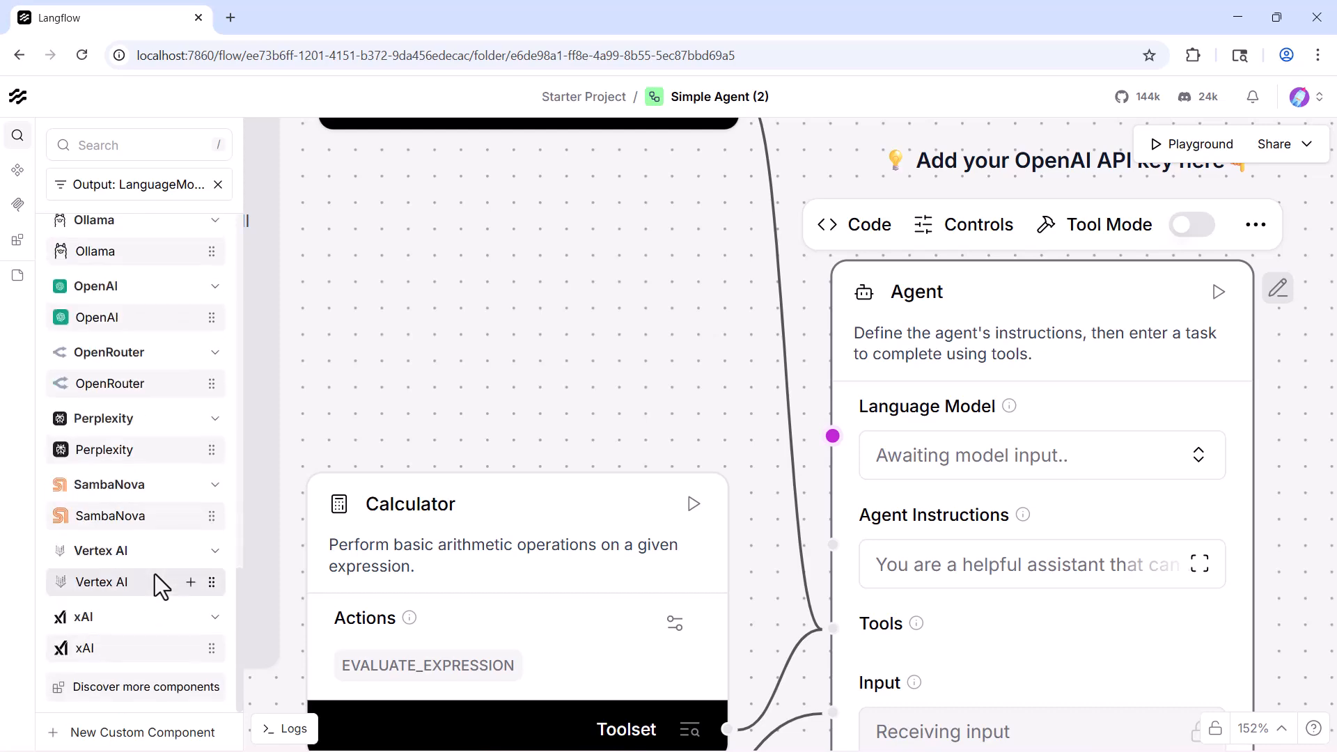
{"action": "scroll", "coordinate": [154, 573], "scroll_direction": "up", "scroll_amount": 10}
{"action": "scroll", "coordinate": [155, 574], "scroll_direction": "up", "scroll_amount": 8}
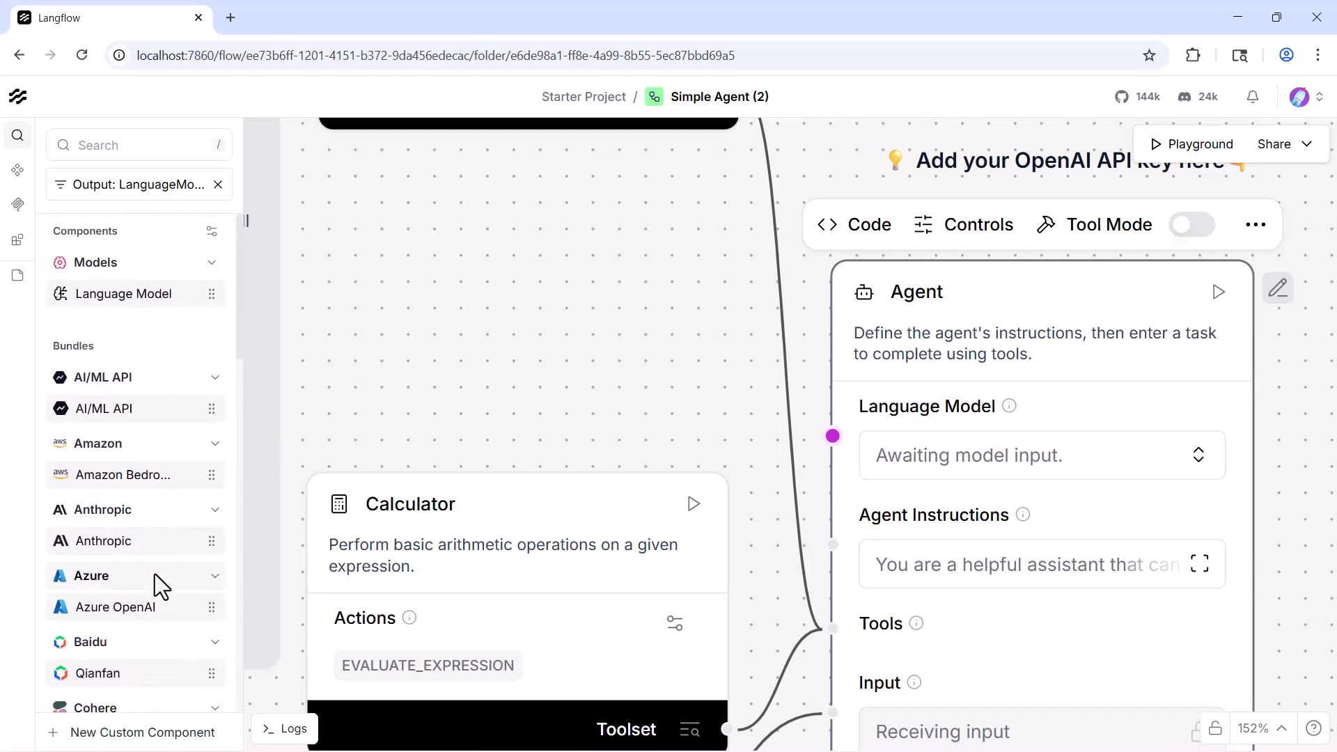
{"action": "key", "text": "/"}
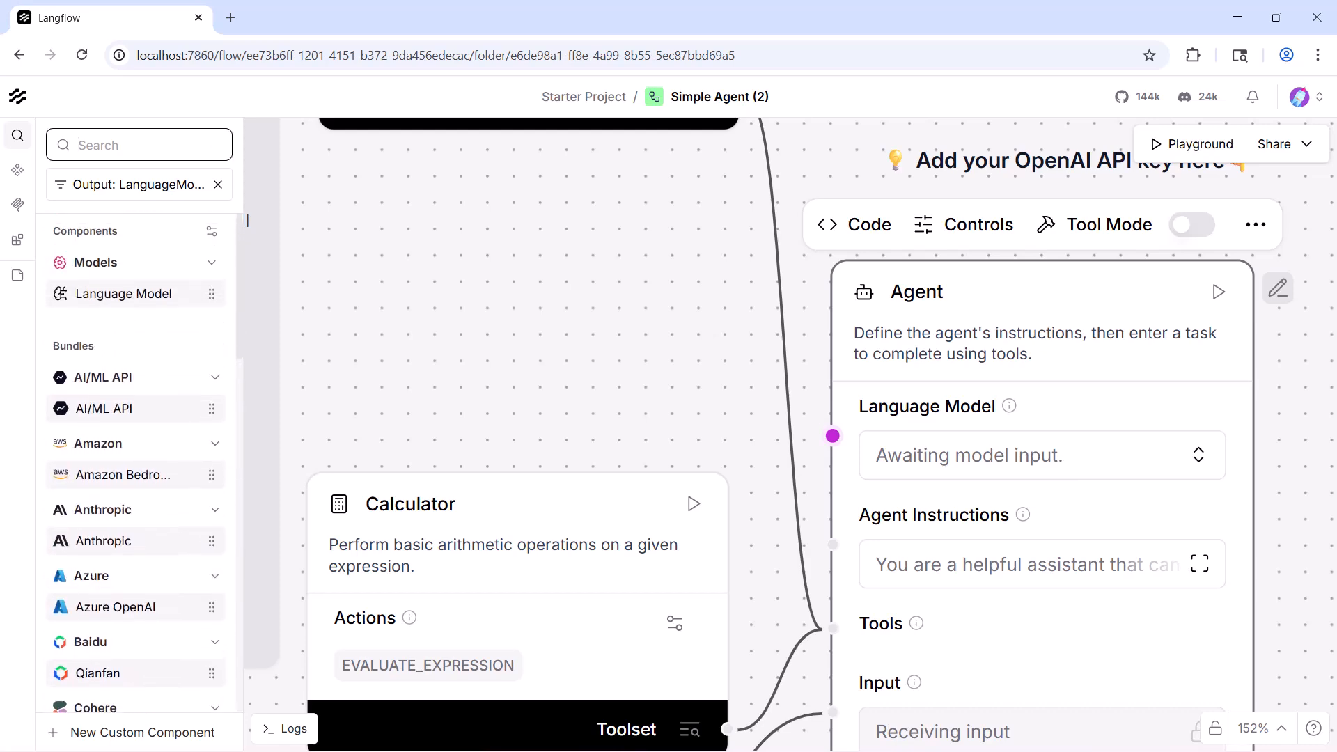
Set the Agent's model provider to Google Generative AI and go to its empty Google API Key field.
{"action": "left_click", "coordinate": [1070, 470]}
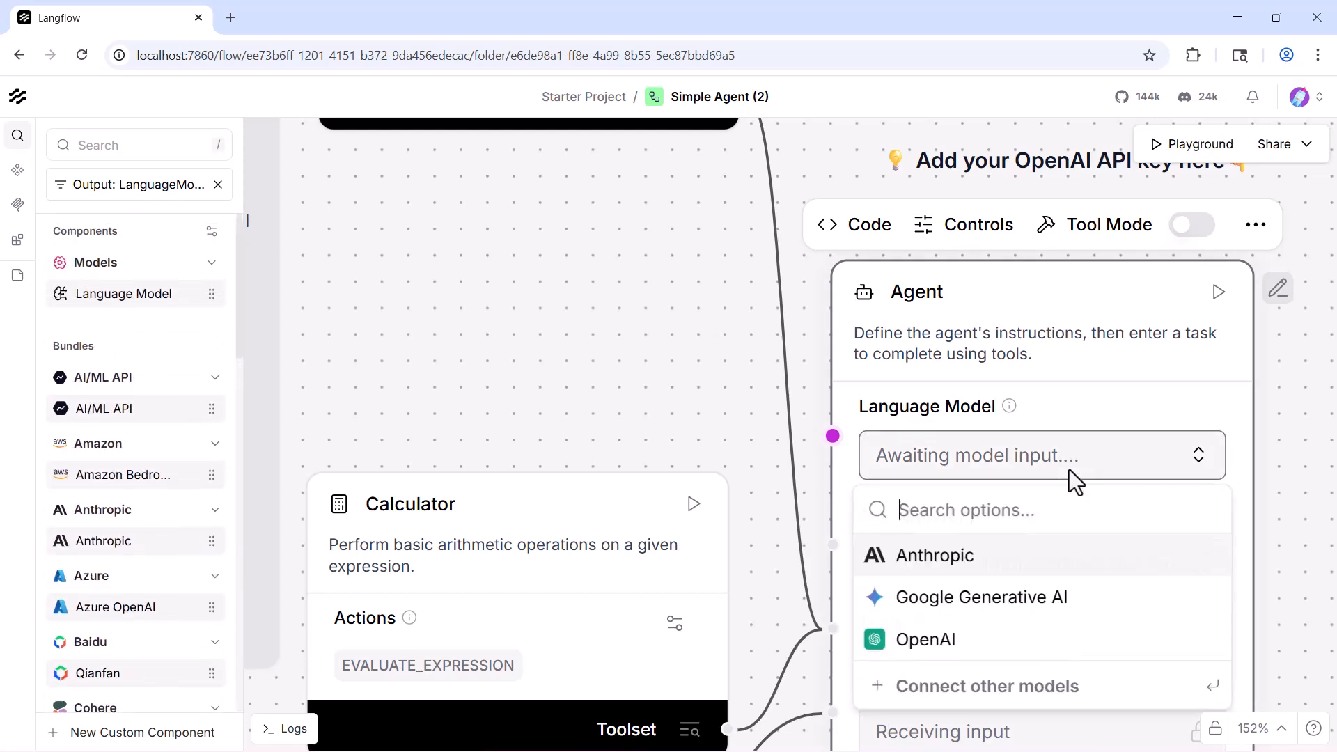
{"action": "left_click", "coordinate": [980, 604]}
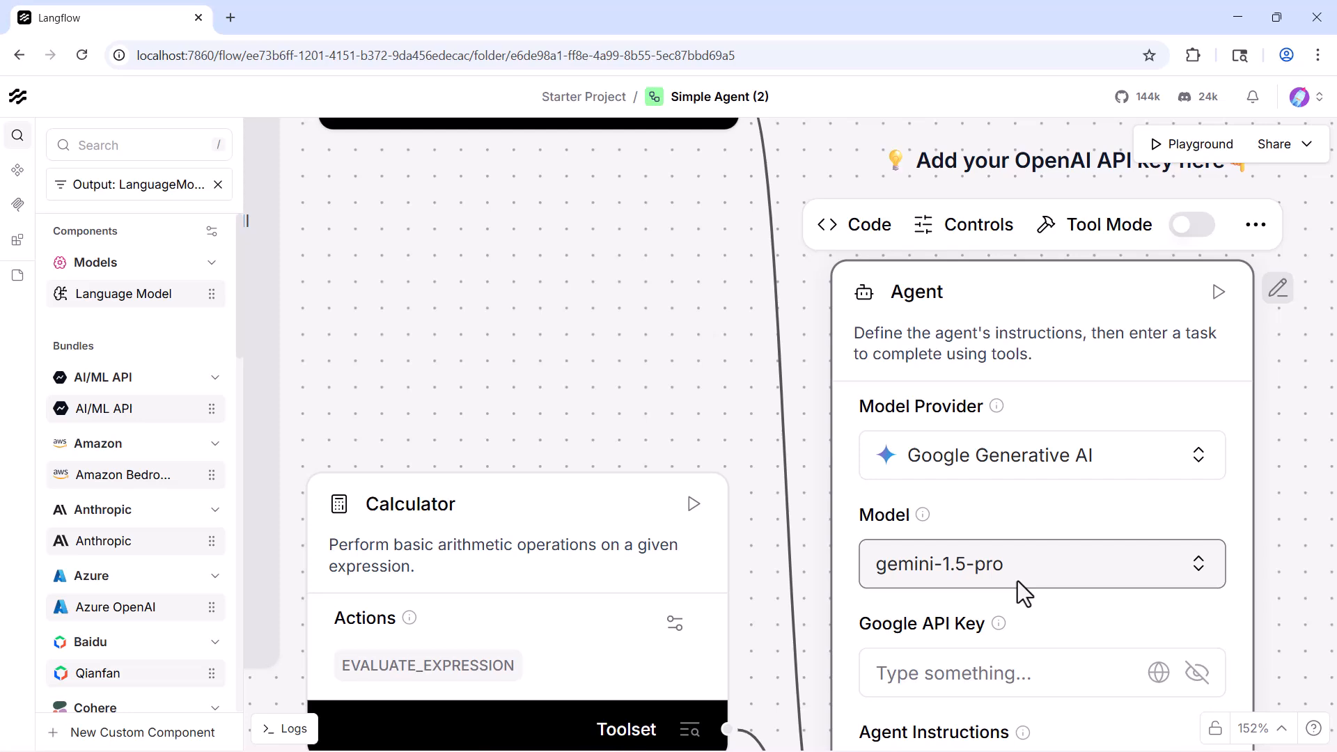
{"action": "scroll", "coordinate": [1027, 589], "scroll_direction": "down", "scroll_amount": 2}
{"action": "scroll", "coordinate": [975, 598], "scroll_direction": "down", "scroll_amount": 2}
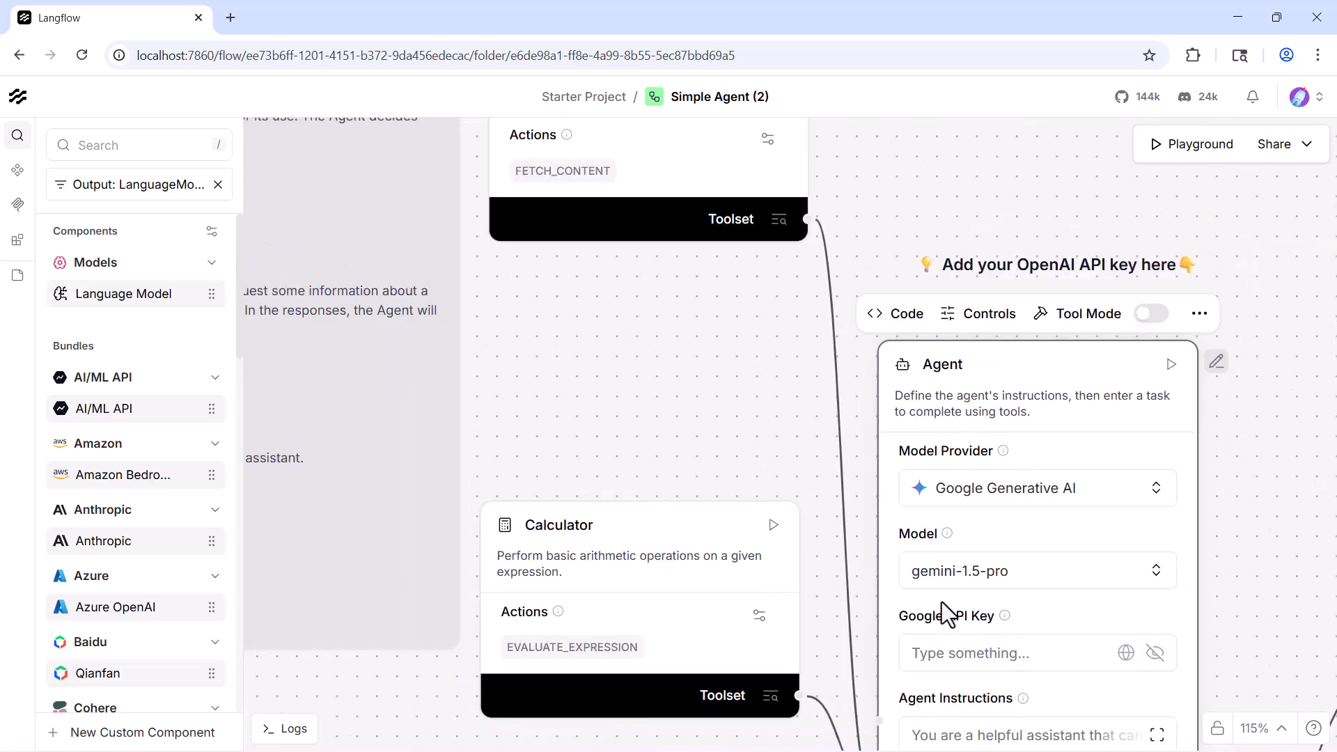
{"action": "scroll", "coordinate": [919, 648], "scroll_direction": "up", "scroll_amount": 4}
{"action": "left_click", "coordinate": [906, 672]}
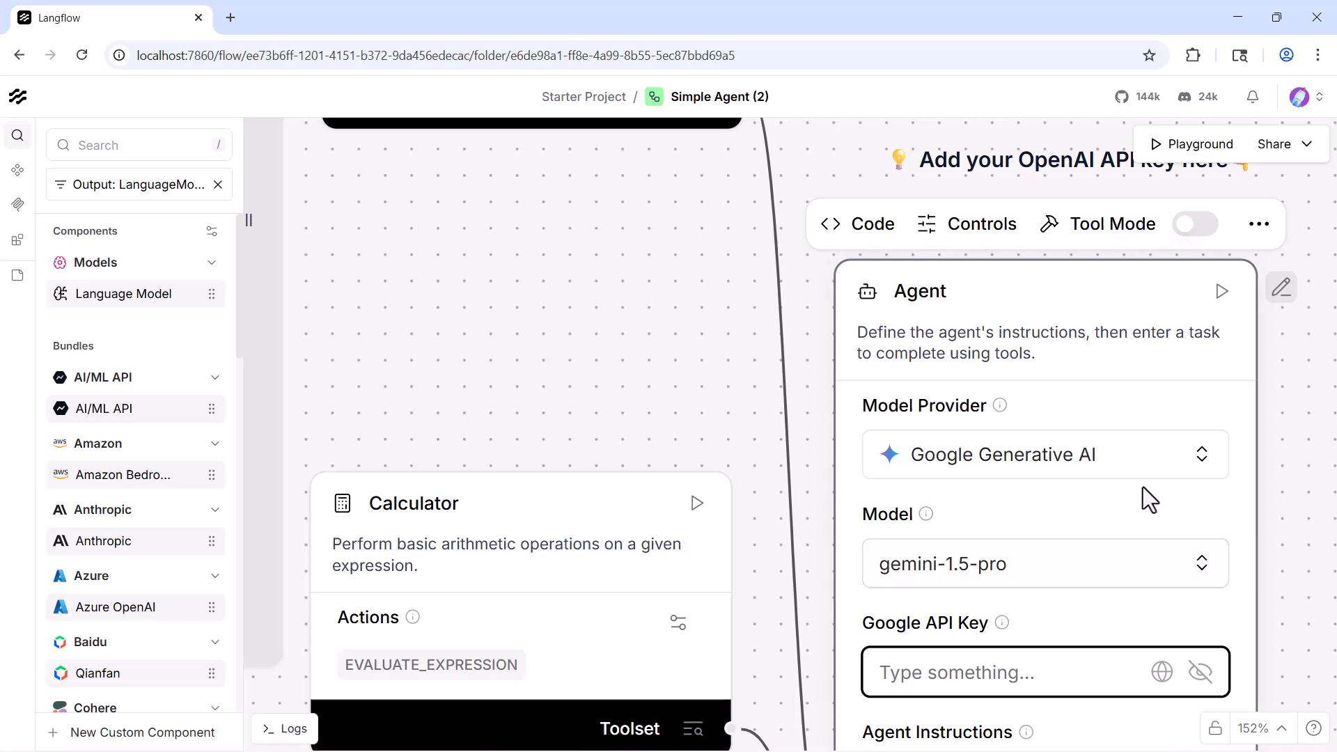
Set the Agent's model provider to OpenAI and check the other providers and model components available.
{"action": "left_click", "coordinate": [1148, 466]}
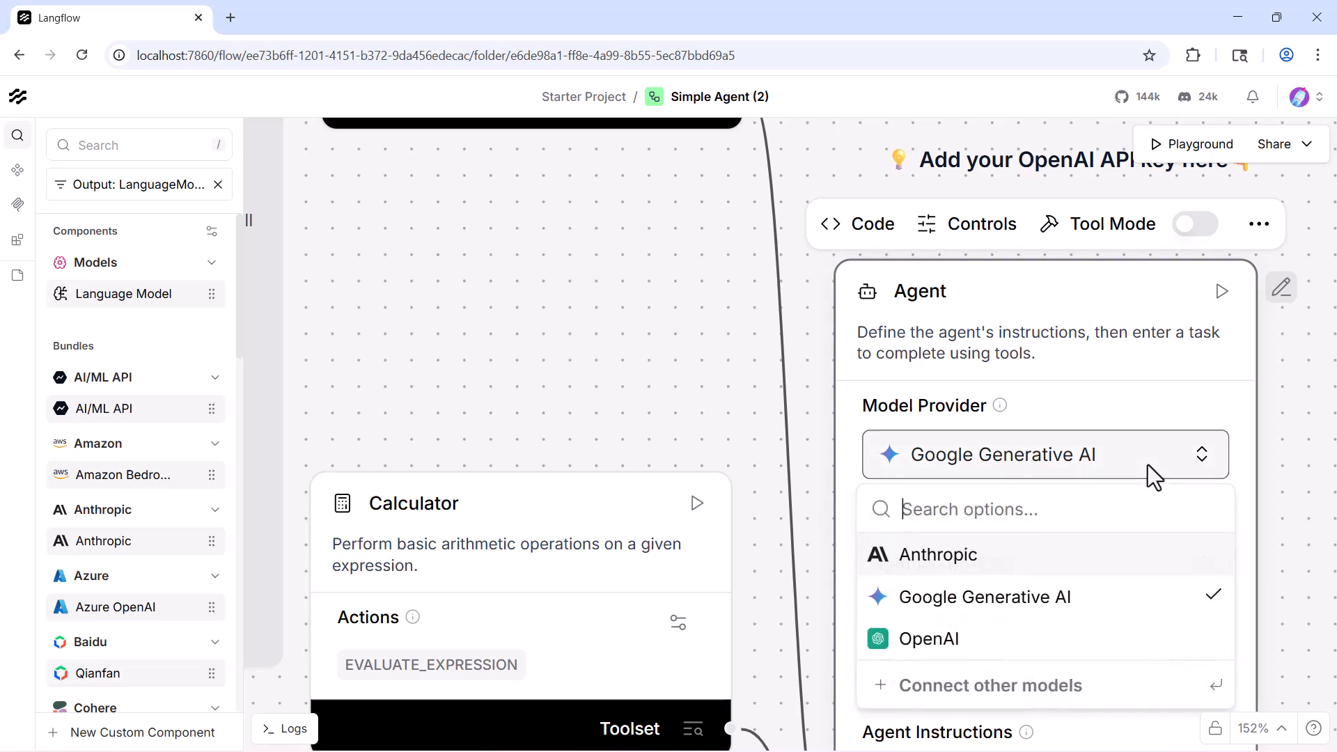
{"action": "left_click", "coordinate": [952, 647]}
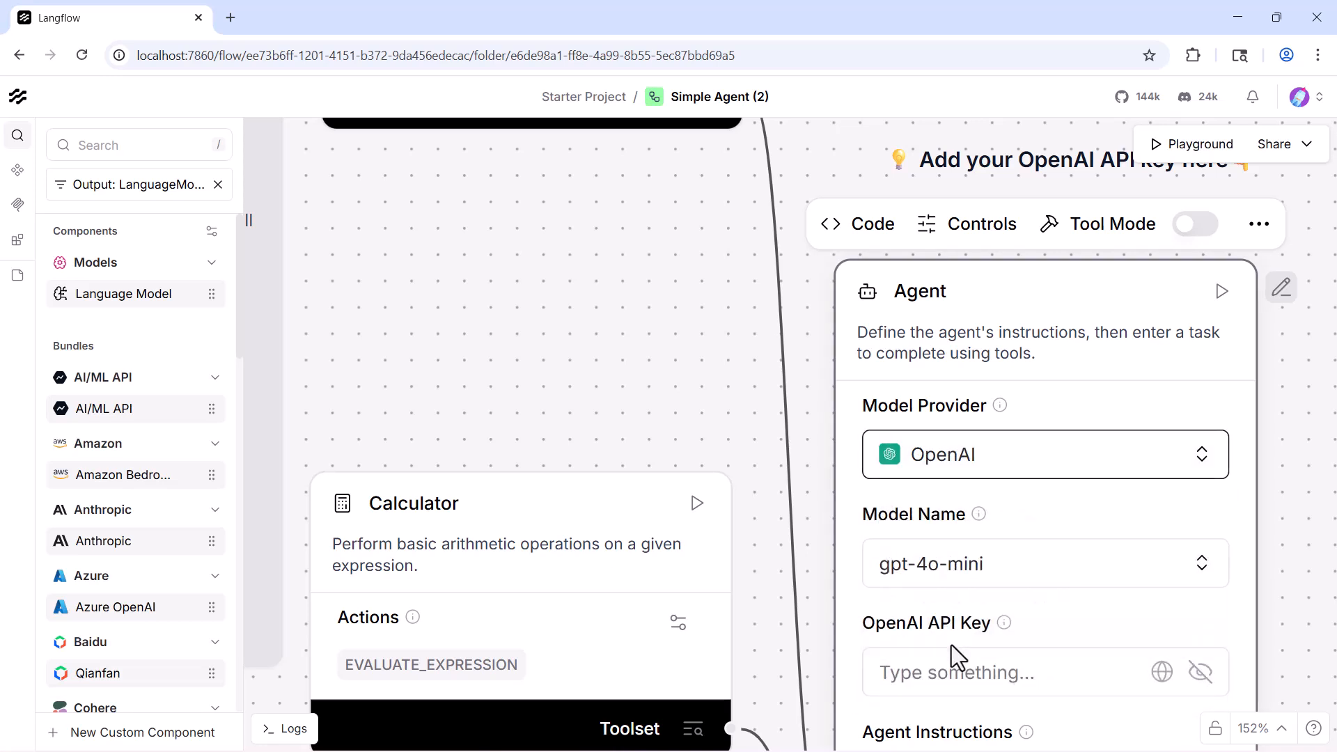
{"action": "left_click", "coordinate": [1059, 466]}
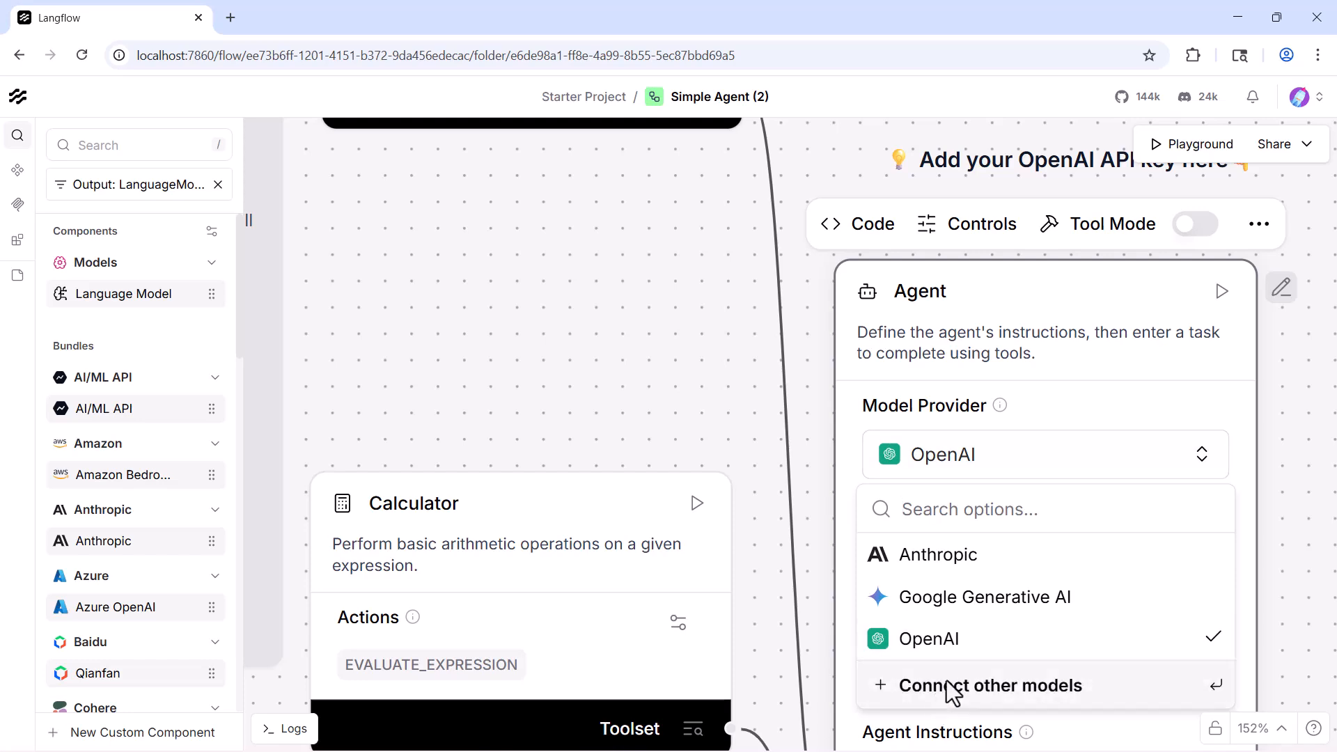
{"action": "scroll", "coordinate": [85, 475], "scroll_direction": "down", "scroll_amount": 8}
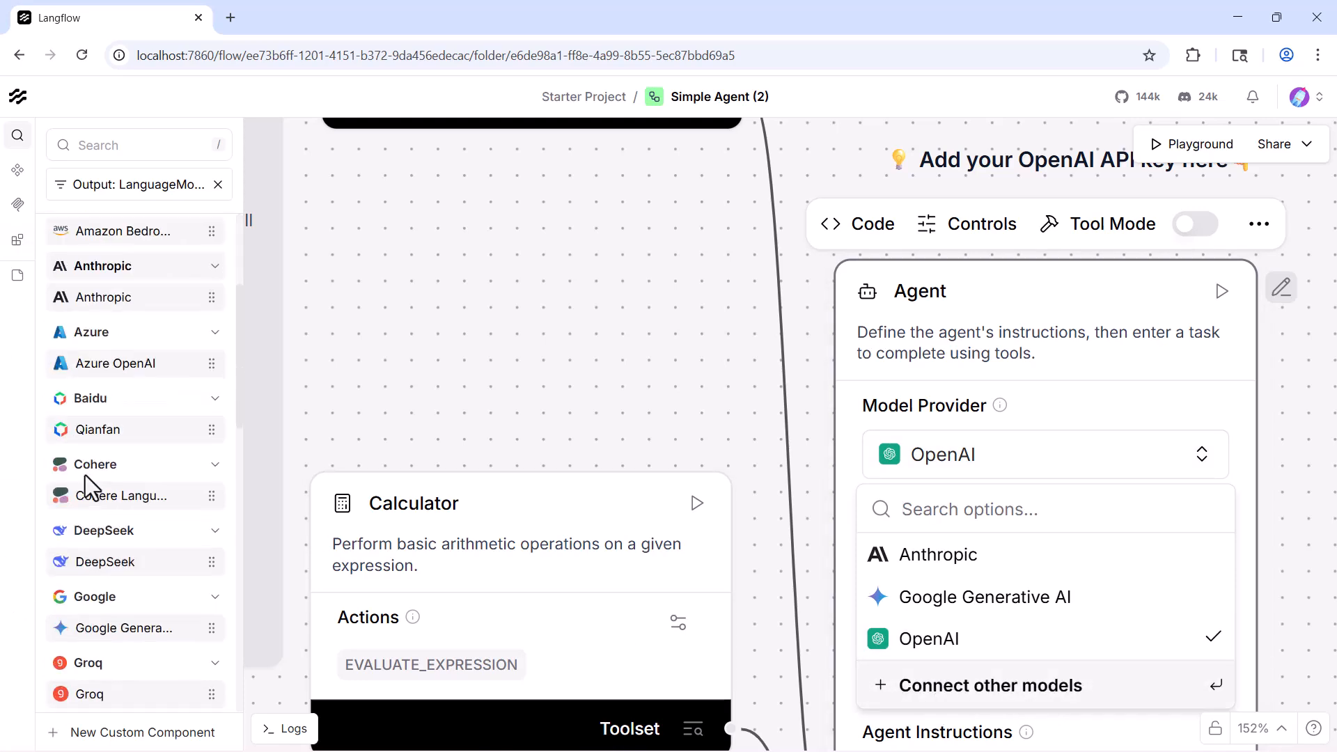
{"action": "scroll", "coordinate": [85, 350], "scroll_direction": "down", "scroll_amount": 8}
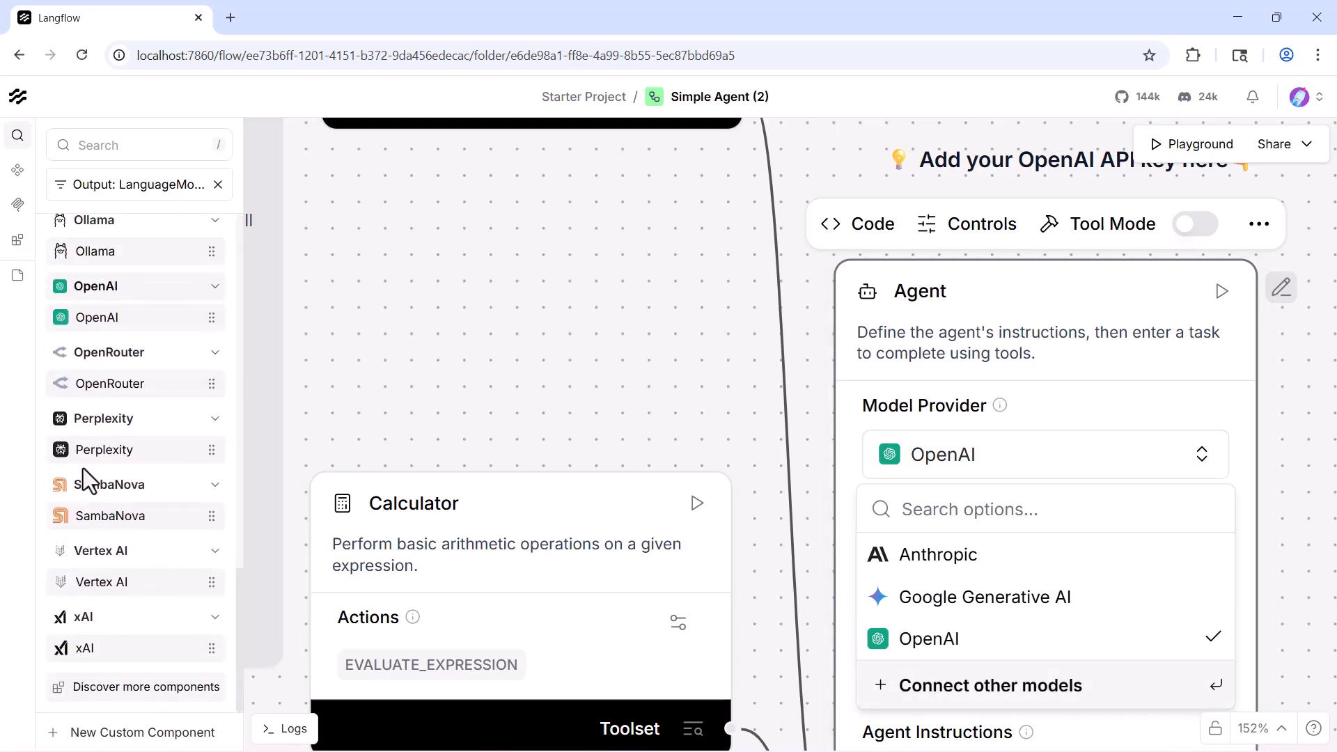
{"action": "scroll", "coordinate": [83, 468], "scroll_direction": "up", "scroll_amount": 7}
{"action": "scroll", "coordinate": [83, 468], "scroll_direction": "up", "scroll_amount": 5}
{"action": "scroll", "coordinate": [763, 482], "scroll_direction": "down", "scroll_amount": 5}
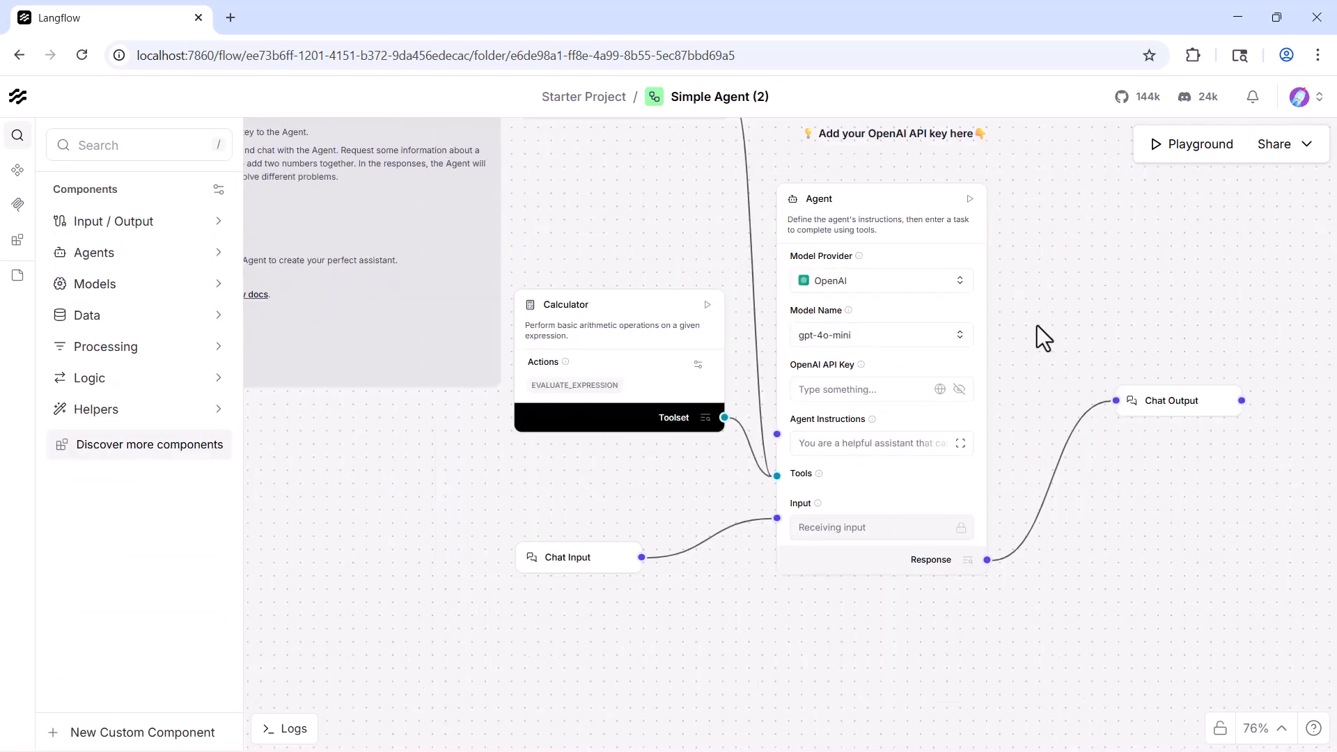
Open the Agent component's Python code and examine its input definitions, highlighting the default system prompt value.
{"action": "left_click_drag", "start_coordinate": [1028, 325], "coordinate": [1021, 369]}
{"action": "left_click_drag", "start_coordinate": [685, 257], "coordinate": [645, 319]}
{"action": "scroll", "coordinate": [669, 592], "scroll_direction": "down", "scroll_amount": 3}
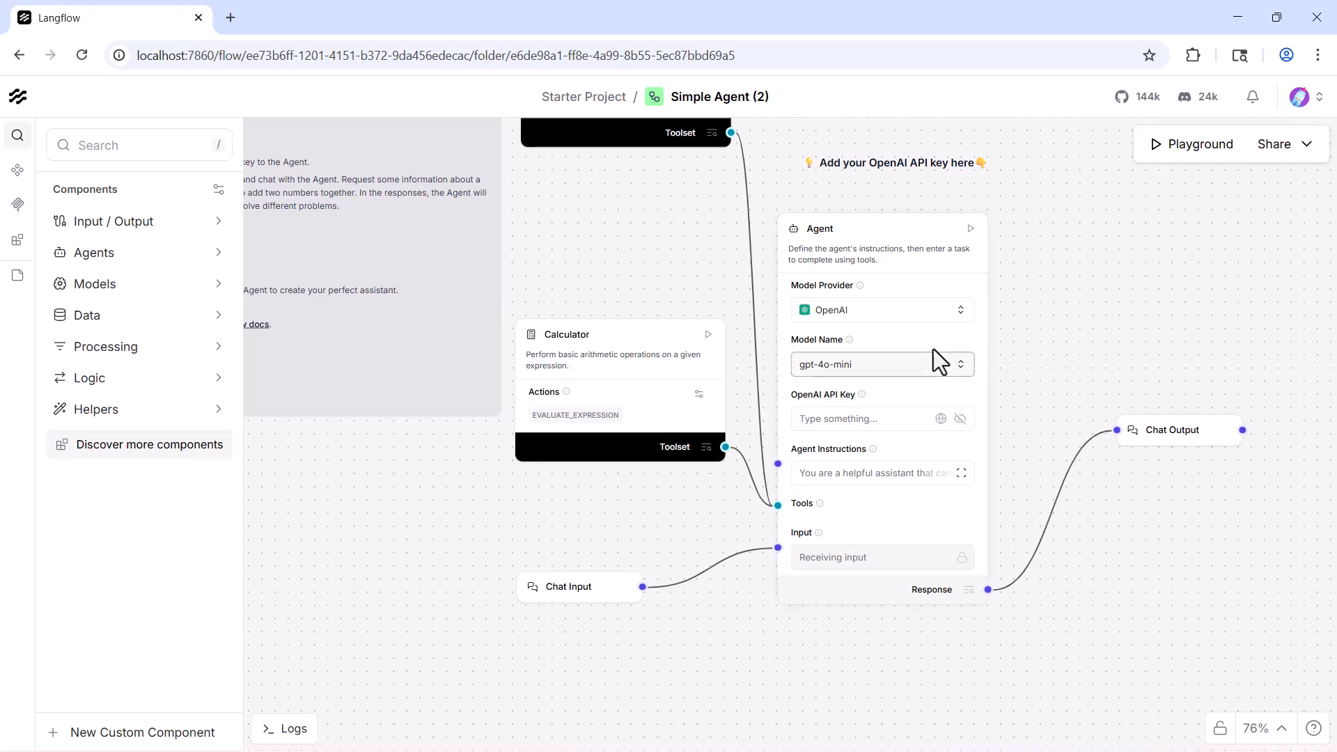
{"action": "left_click", "coordinate": [804, 235]}
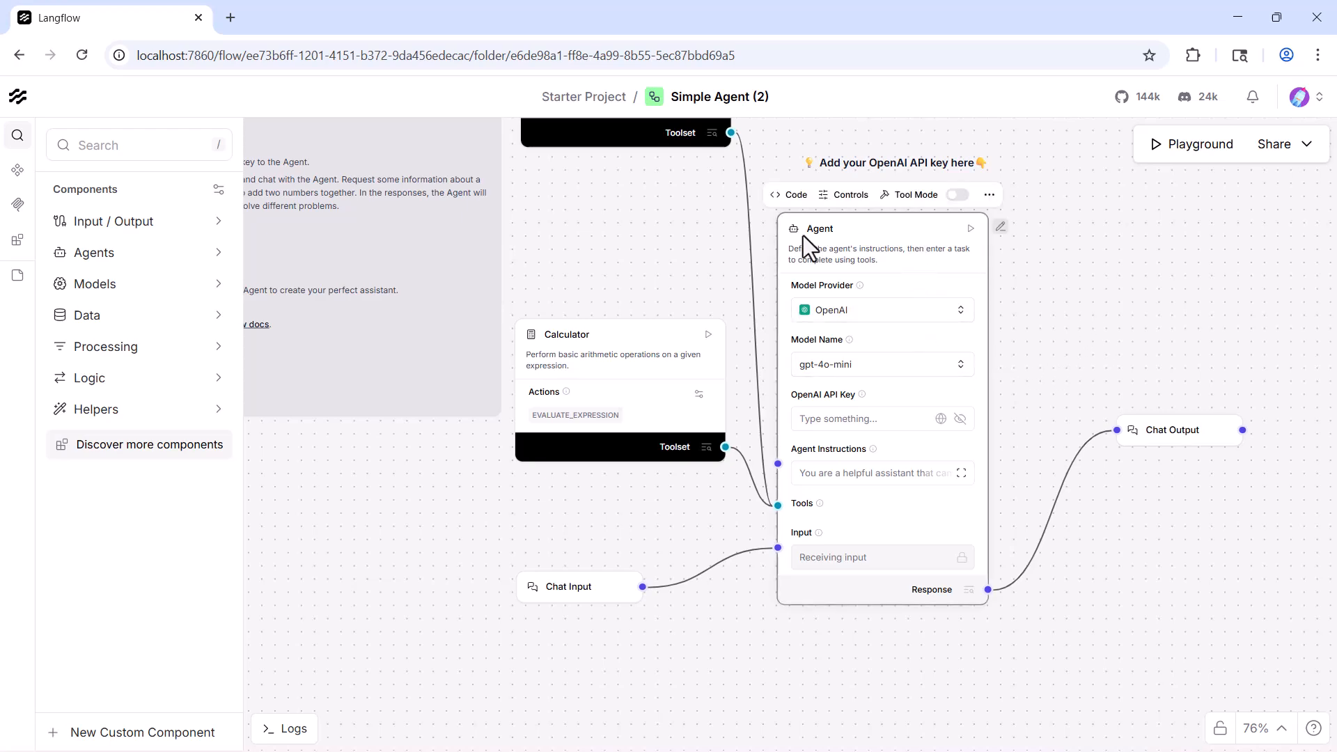
{"action": "left_click", "coordinate": [801, 198]}
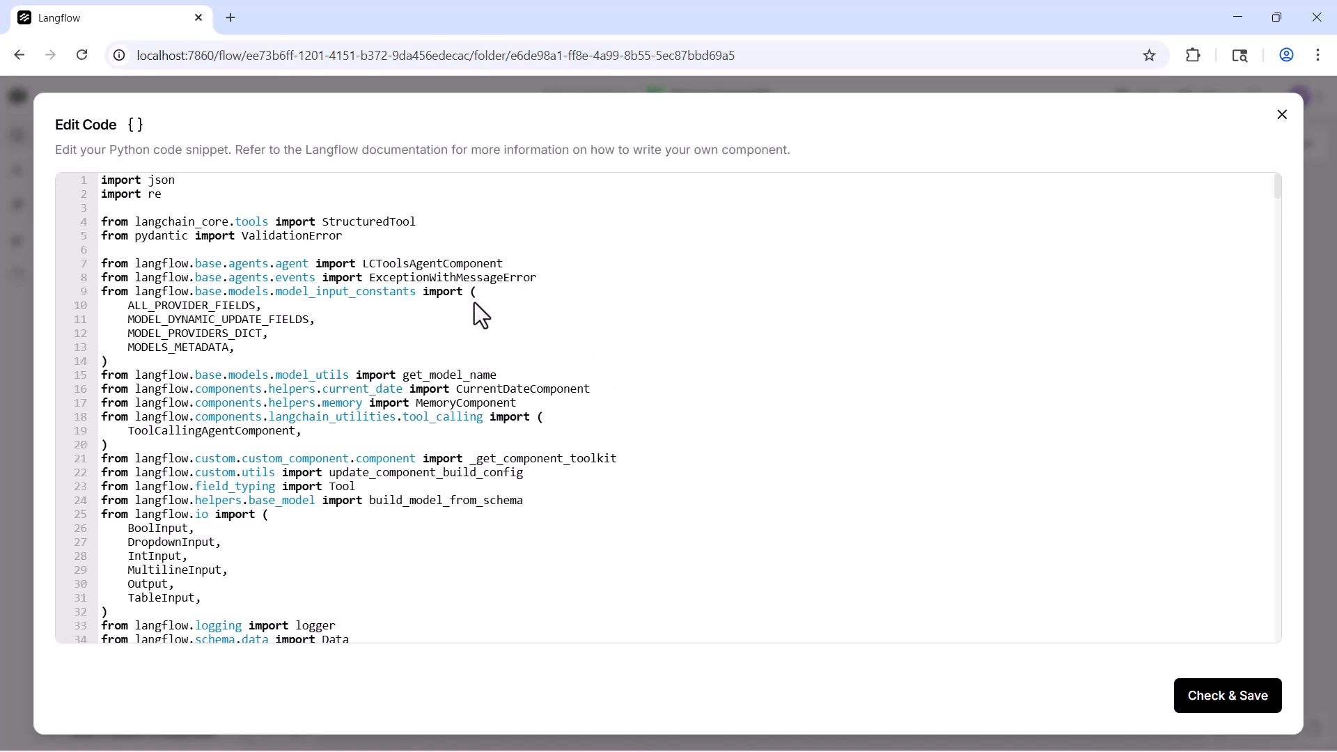
{"action": "scroll", "coordinate": [368, 474], "scroll_direction": "down", "scroll_amount": 10}
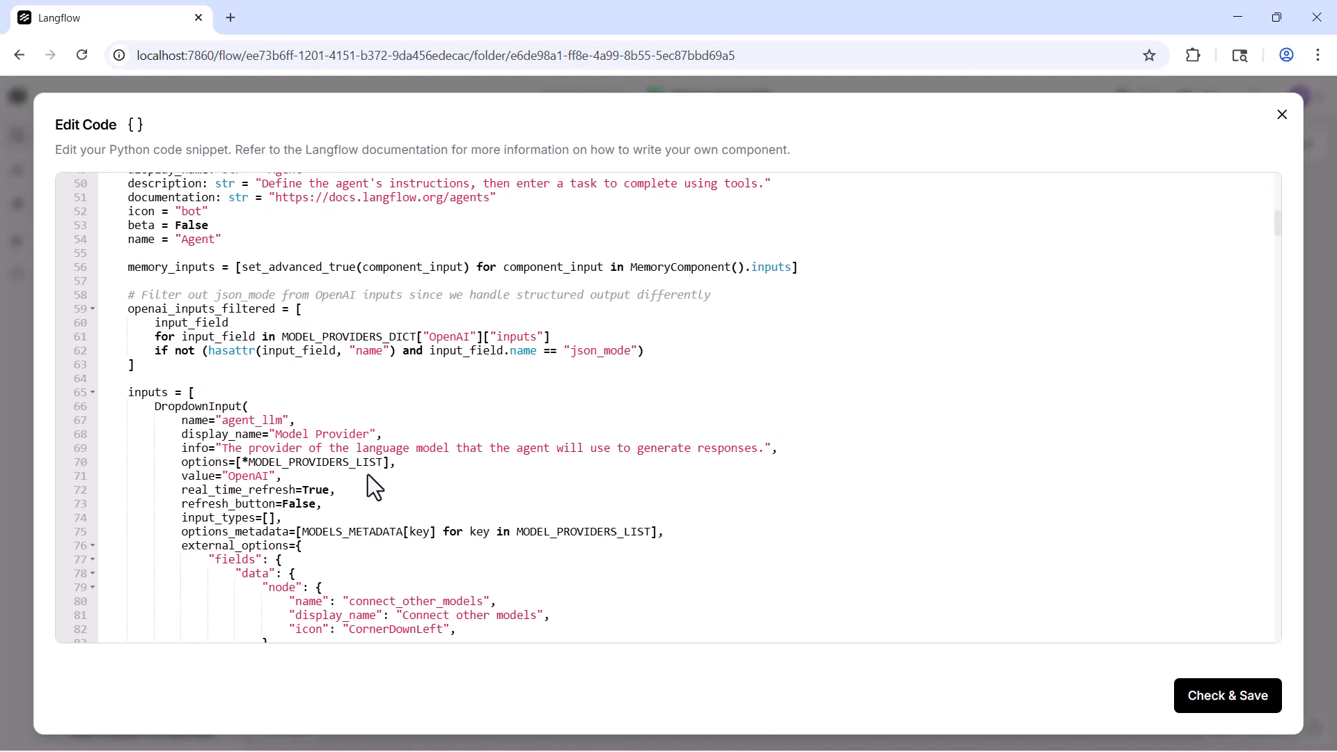
{"action": "scroll", "coordinate": [368, 474], "scroll_direction": "down", "scroll_amount": 5}
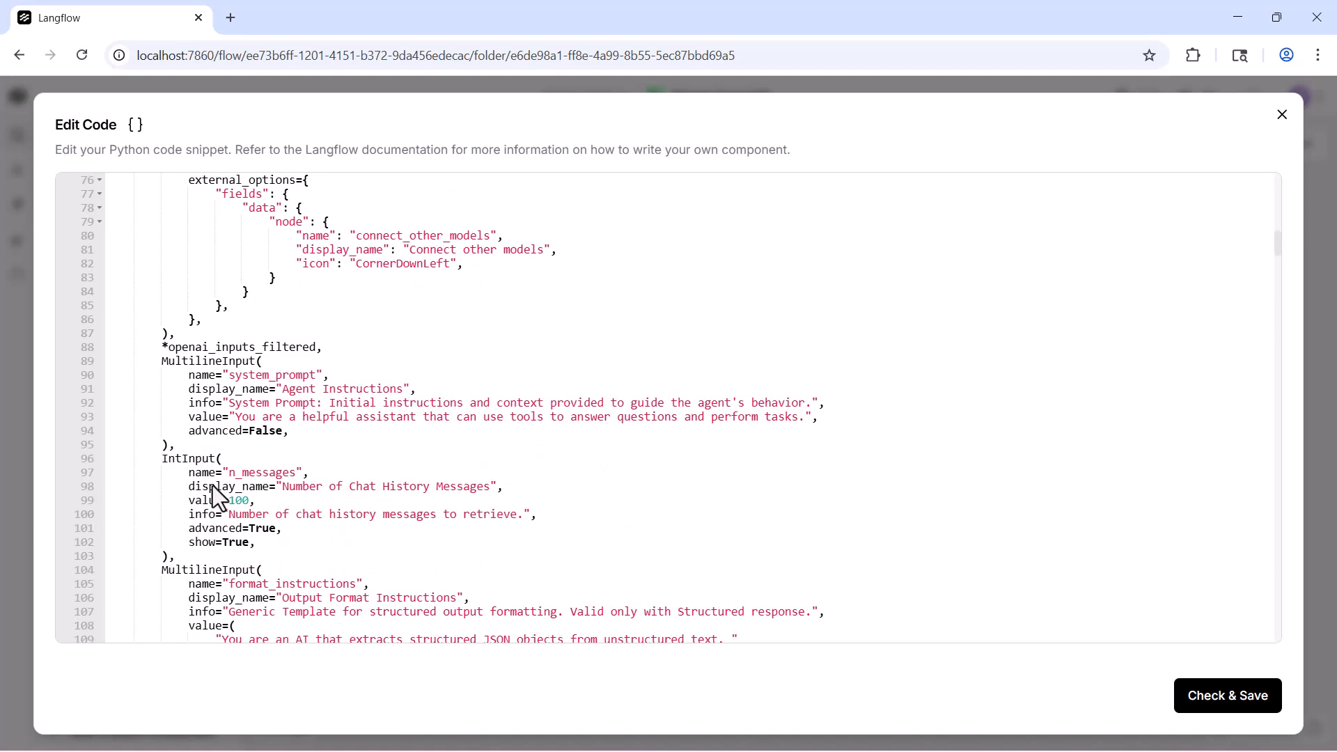
{"action": "left_click_drag", "start_coordinate": [227, 417], "coordinate": [846, 417]}
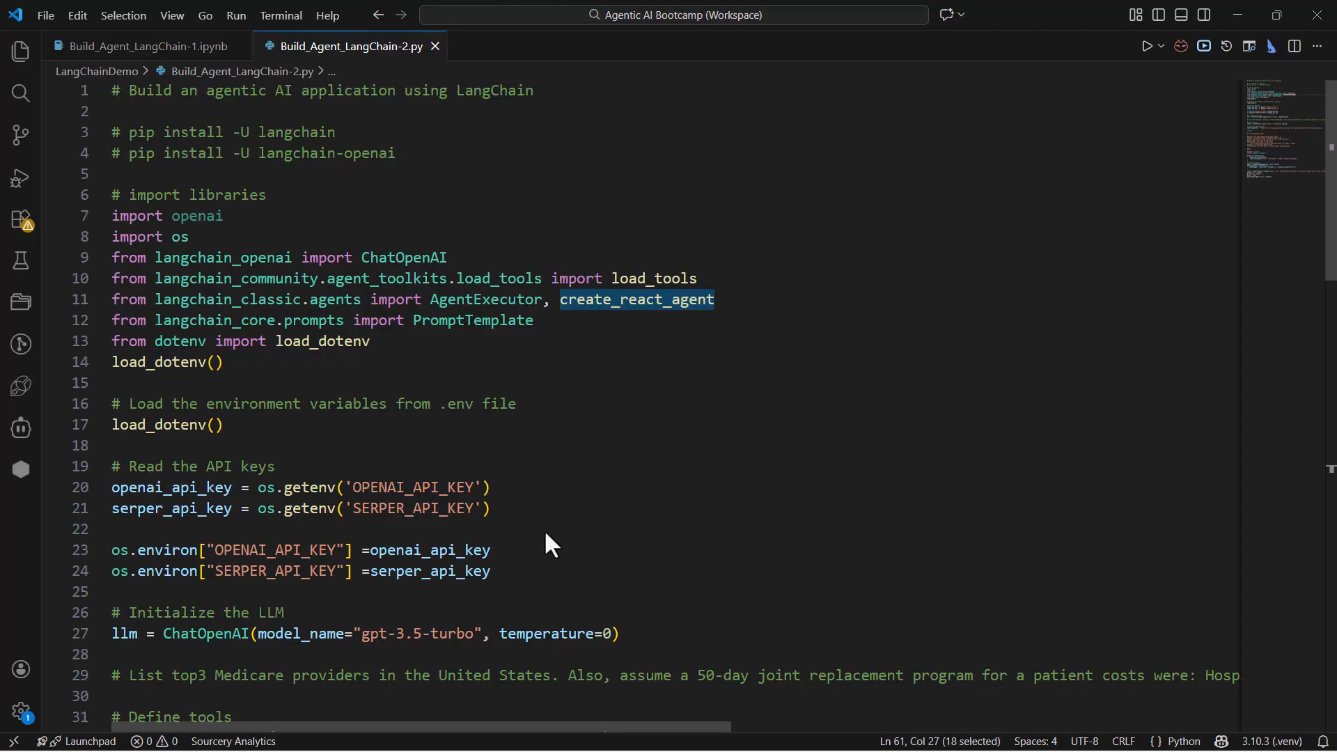
Examine the ReAct prompt template in Build_Agent_LangChain-2.py, highlighting its Thought, Action and Observation lines, and return to Langflow.
{"action": "left_click", "coordinate": [703, 408]}
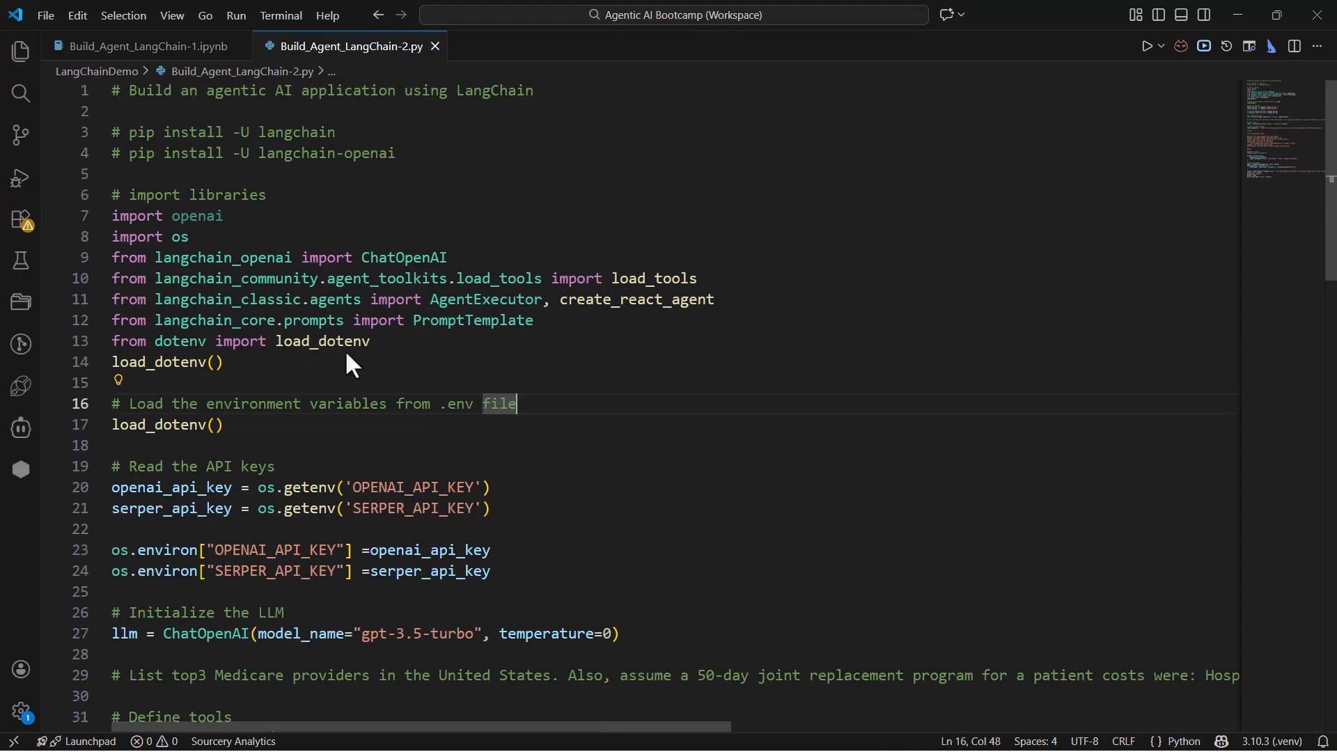
{"action": "scroll", "coordinate": [239, 481], "scroll_direction": "down", "scroll_amount": 10}
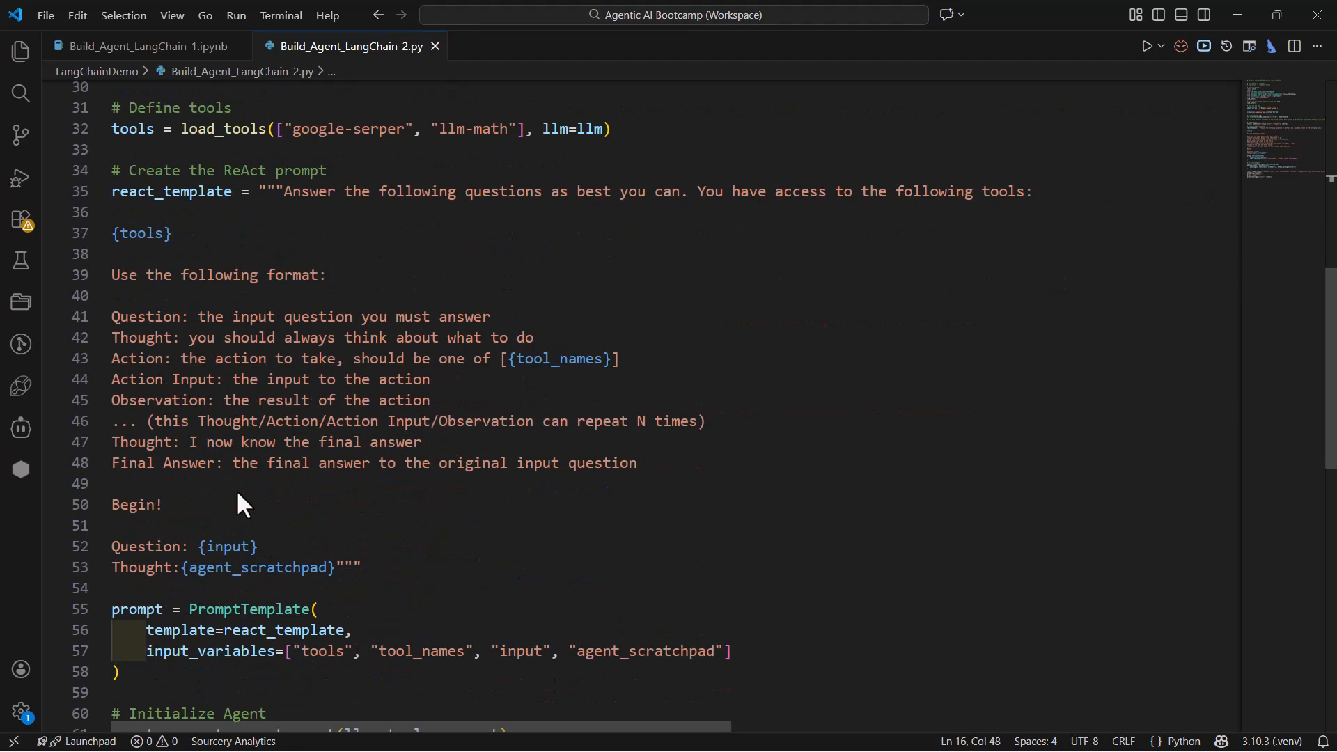
{"action": "left_click_drag", "start_coordinate": [114, 346], "coordinate": [294, 400]}
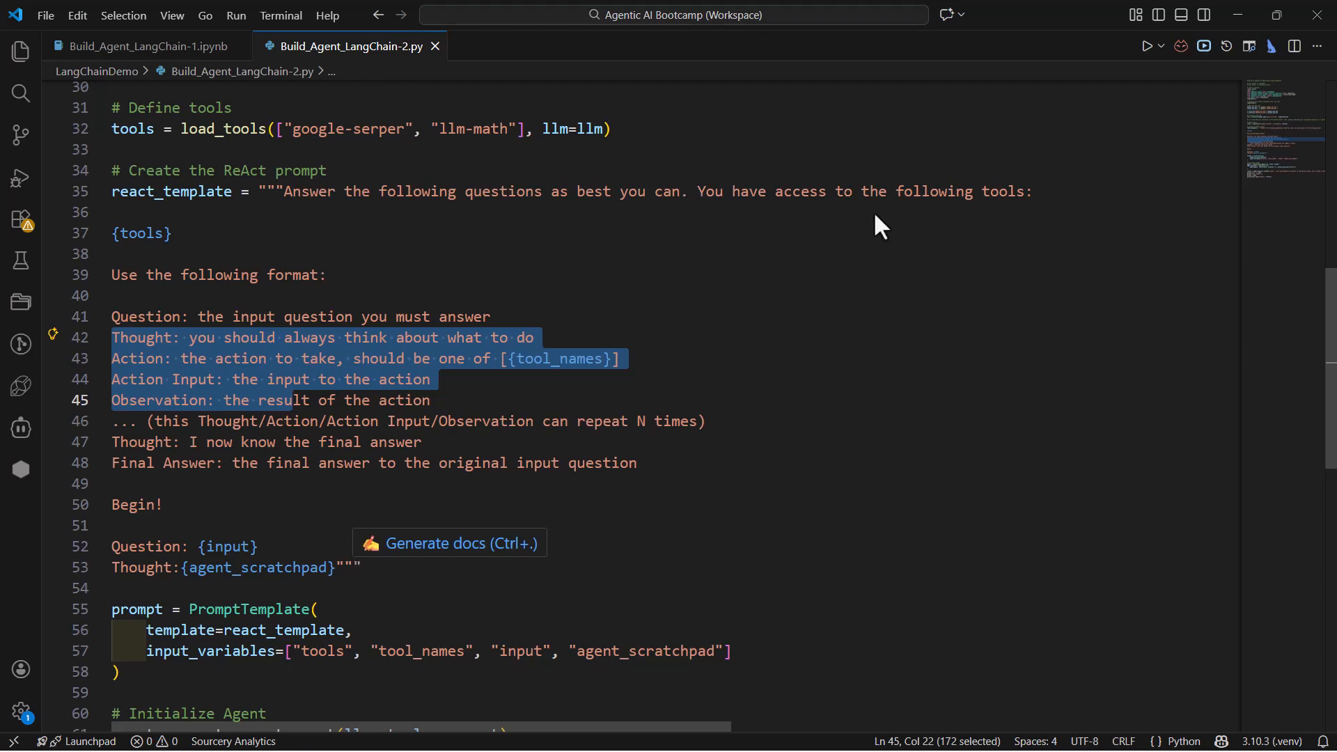
{"action": "left_click", "coordinate": [1237, 15]}
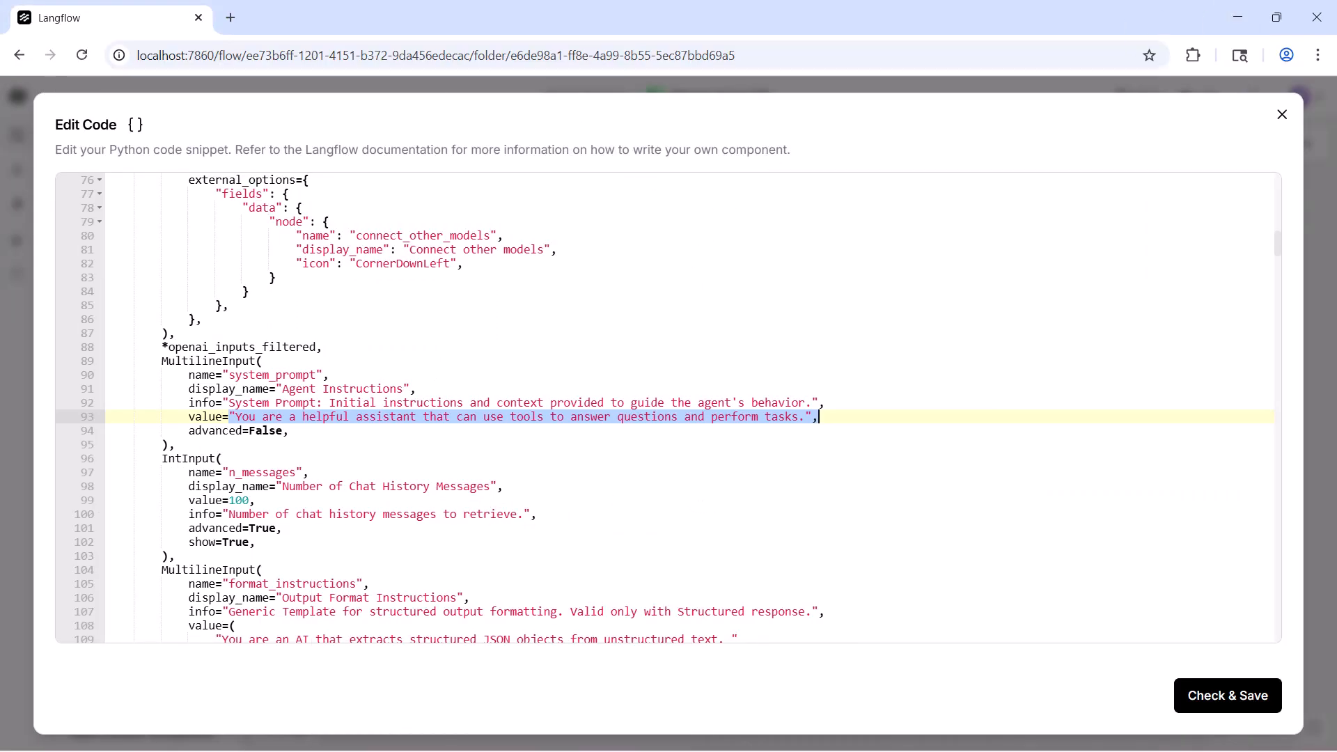
Close the Agent's code editor without saving and paste the API key into its OpenAI API Key field.
{"action": "left_click", "coordinate": [1282, 116]}
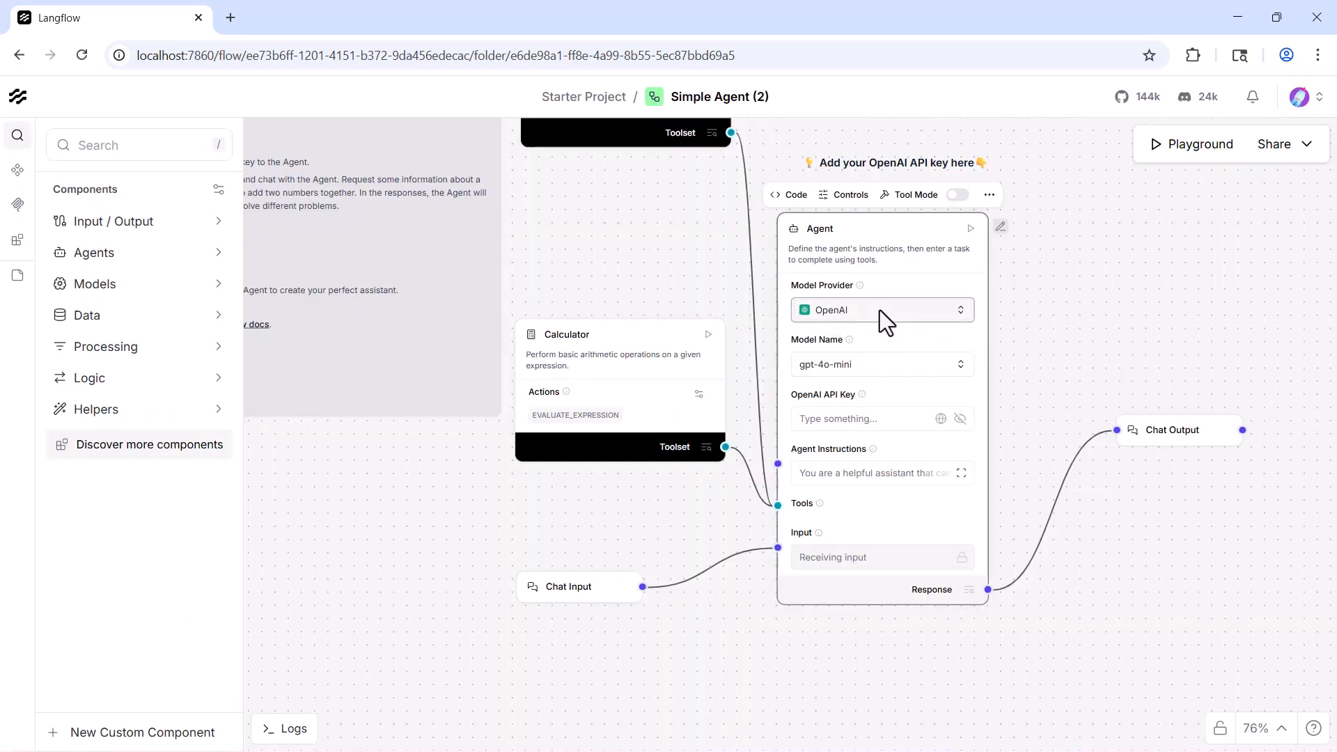
{"action": "left_click", "coordinate": [804, 424]}
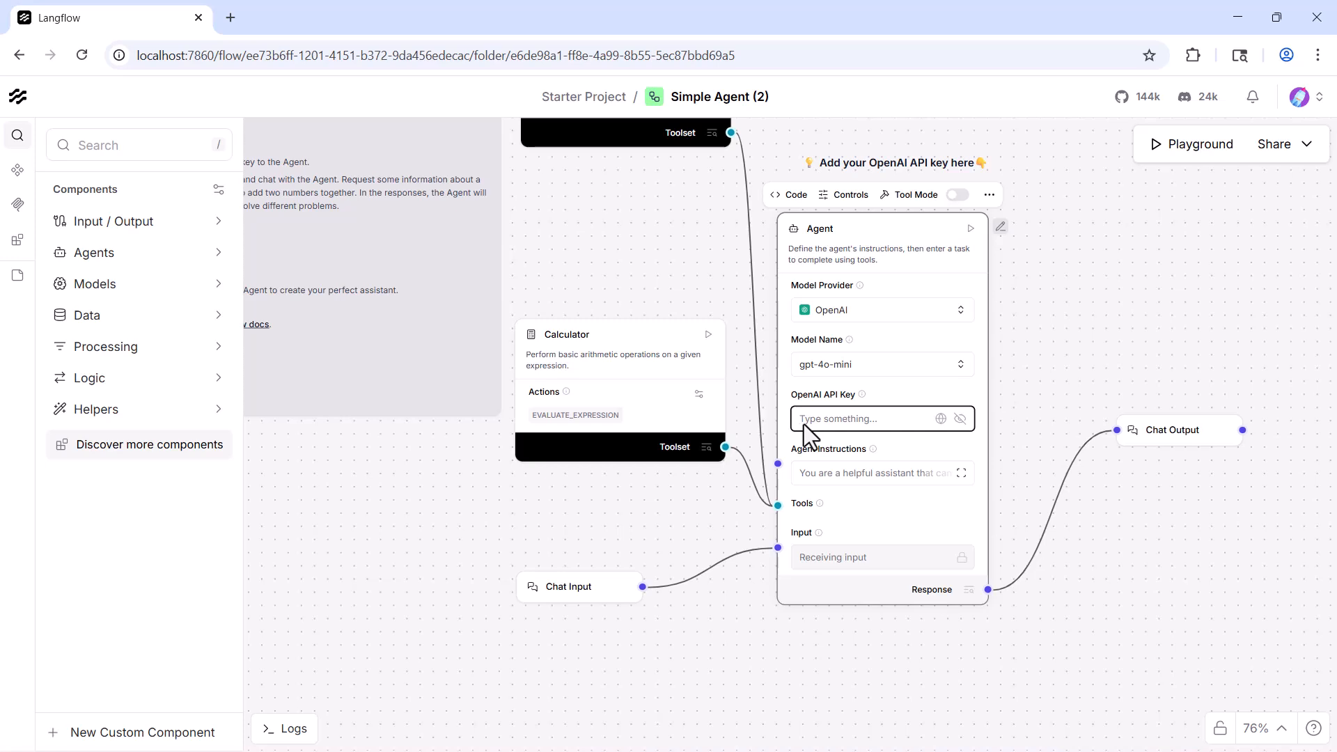
{"action": "key", "text": "ctrl+v"}
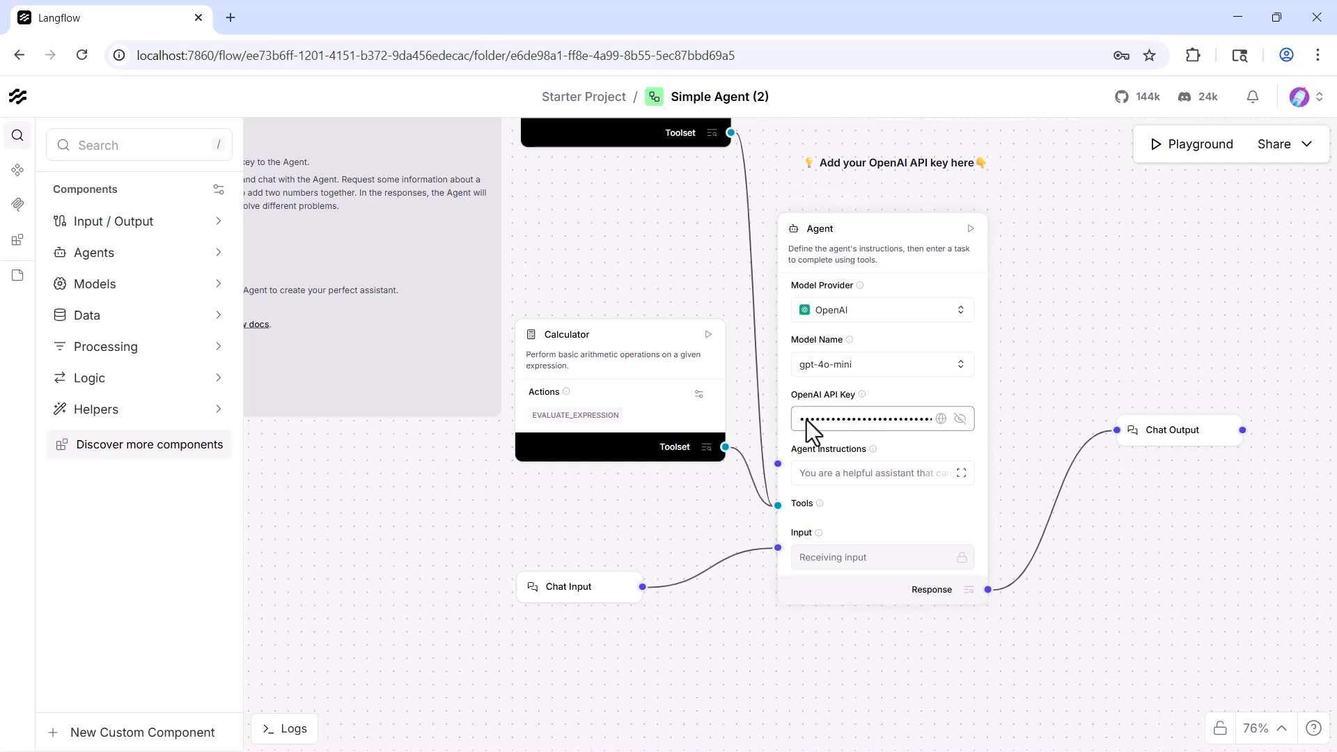
Collapse the component sidebar and read the README note's Quick start and Next steps beside the Agent's tools.
{"action": "left_click", "coordinate": [17, 173]}
{"action": "left_click_drag", "start_coordinate": [187, 537], "coordinate": [443, 729]}
{"action": "scroll", "coordinate": [390, 611], "scroll_direction": "down", "scroll_amount": 1}
{"action": "scroll", "coordinate": [360, 540], "scroll_direction": "up", "scroll_amount": 3}
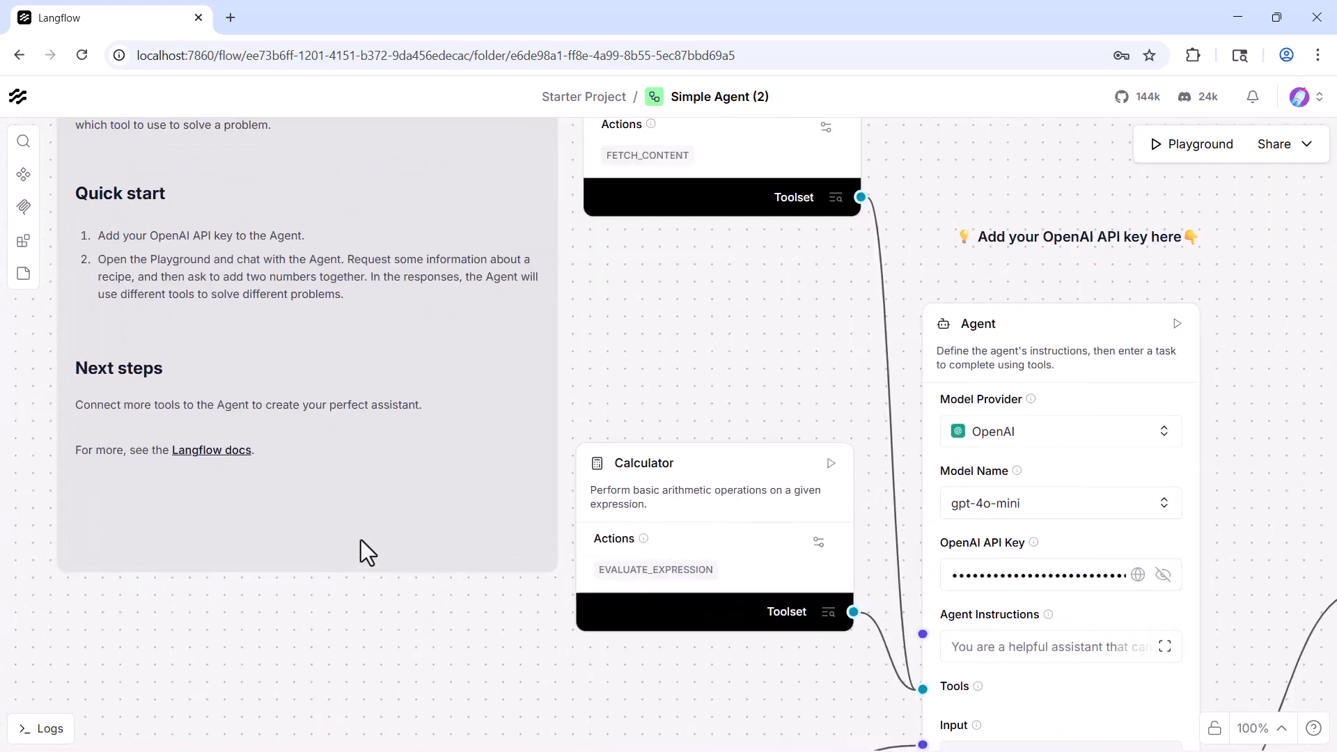
{"action": "left_click", "coordinate": [483, 574]}
{"action": "key", "text": "ctrl+z"}
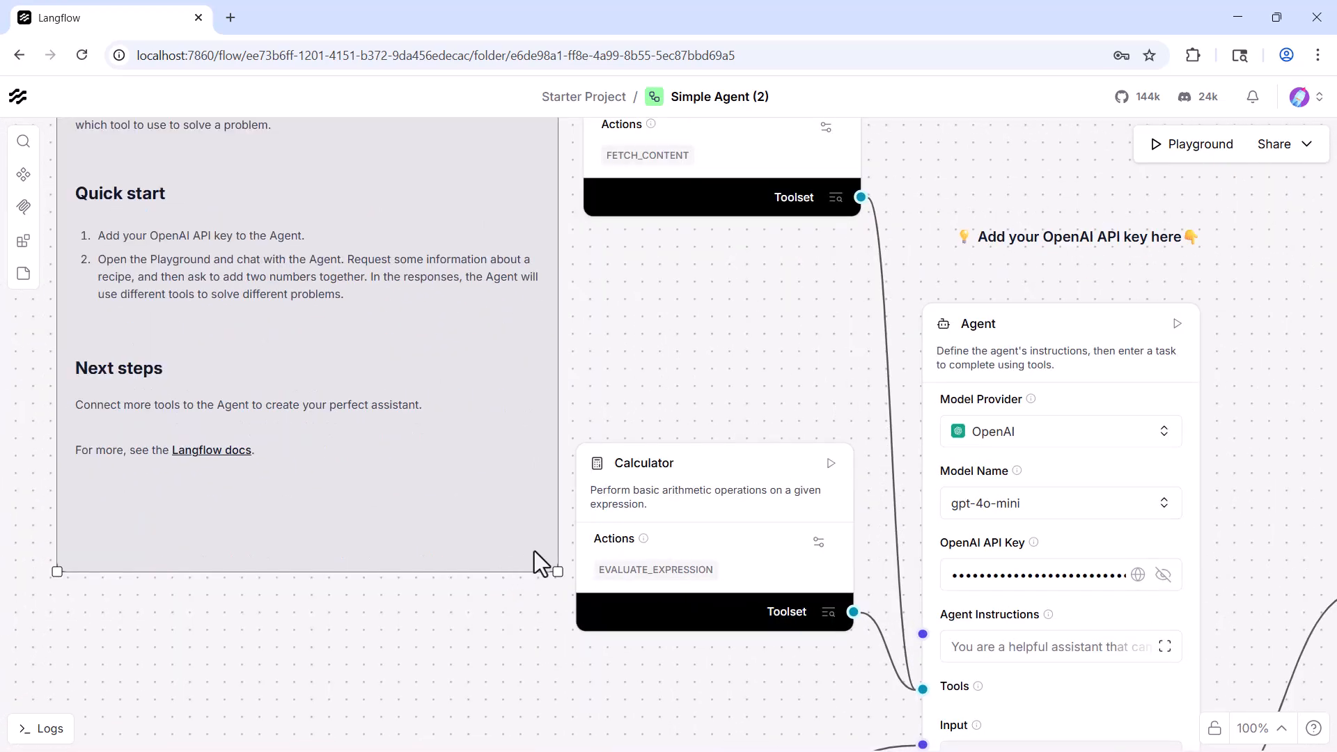
{"action": "scroll", "coordinate": [720, 413], "scroll_direction": "up", "scroll_amount": 1}
{"action": "left_click_drag", "start_coordinate": [730, 347], "coordinate": [921, 481]}
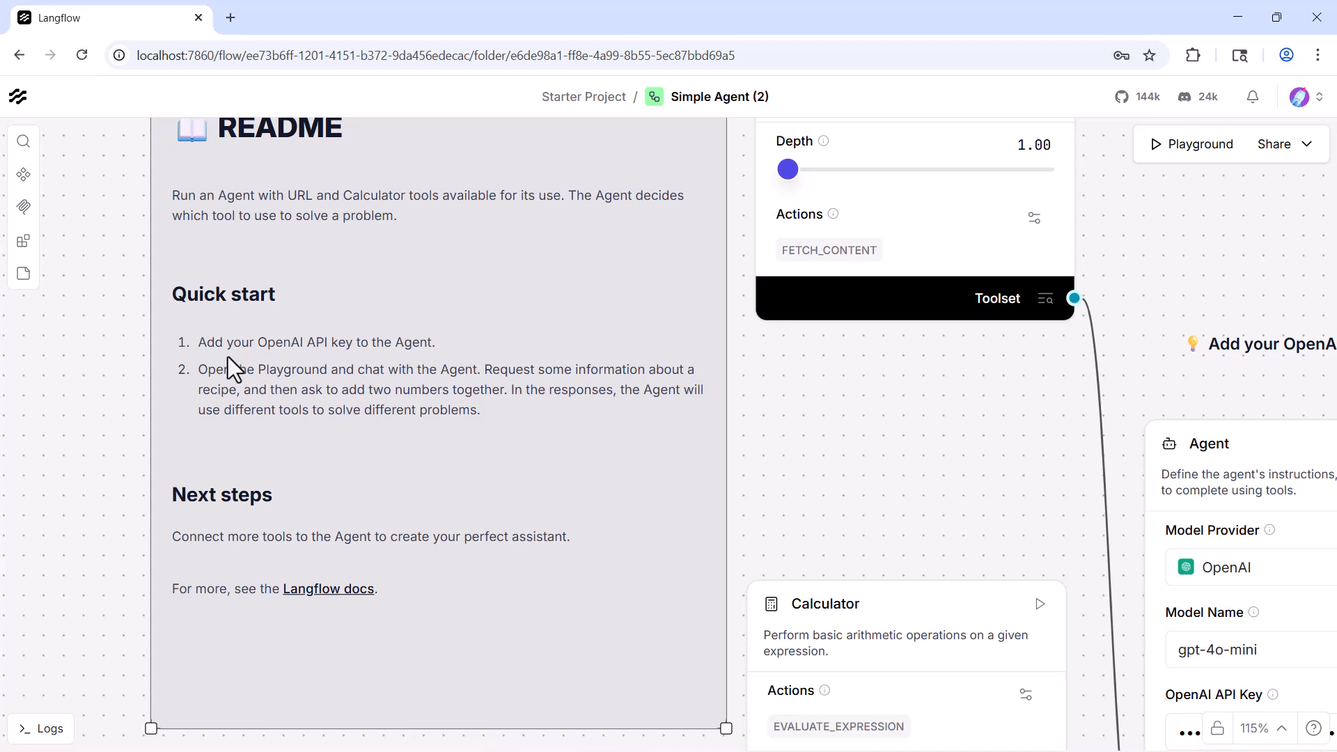
{"action": "left_click_drag", "start_coordinate": [929, 487], "coordinate": [809, 374]}
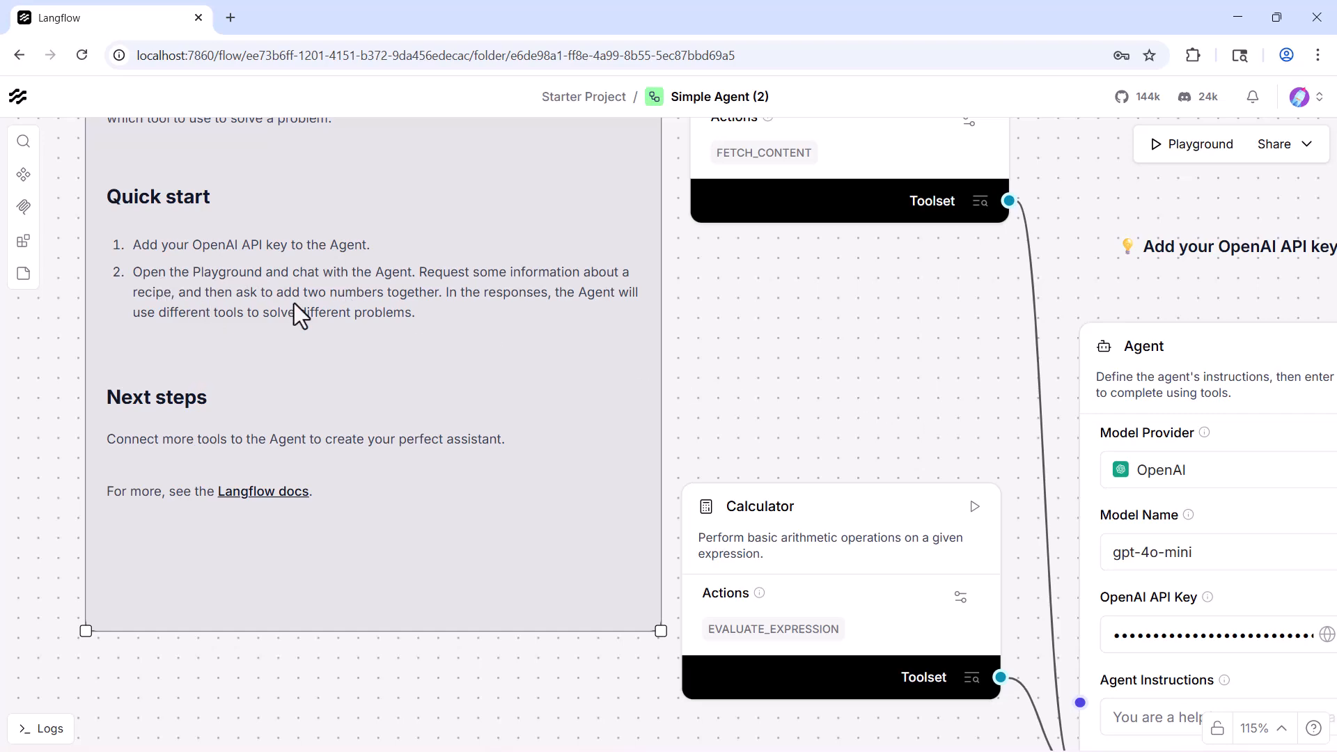
{"action": "left_click_drag", "start_coordinate": [870, 395], "coordinate": [503, 394]}
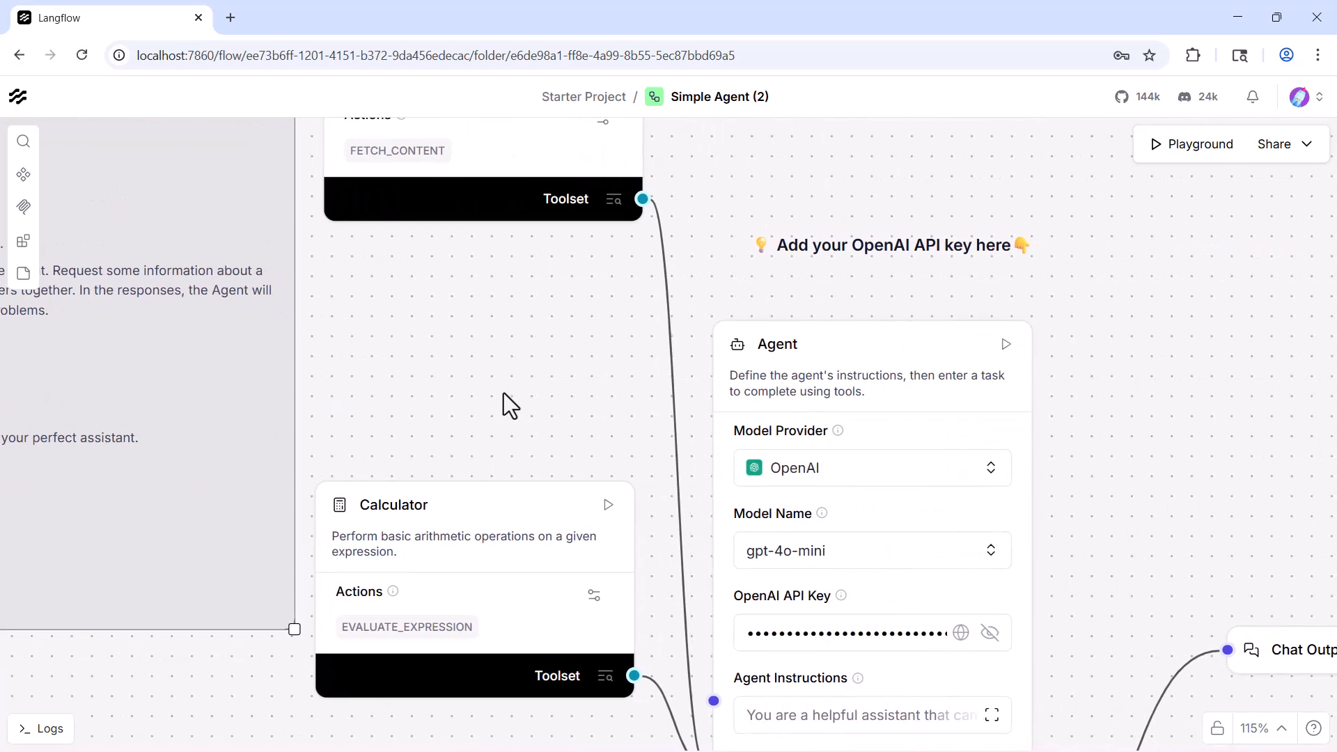
{"action": "left_click", "coordinate": [1183, 150]}
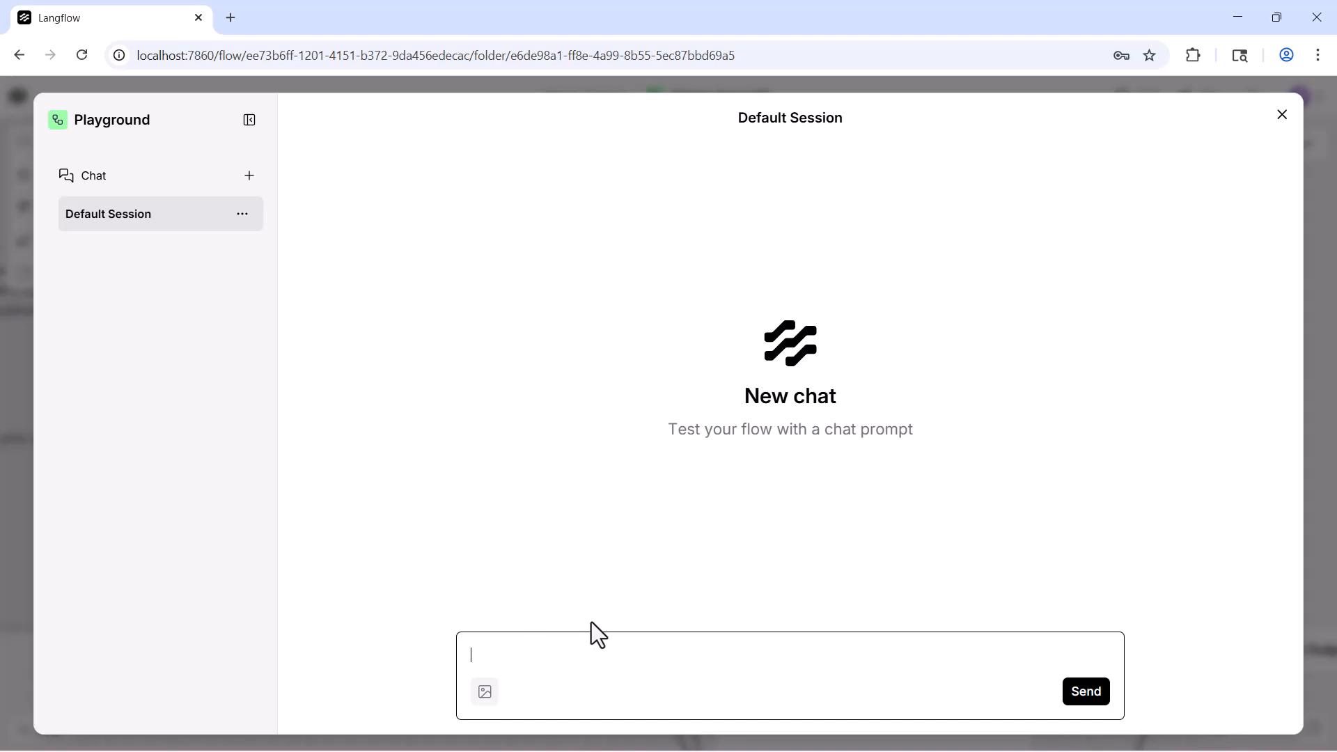
{"action": "type", "text": "Go to the webpage https://www.apple.com/iphone-17-pro/  and give me the summary. Also, mention the tools you need to execute this task."}
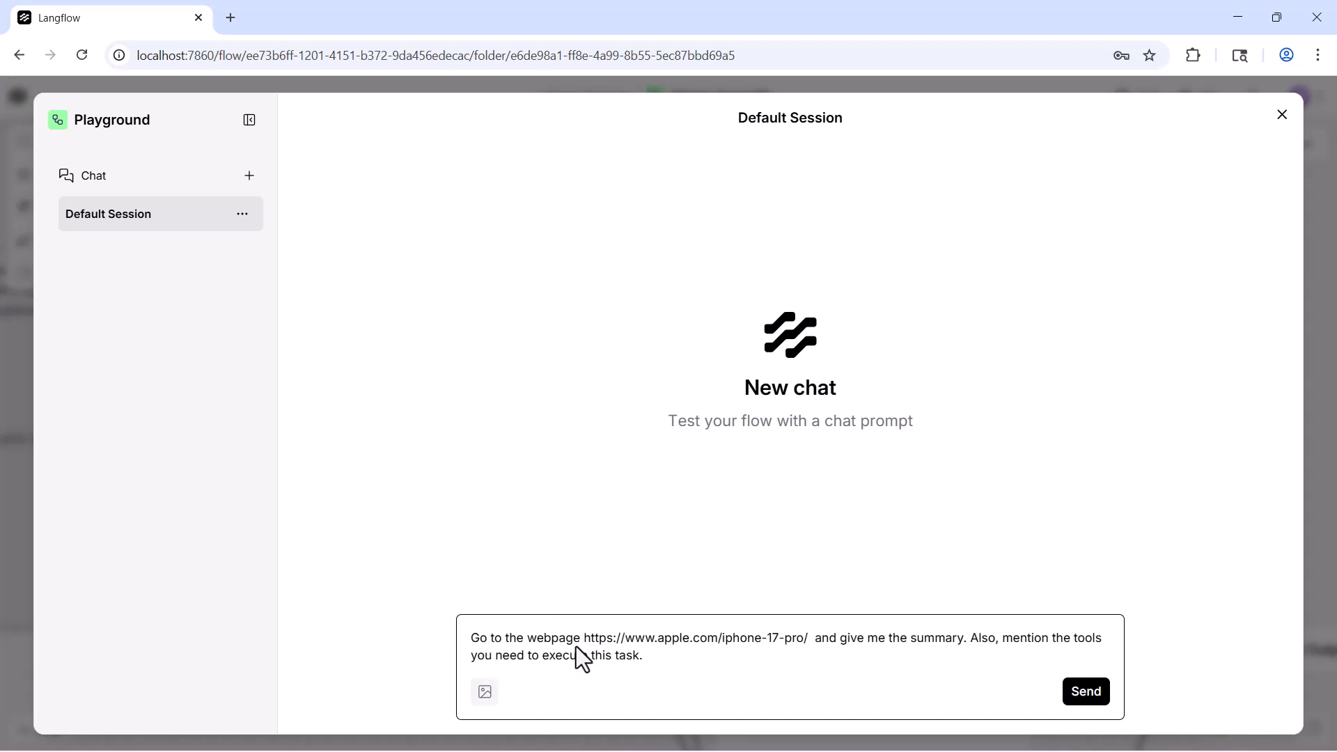
{"action": "left_click_drag", "start_coordinate": [594, 639], "coordinate": [795, 638]}
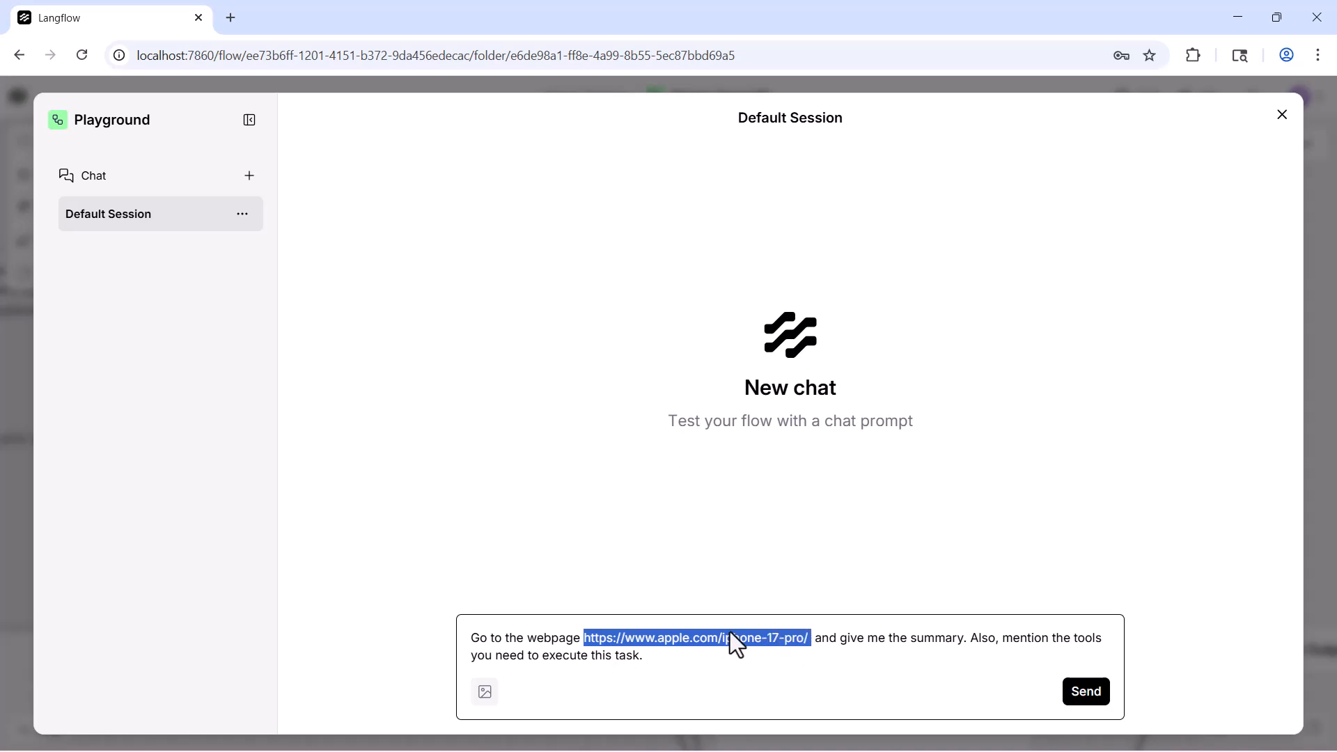
{"action": "left_click", "coordinate": [974, 638]}
{"action": "left_click_drag", "start_coordinate": [1032, 639], "coordinate": [975, 658]}
{"action": "left_click", "coordinate": [973, 660]}
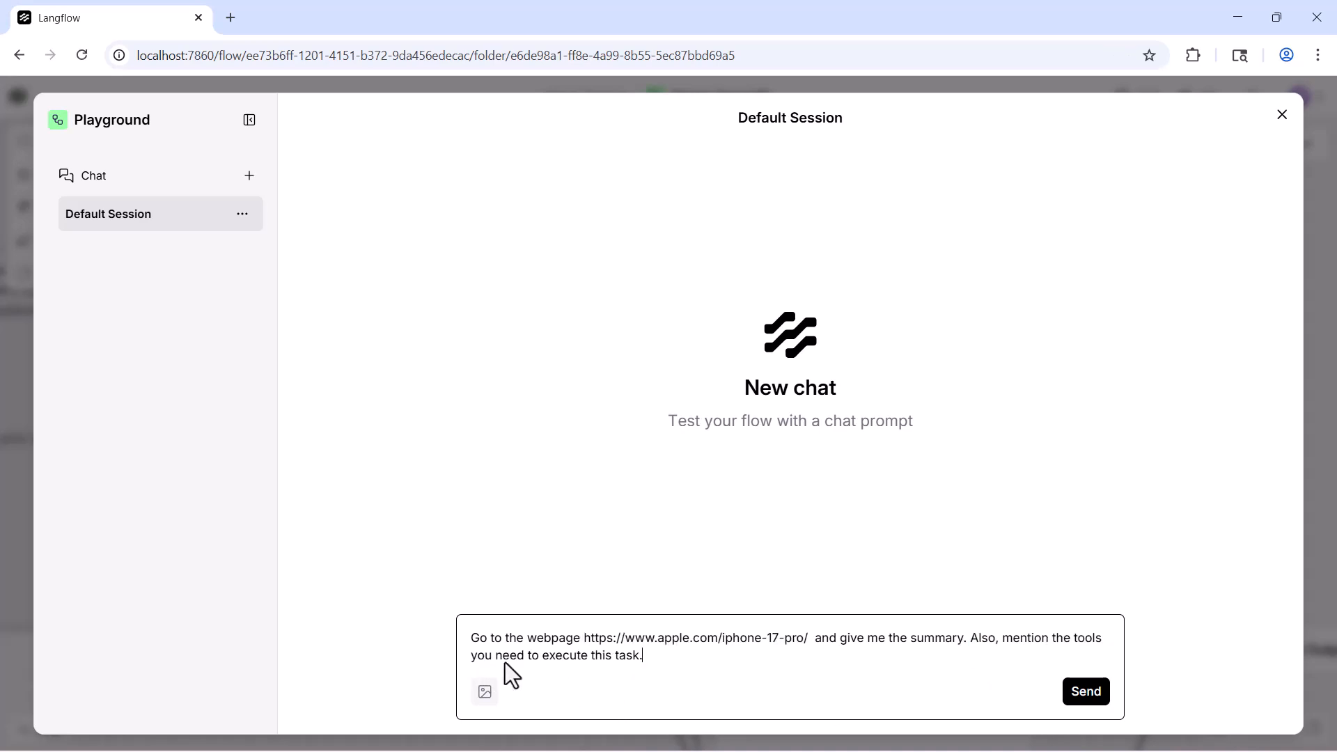
{"action": "left_click", "coordinate": [746, 674]}
{"action": "left_click", "coordinate": [1087, 692]}
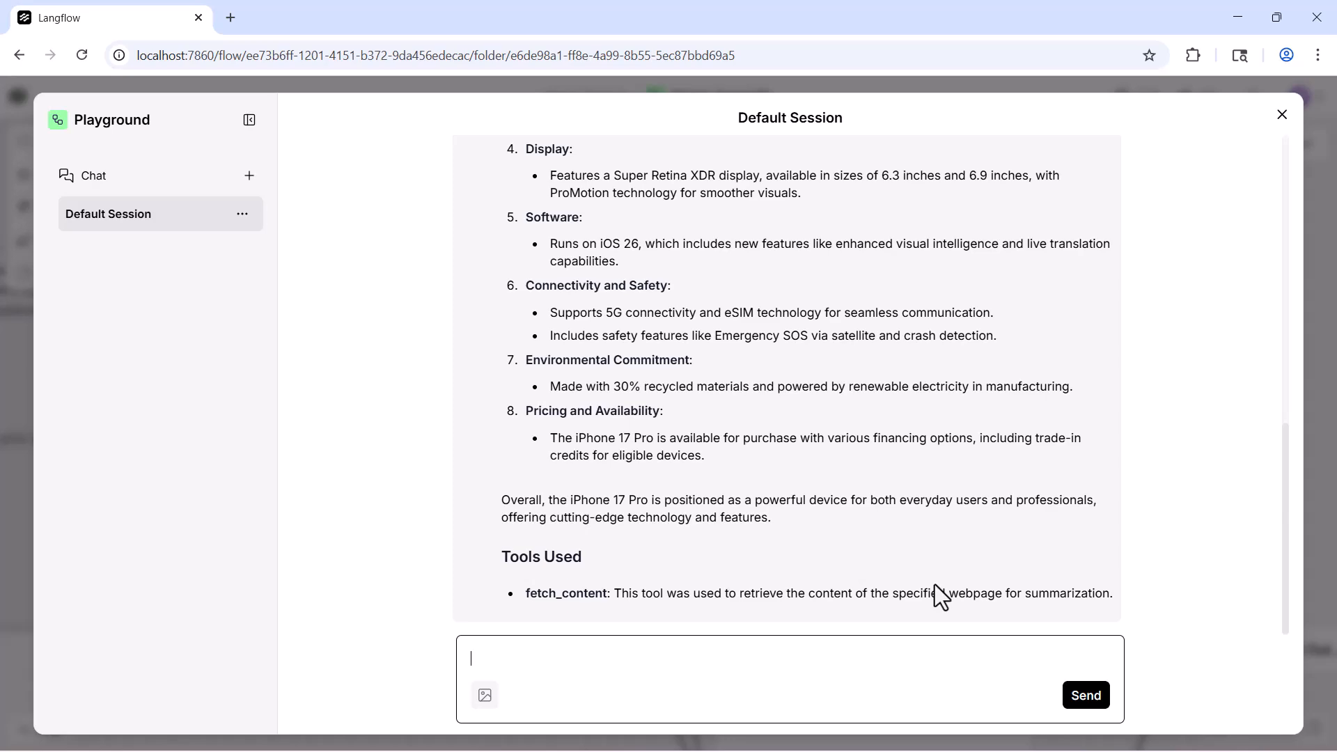
Examine the agent's reply and its model name, expanding the finished run to inspect the tool call's input and output.
{"action": "scroll", "coordinate": [936, 524], "scroll_direction": "up", "scroll_amount": 6}
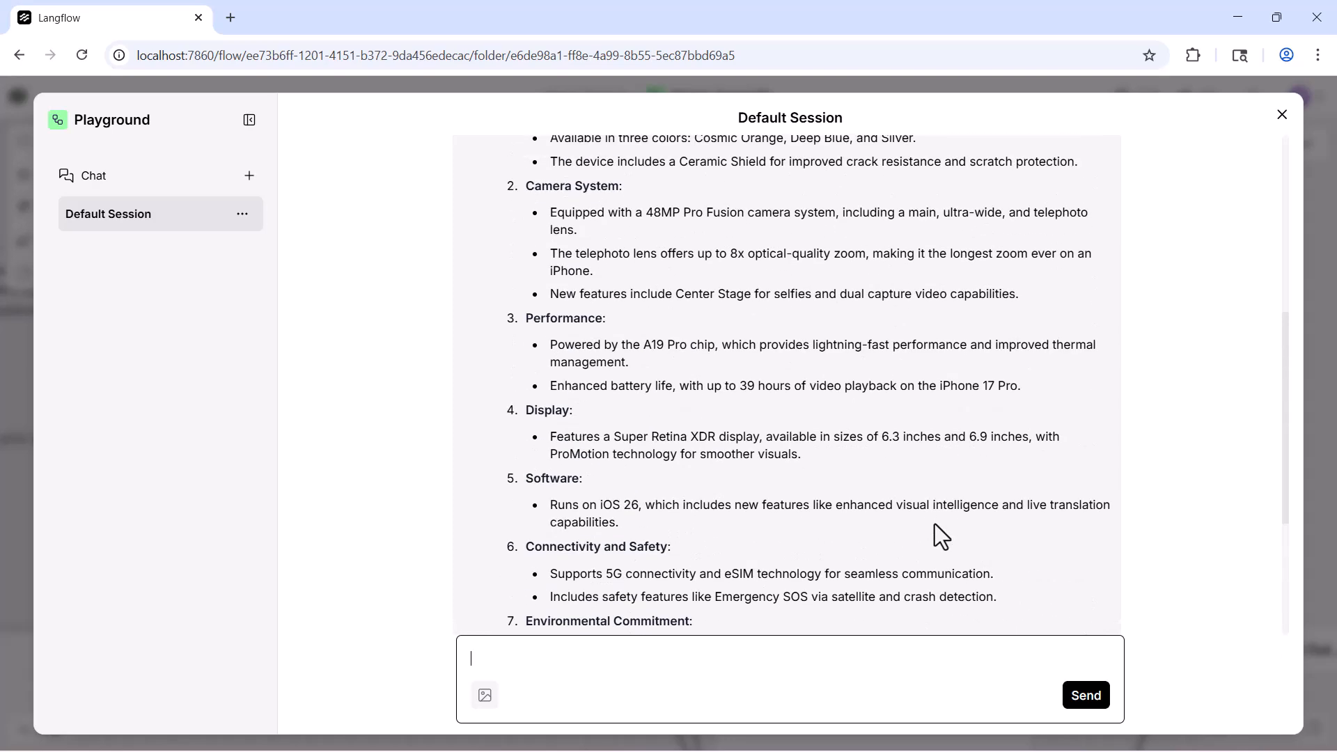
{"action": "scroll", "coordinate": [936, 524], "scroll_direction": "up", "scroll_amount": 4}
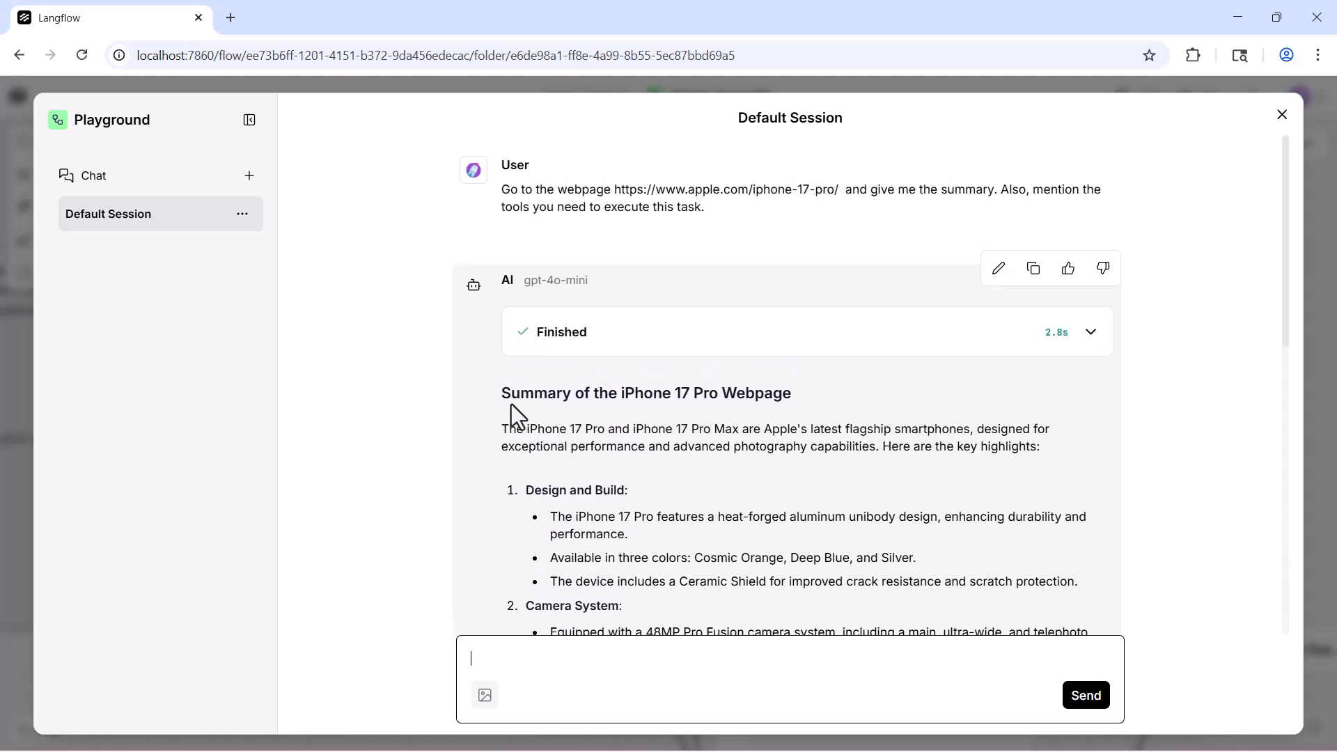
{"action": "left_click_drag", "start_coordinate": [521, 281], "coordinate": [589, 280]}
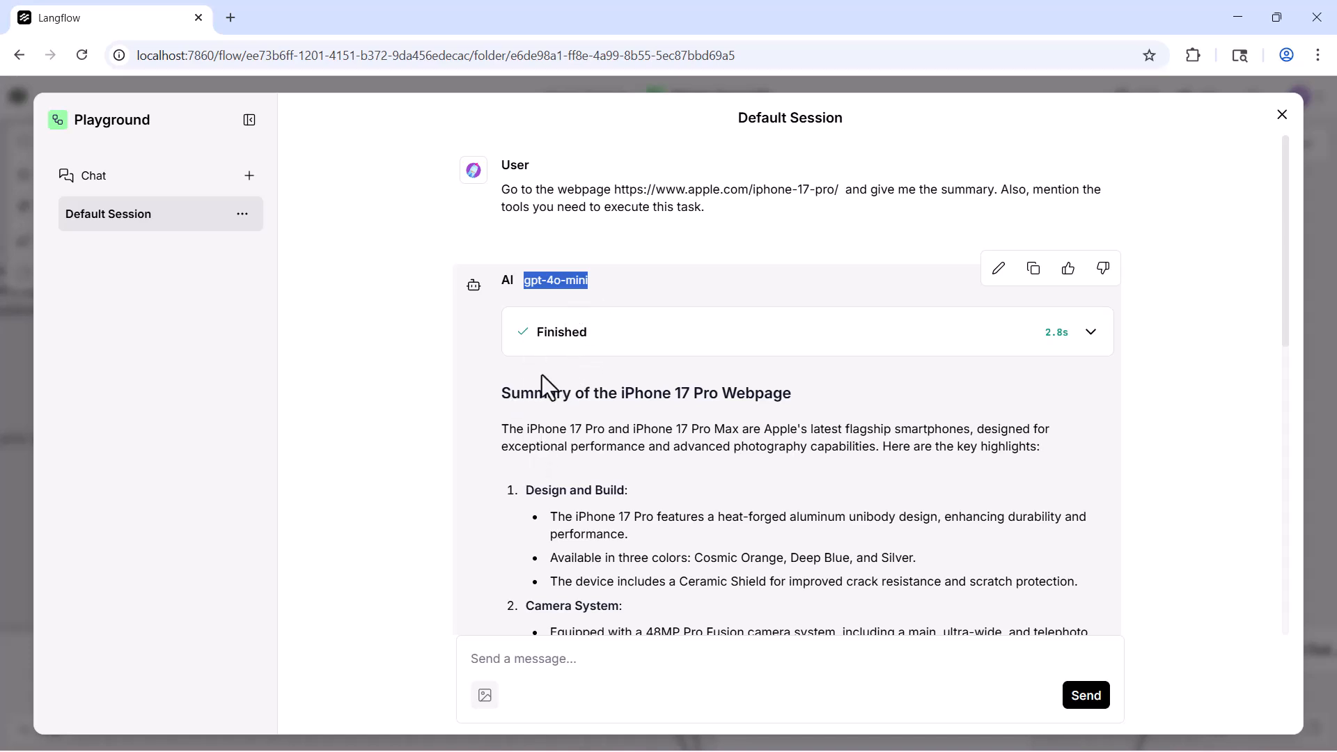
{"action": "left_click", "coordinate": [505, 340]}
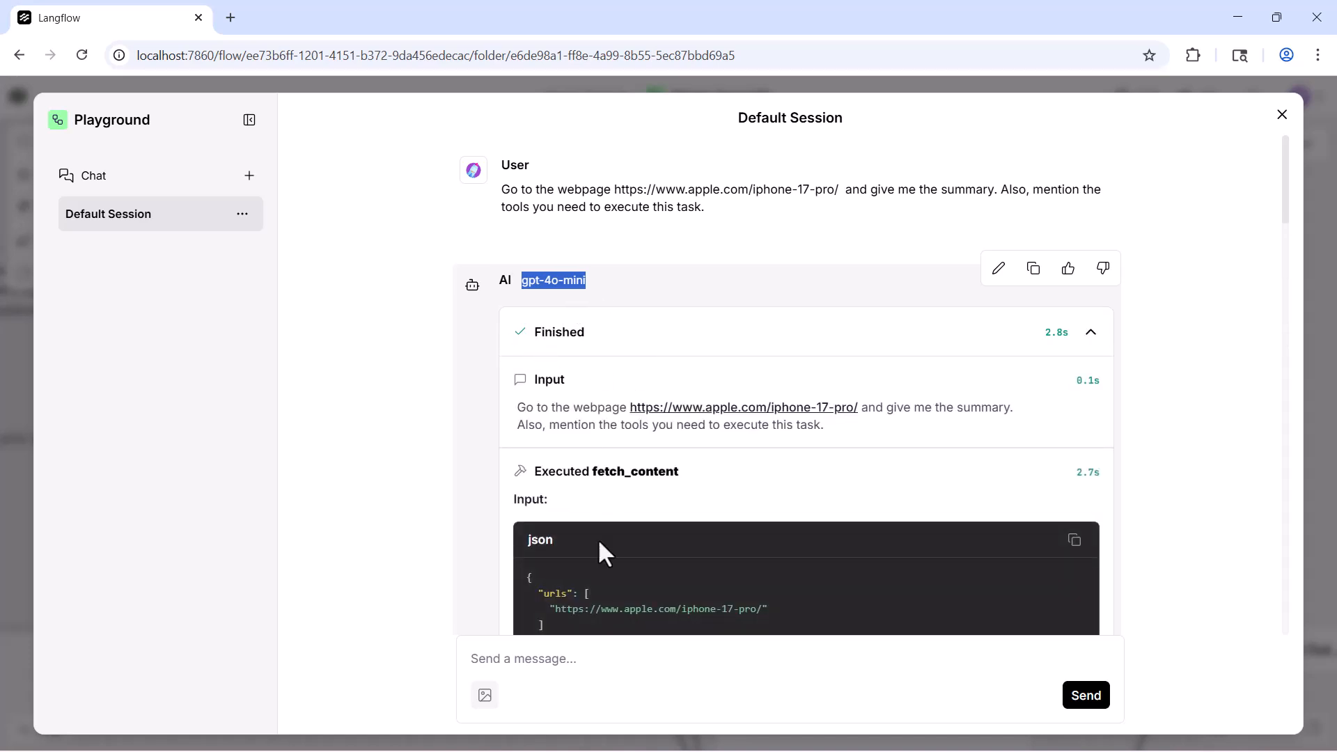
{"action": "scroll", "coordinate": [656, 578], "scroll_direction": "down", "scroll_amount": 15}
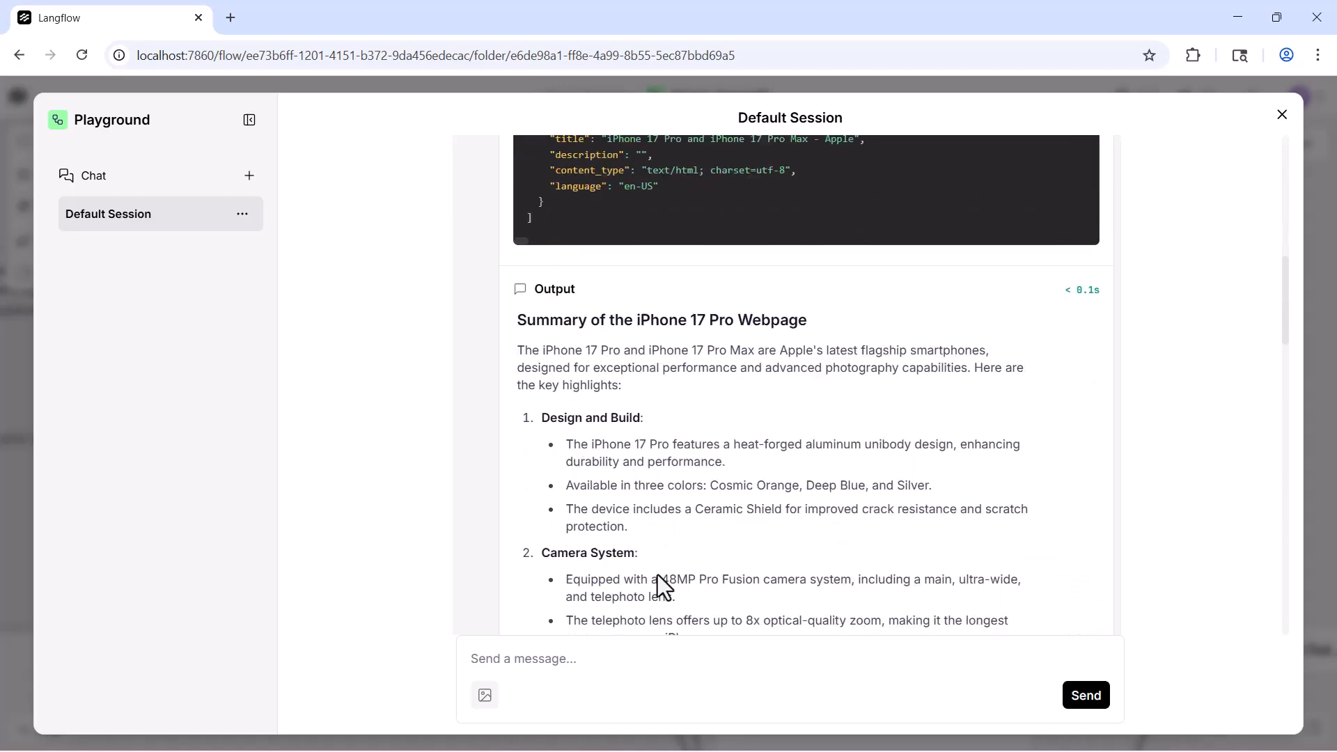
{"action": "scroll", "coordinate": [658, 575], "scroll_direction": "down", "scroll_amount": 20}
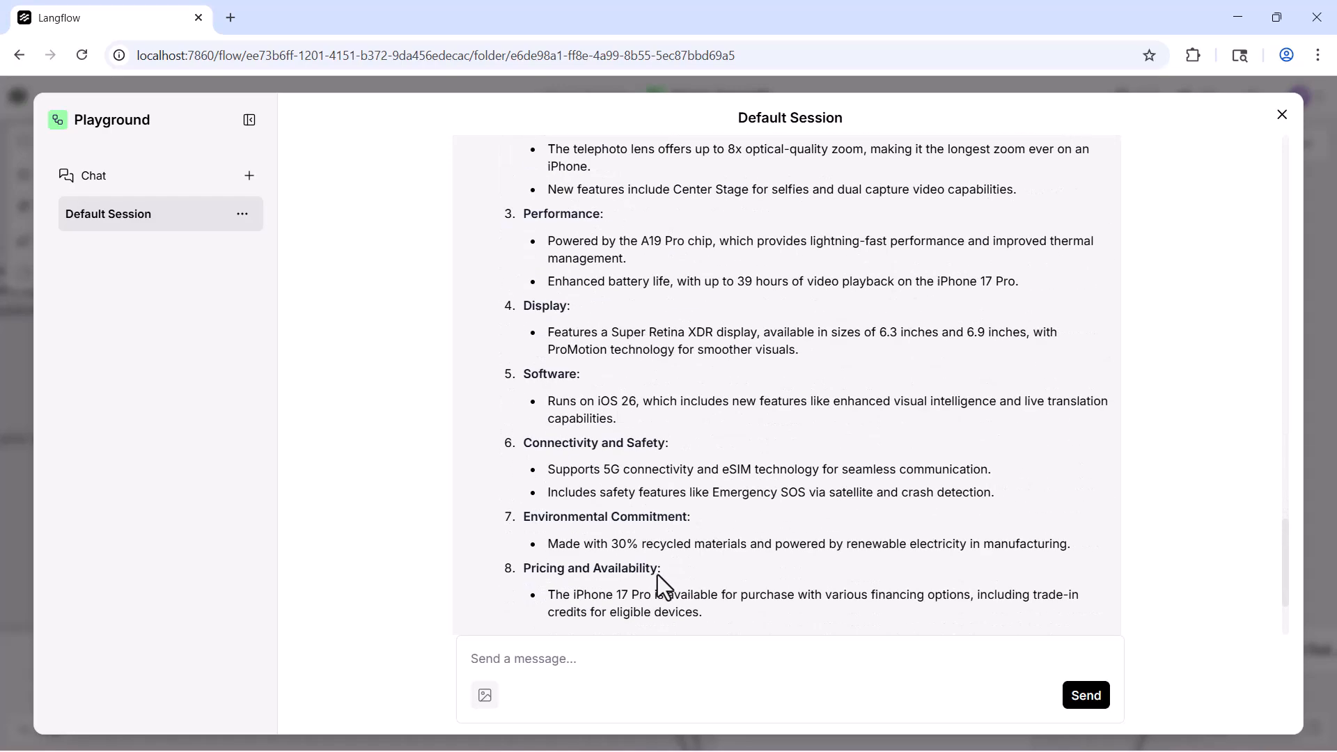
{"action": "scroll", "coordinate": [657, 575], "scroll_direction": "up", "scroll_amount": 15}
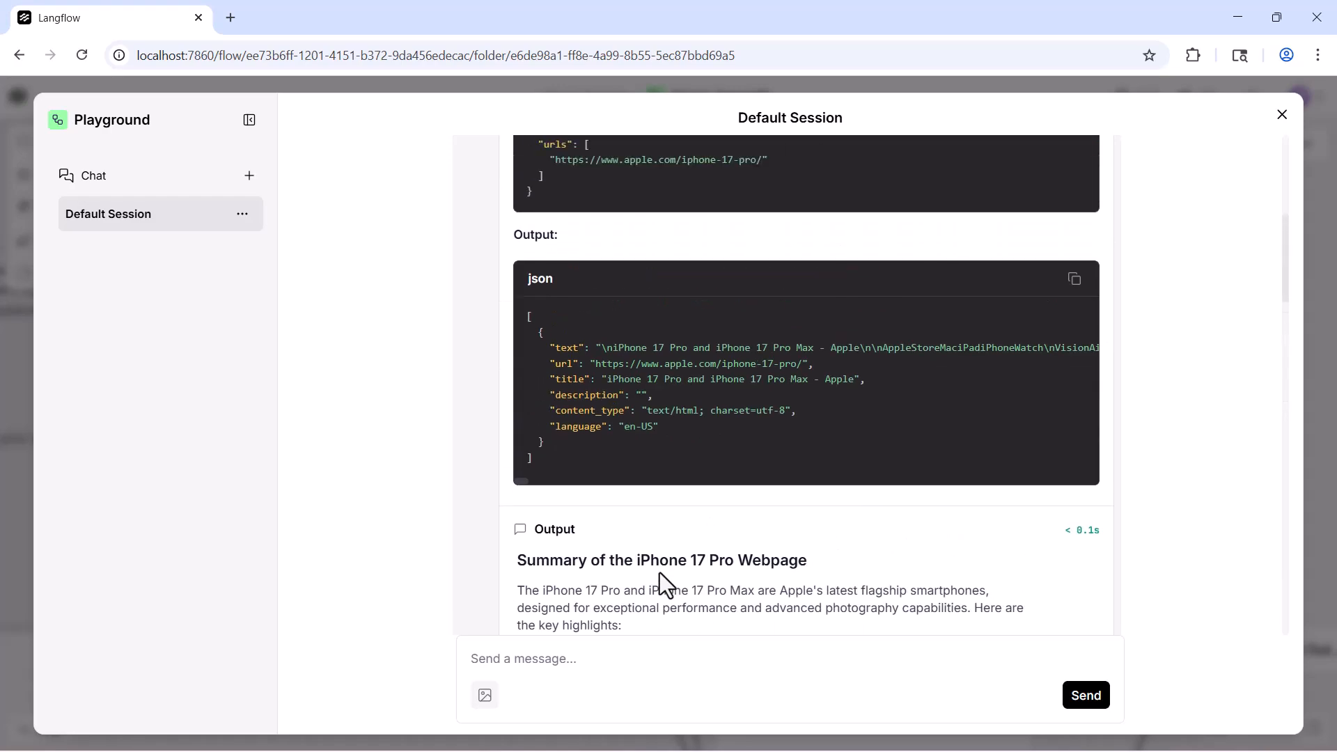
{"action": "scroll", "coordinate": [547, 356], "scroll_direction": "up", "scroll_amount": 3}
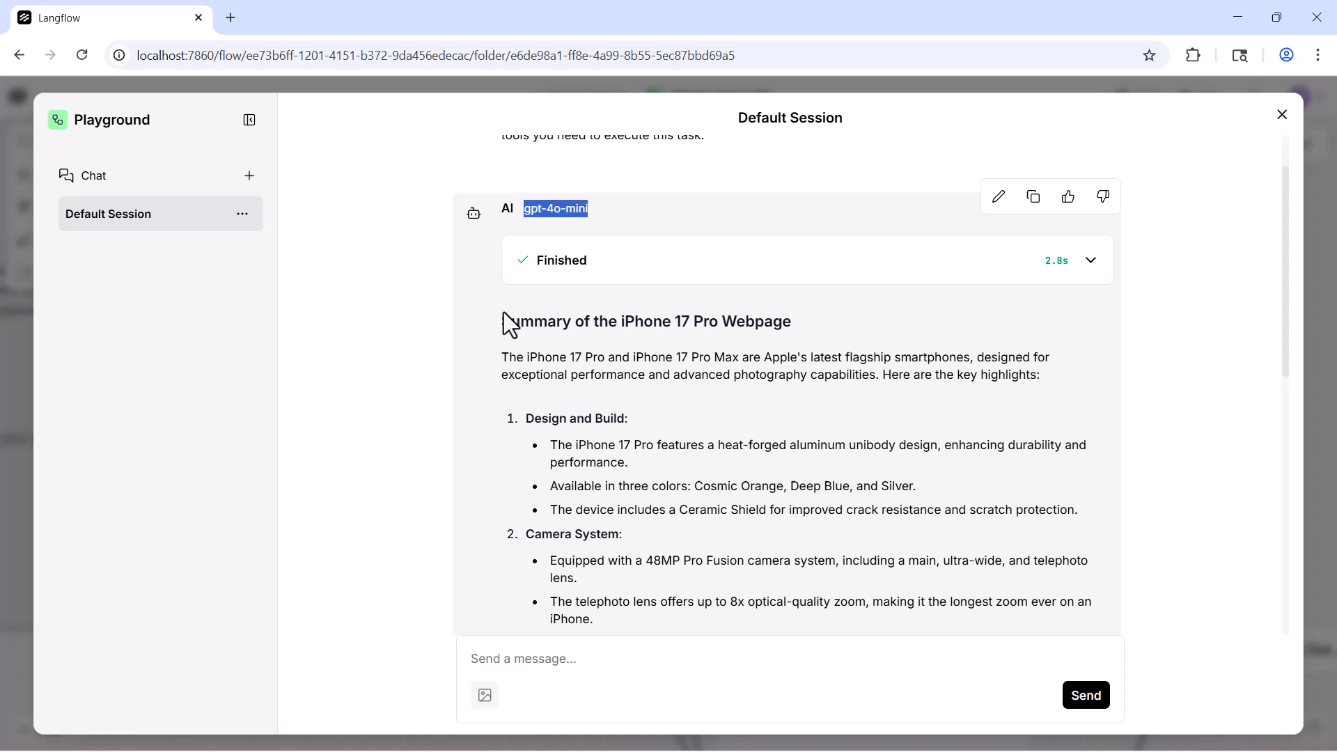
Read through the generated iPhone 17 Pro summary, from Design and Build down to the overall conclusion.
{"action": "left_click_drag", "start_coordinate": [504, 312], "coordinate": [668, 455]}
{"action": "left_click", "coordinate": [668, 456]}
{"action": "scroll", "coordinate": [660, 474], "scroll_direction": "down", "scroll_amount": 1}
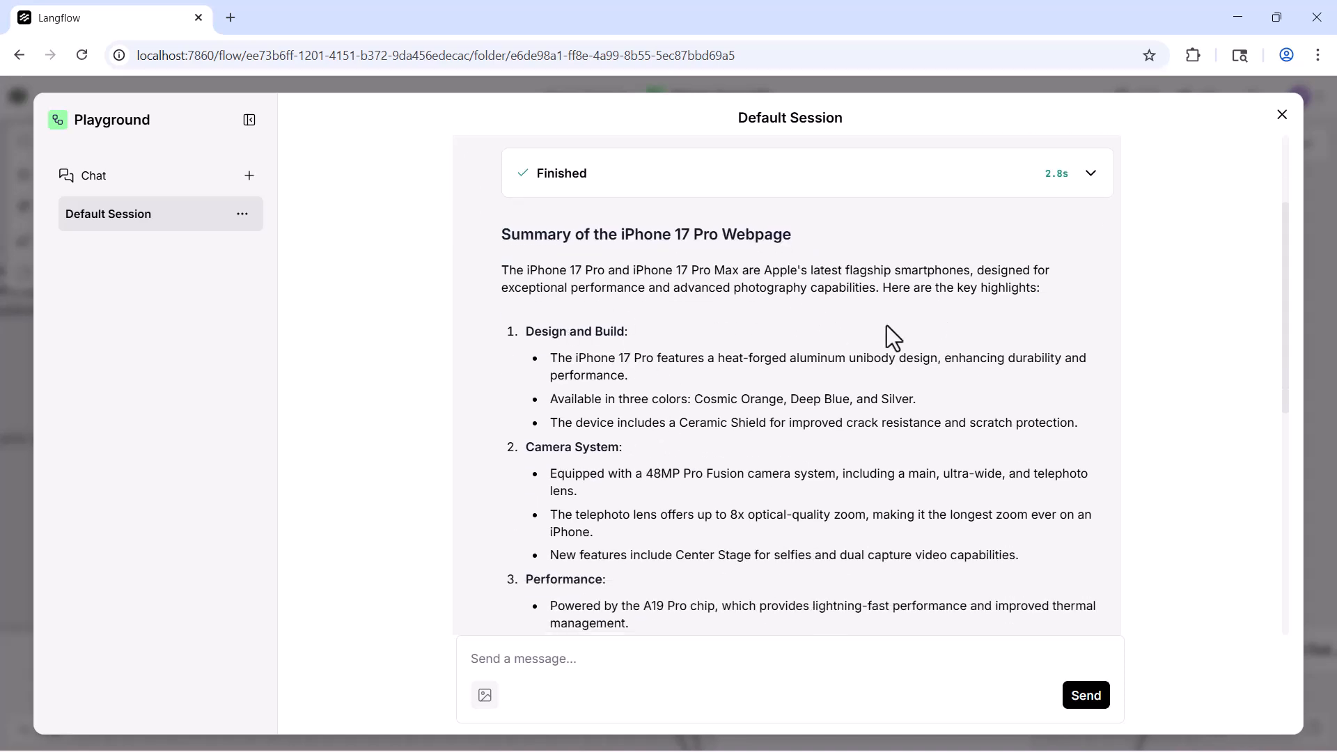
{"action": "left_click_drag", "start_coordinate": [554, 451], "coordinate": [630, 454]}
{"action": "left_click", "coordinate": [627, 463]}
{"action": "scroll", "coordinate": [600, 495], "scroll_direction": "down", "scroll_amount": 2}
{"action": "left_click_drag", "start_coordinate": [558, 406], "coordinate": [656, 434]}
{"action": "left_click_drag", "start_coordinate": [527, 497], "coordinate": [536, 499]}
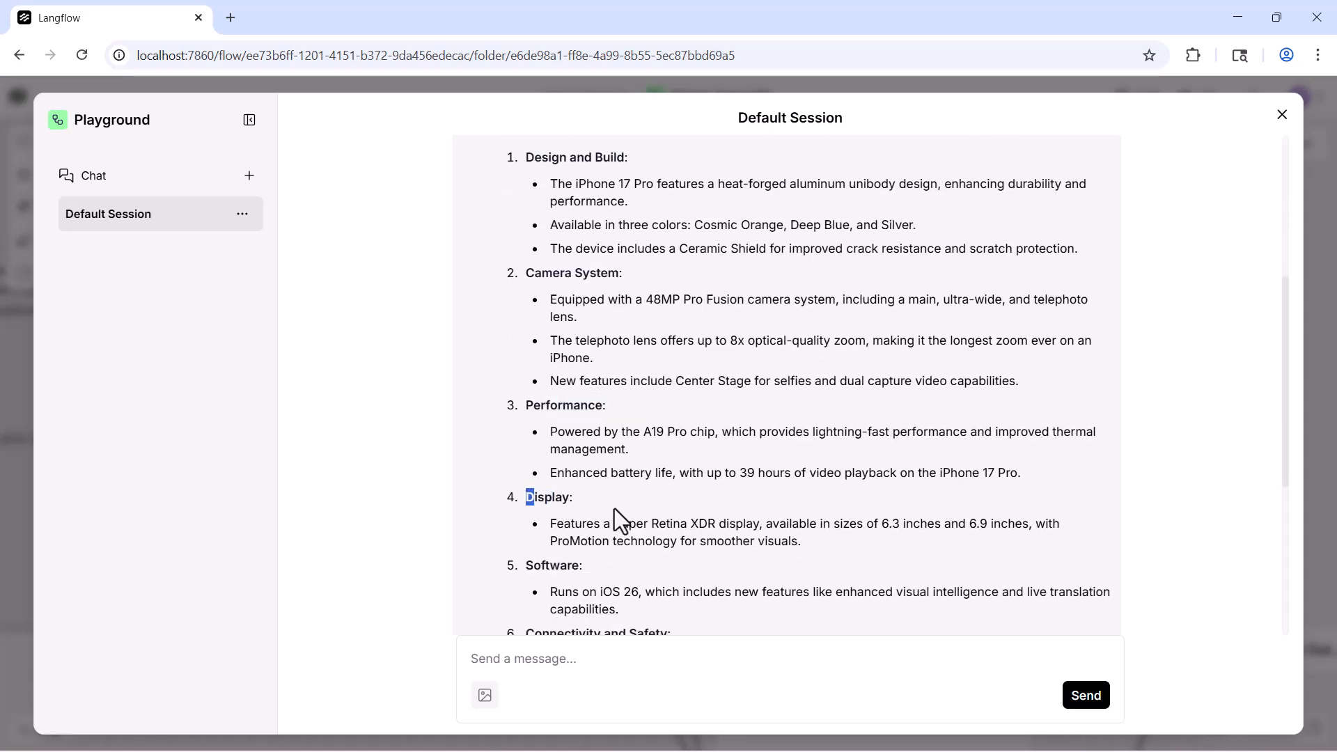
{"action": "scroll", "coordinate": [606, 502], "scroll_direction": "down", "scroll_amount": 2}
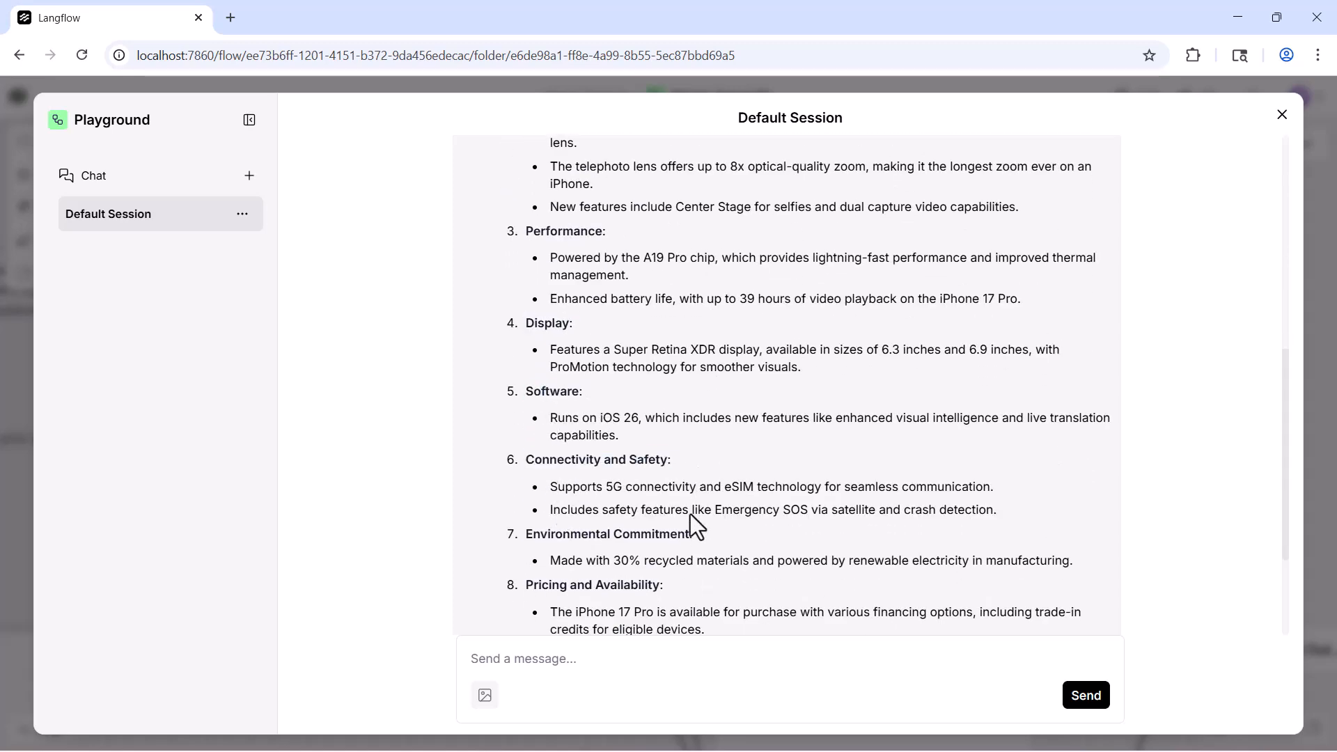
{"action": "scroll", "coordinate": [689, 530], "scroll_direction": "down", "scroll_amount": 3}
{"action": "scroll", "coordinate": [547, 360], "scroll_direction": "up", "scroll_amount": 1}
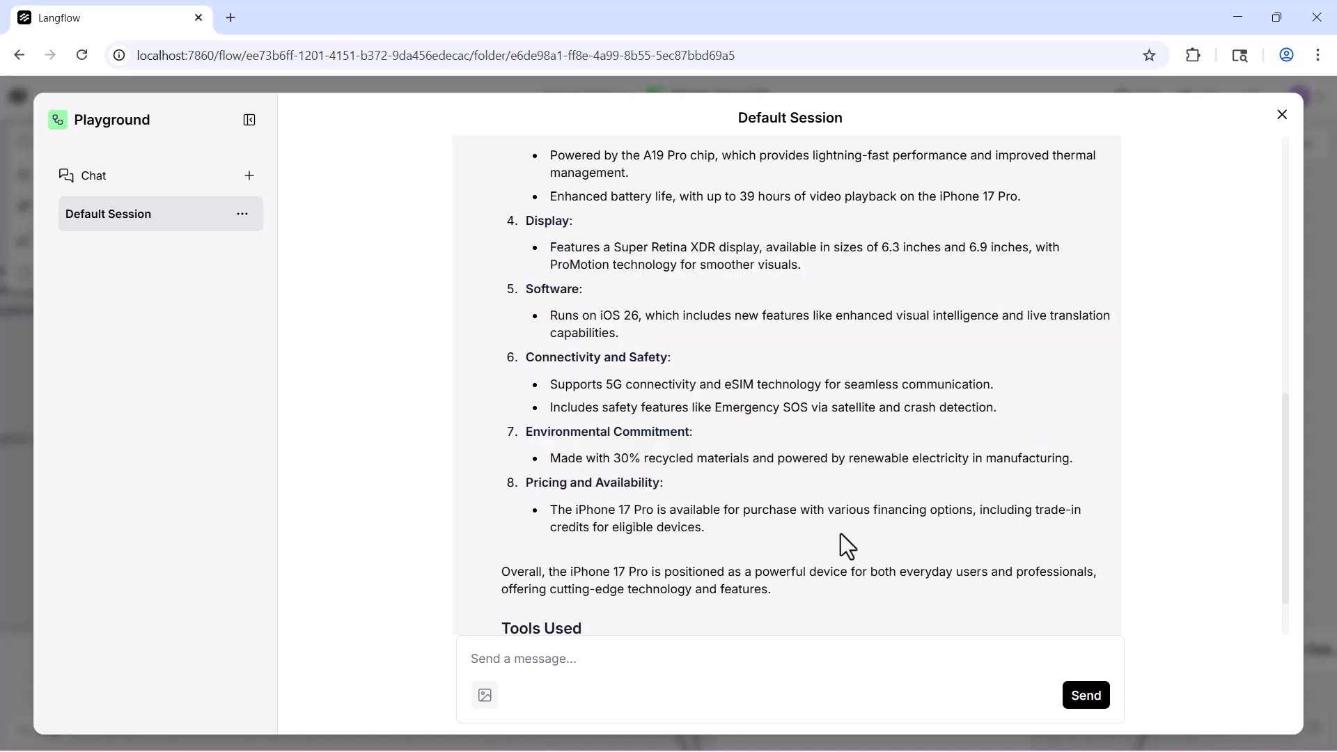
{"action": "scroll", "coordinate": [841, 535], "scroll_direction": "down", "scroll_amount": 1}
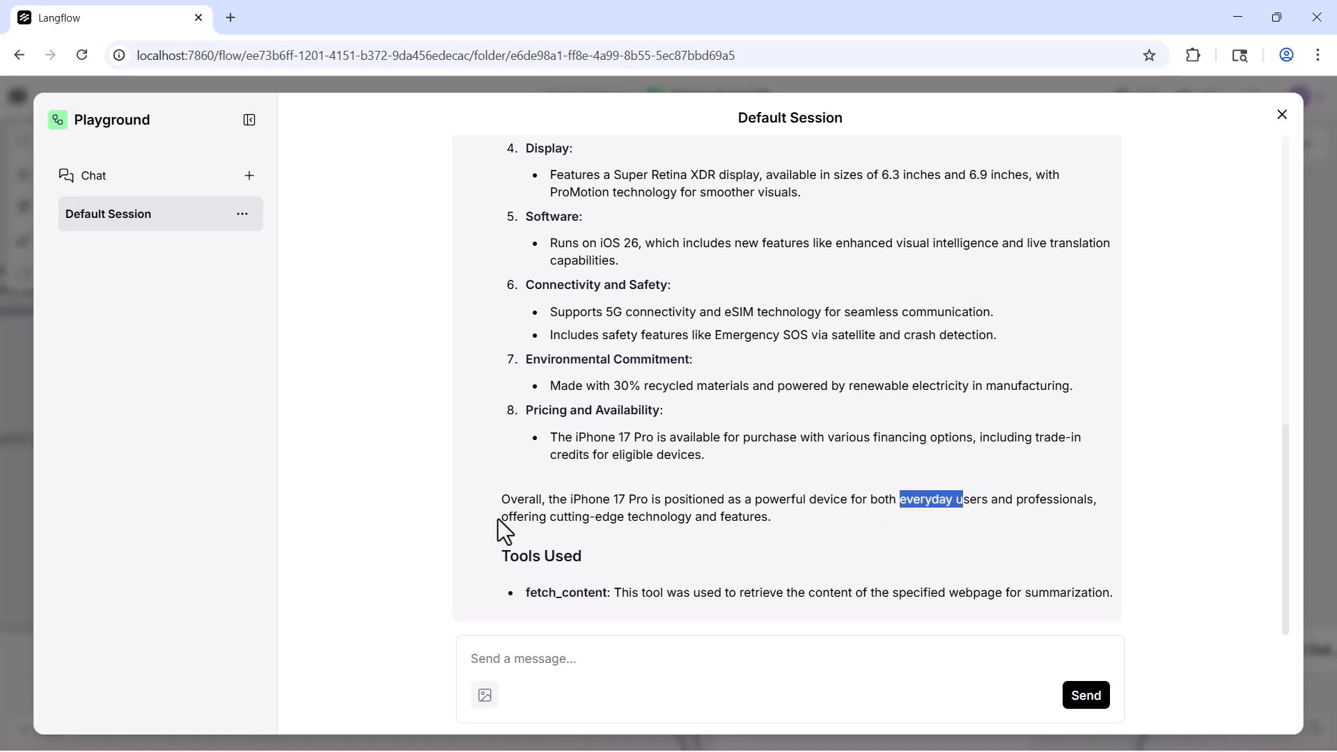
{"action": "left_click_drag", "start_coordinate": [501, 518], "coordinate": [772, 518]}
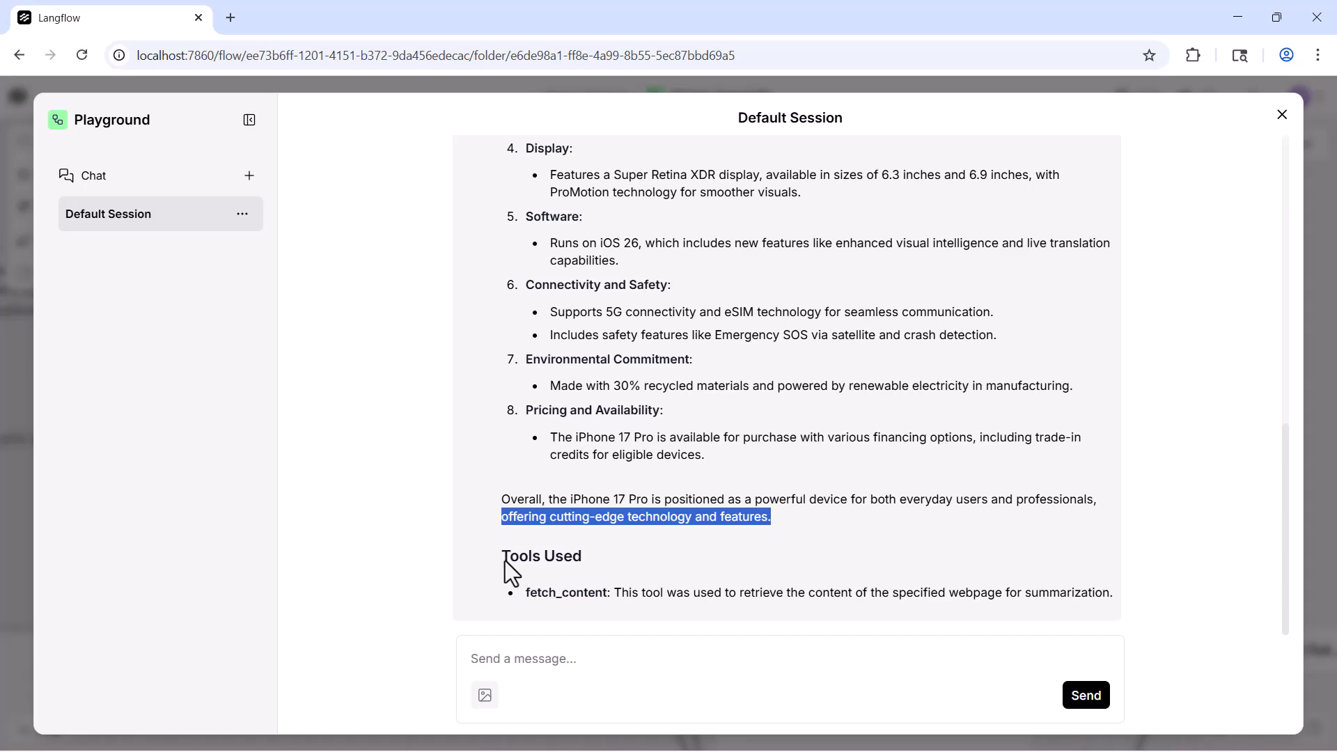
Compare the prompt's request to mention the tools with the Tools Used section ending the reply, highlighting both passages.
{"action": "scroll", "coordinate": [803, 314], "scroll_direction": "up", "scroll_amount": 15}
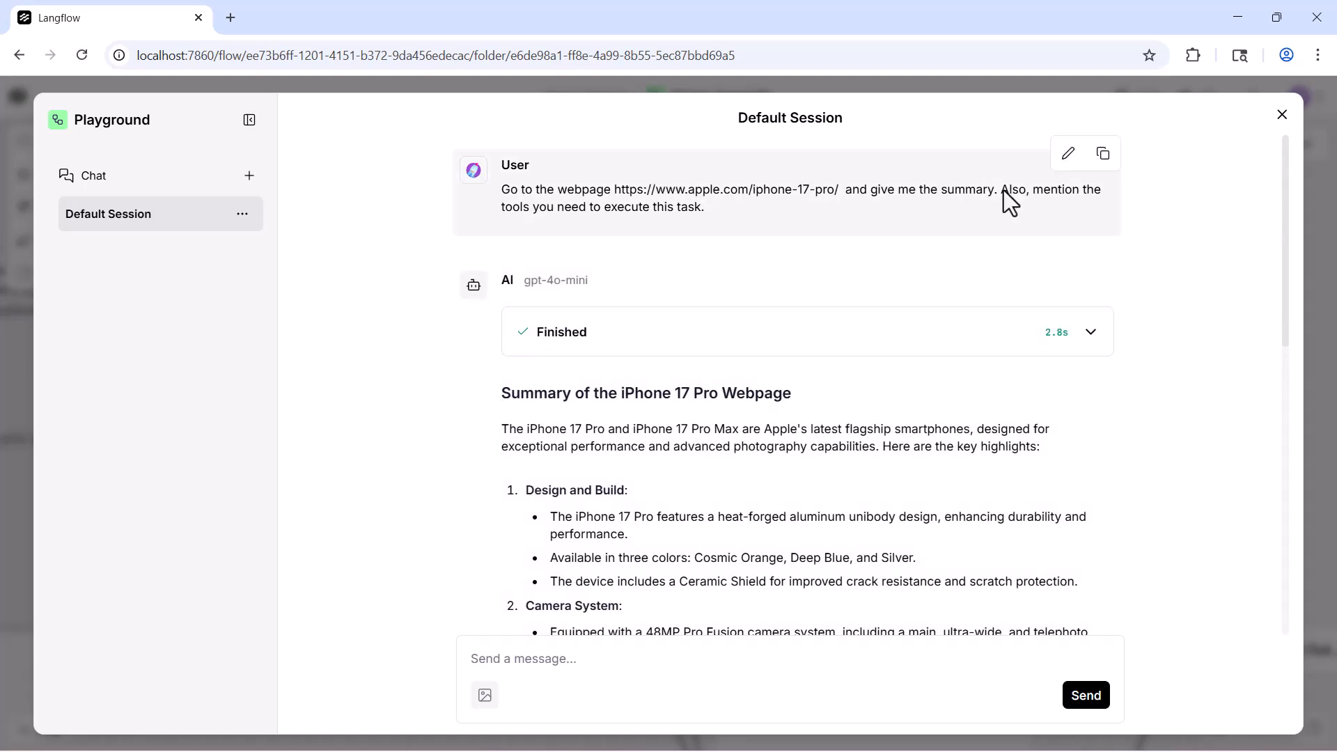
{"action": "left_click_drag", "start_coordinate": [1035, 195], "coordinate": [1039, 225]}
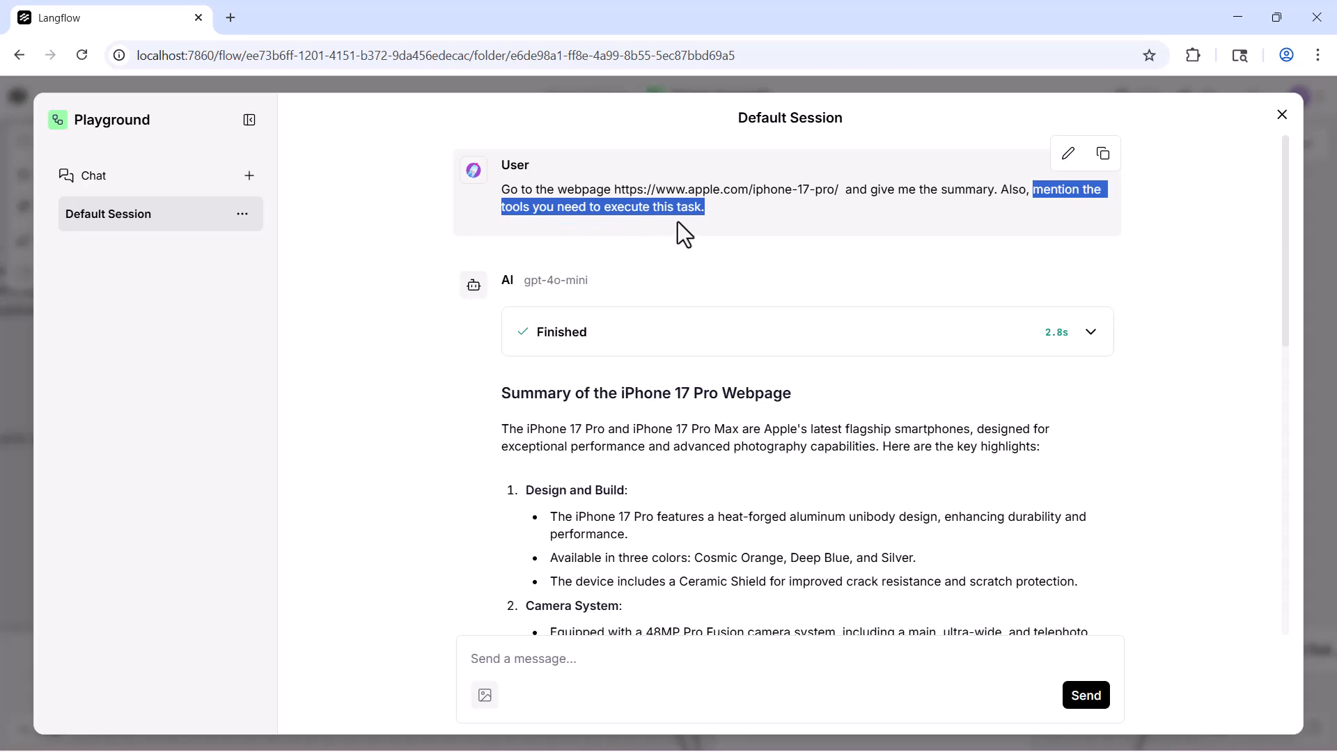
{"action": "scroll", "coordinate": [722, 530], "scroll_direction": "down", "scroll_amount": 15}
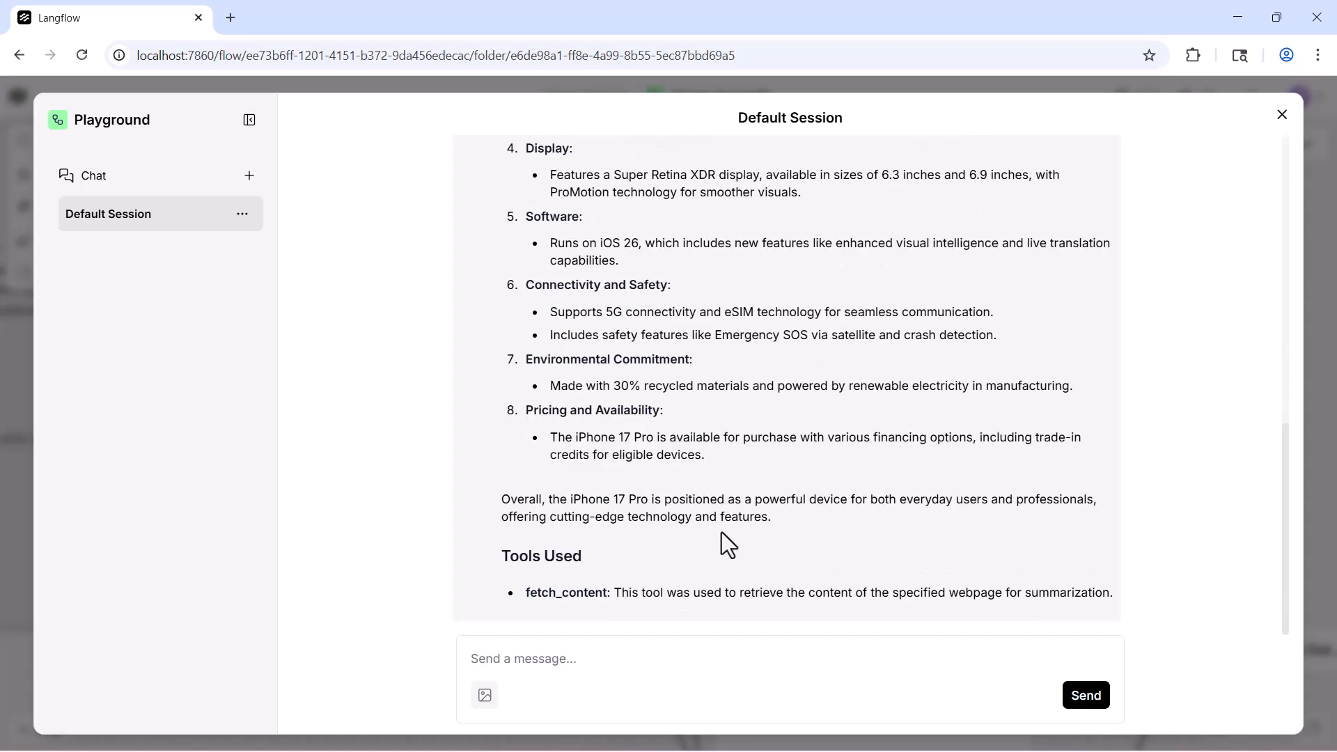
{"action": "left_click_drag", "start_coordinate": [523, 593], "coordinate": [754, 597]}
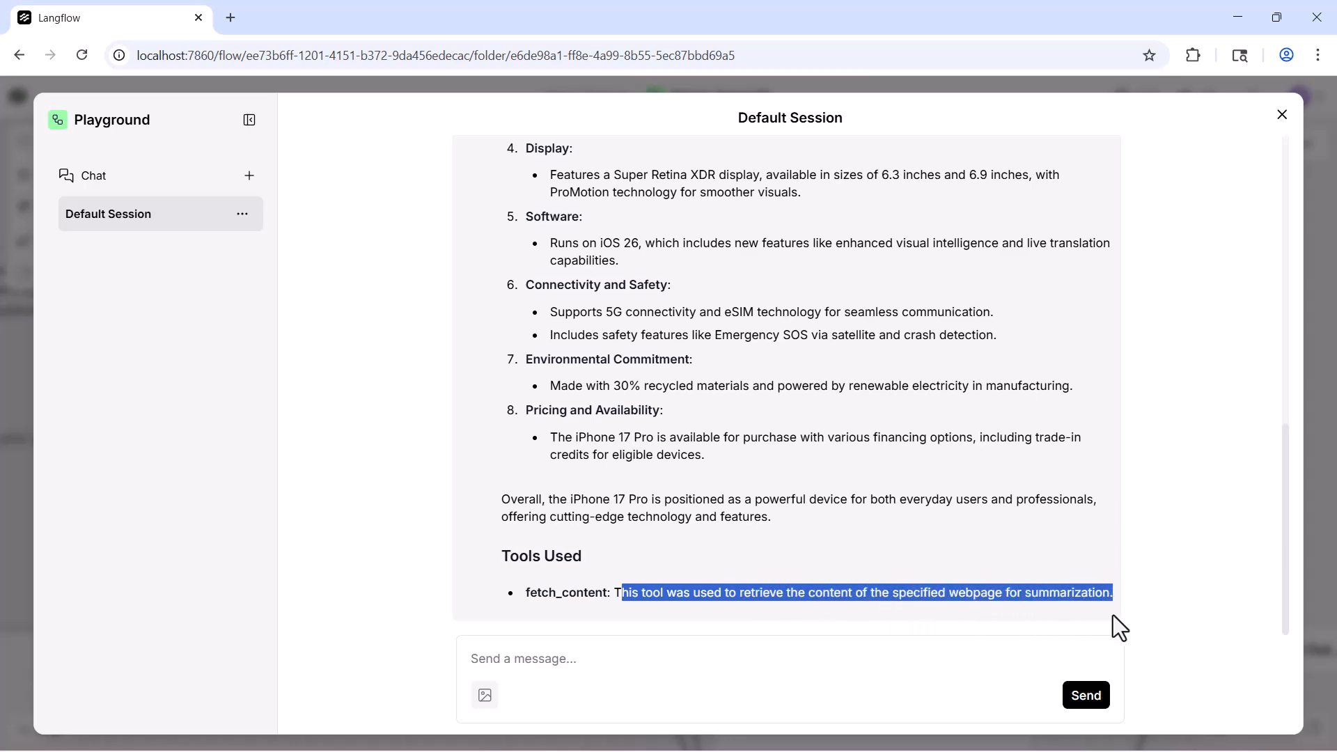
Check the prompt's requests for a webpage summary and the tools against the reply and its Tools Used section, and close the Playground.
{"action": "scroll", "coordinate": [759, 574], "scroll_direction": "up", "scroll_amount": 15}
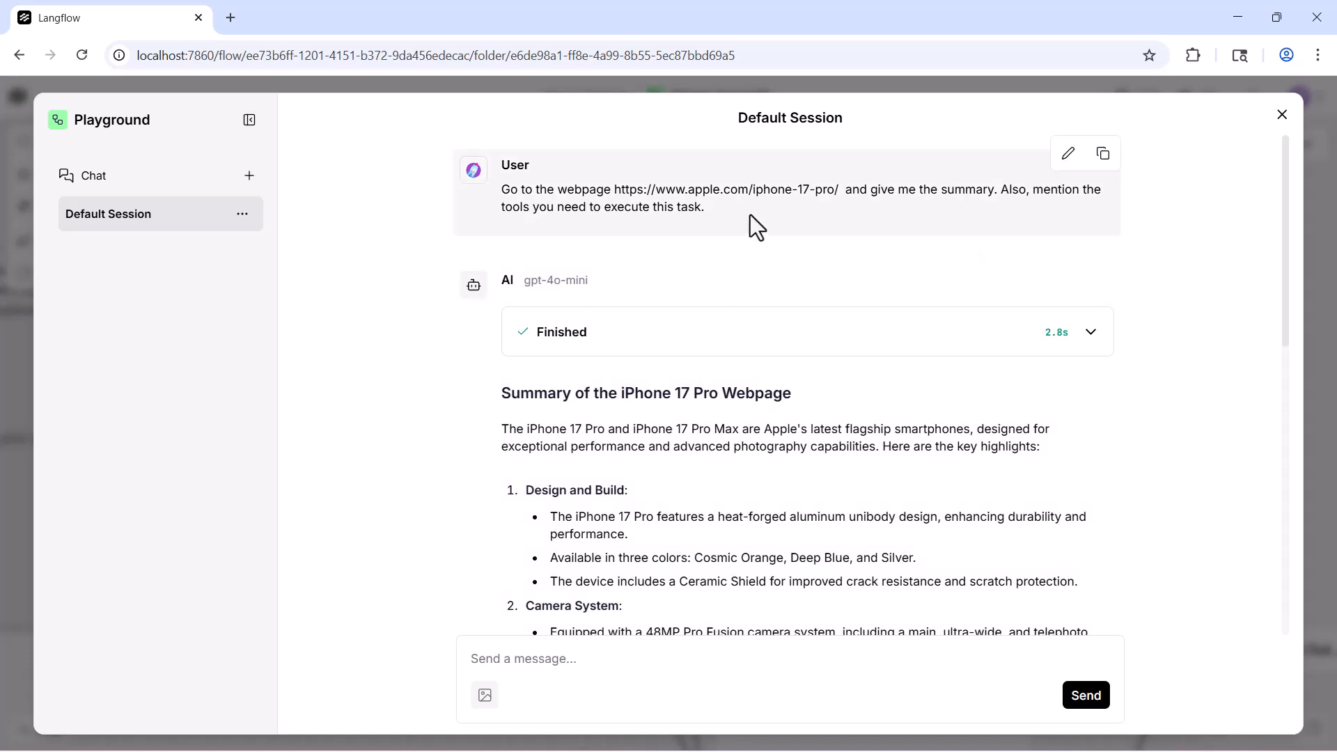
{"action": "left_click_drag", "start_coordinate": [618, 193], "coordinate": [994, 193]}
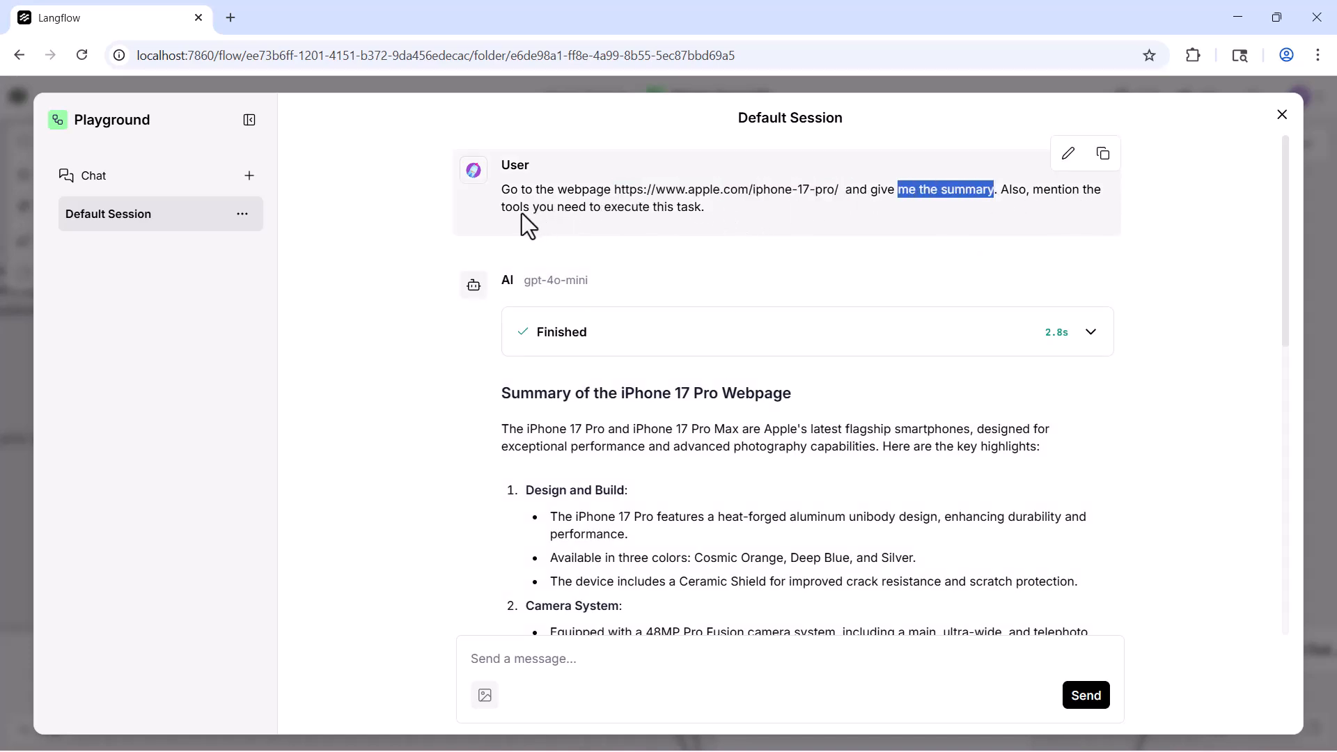
{"action": "left_click_drag", "start_coordinate": [514, 210], "coordinate": [706, 209]}
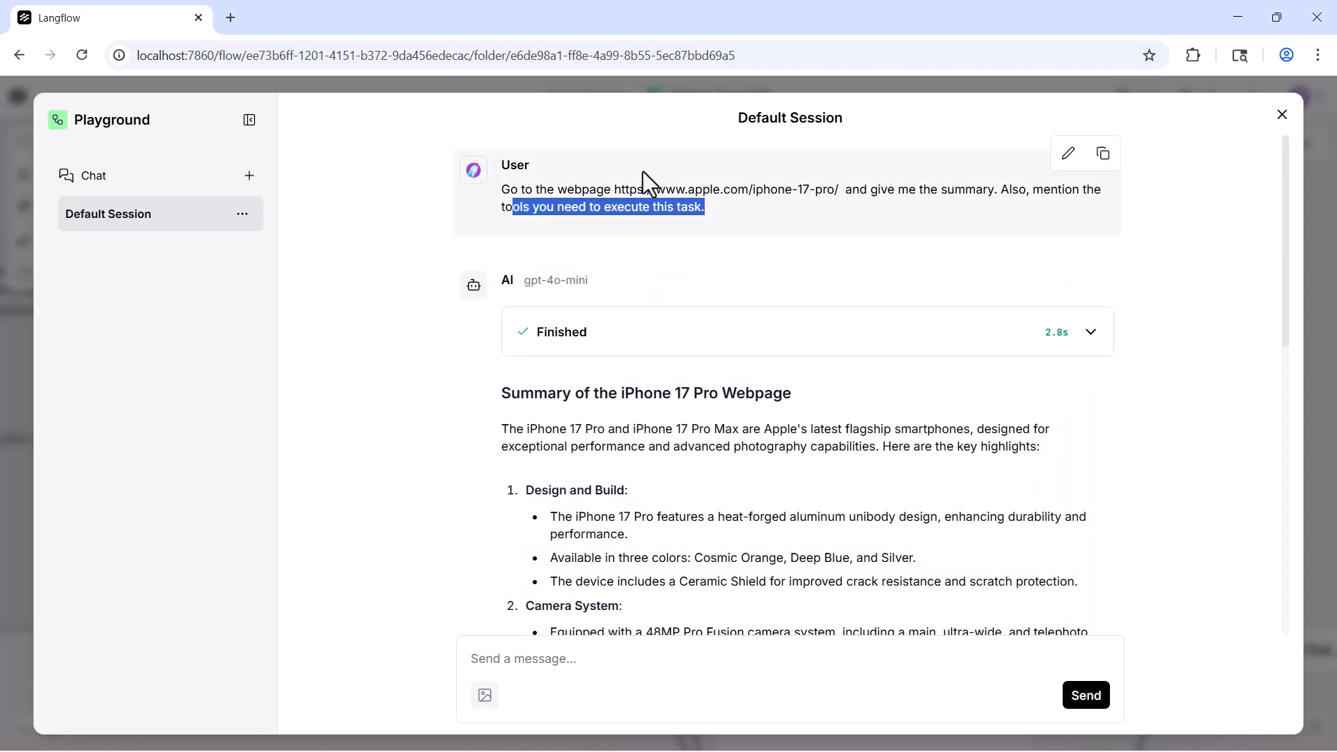
{"action": "scroll", "coordinate": [913, 578], "scroll_direction": "down", "scroll_amount": 8}
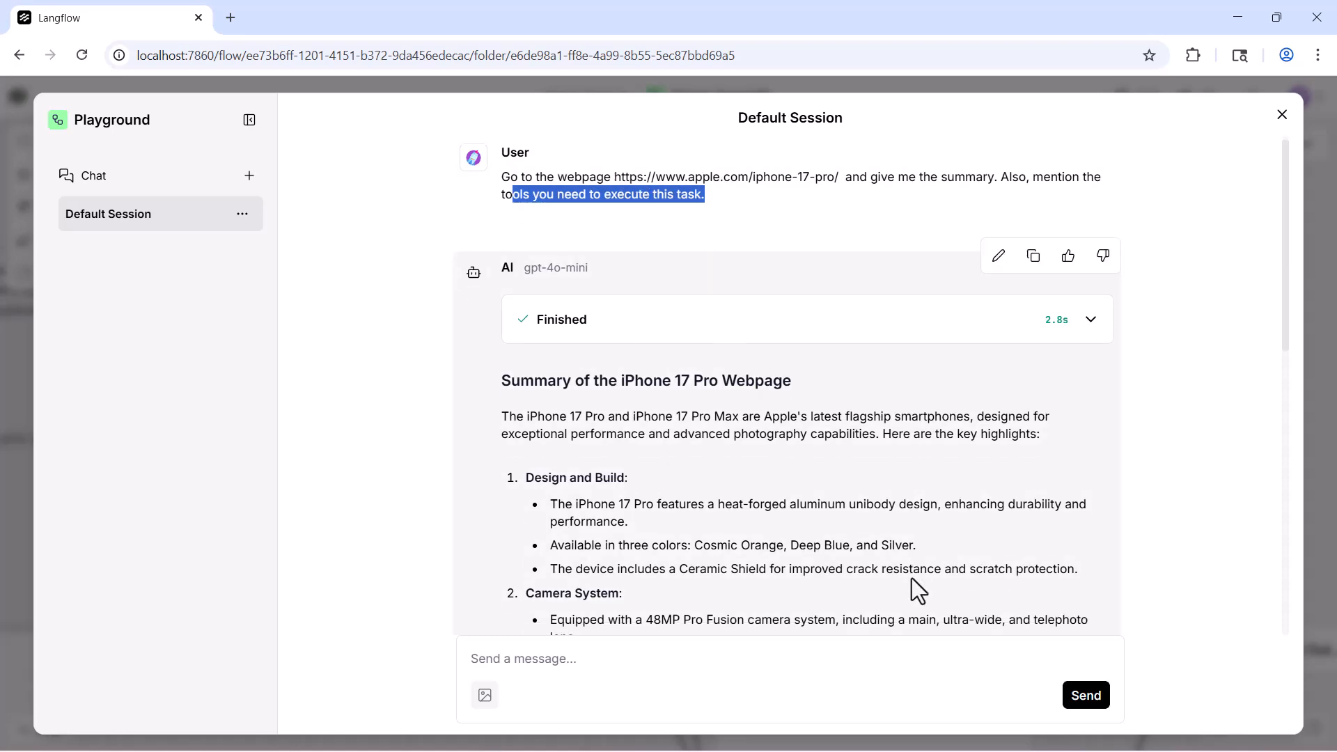
{"action": "scroll", "coordinate": [913, 579], "scroll_direction": "down", "scroll_amount": 2}
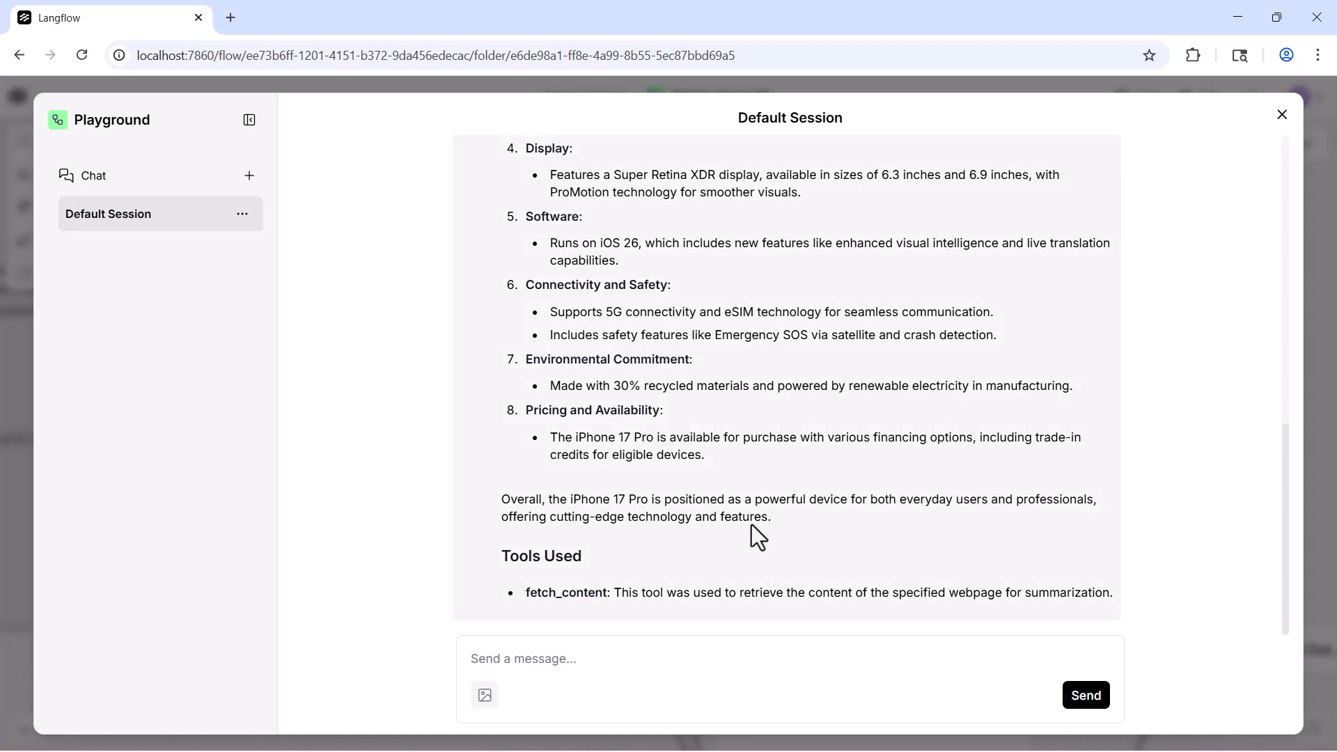
{"action": "scroll", "coordinate": [760, 488], "scroll_direction": "up", "scroll_amount": 10}
{"action": "left_click_drag", "start_coordinate": [512, 206], "coordinate": [661, 268]}
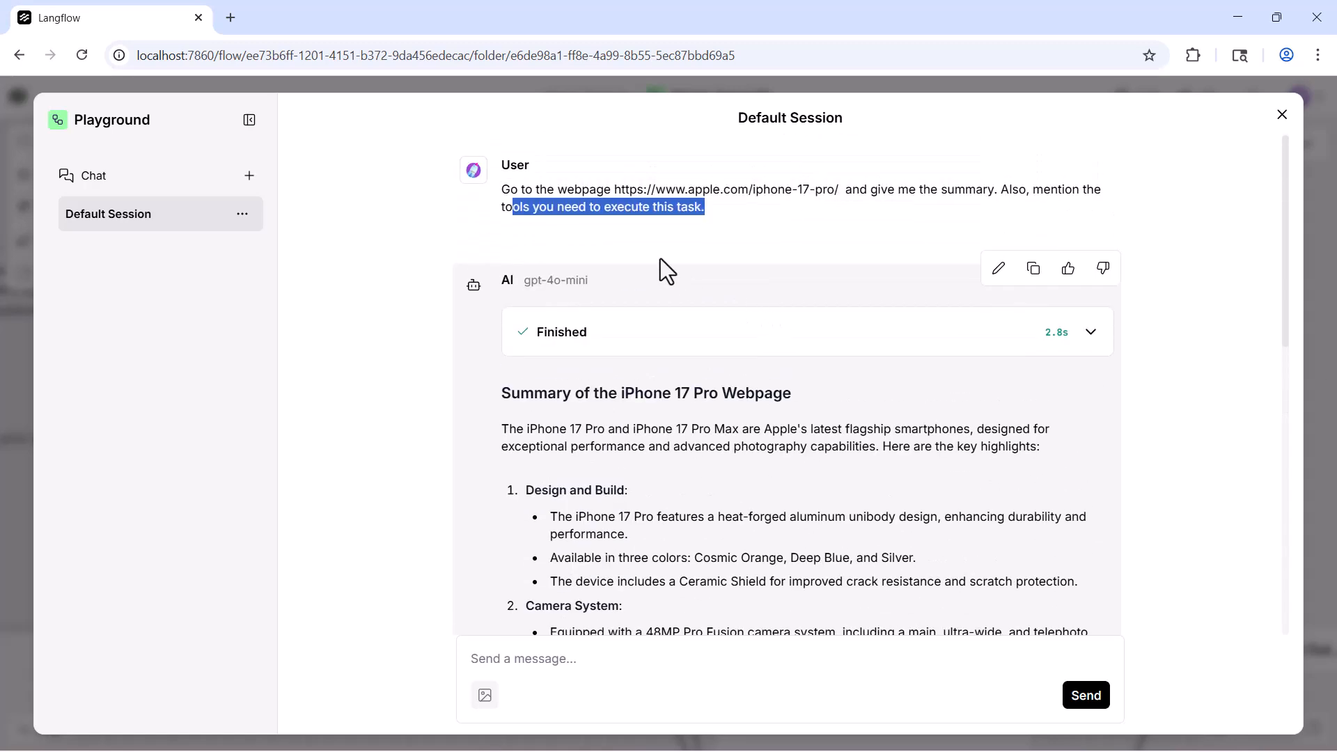
{"action": "scroll", "coordinate": [827, 512], "scroll_direction": "down", "scroll_amount": 10}
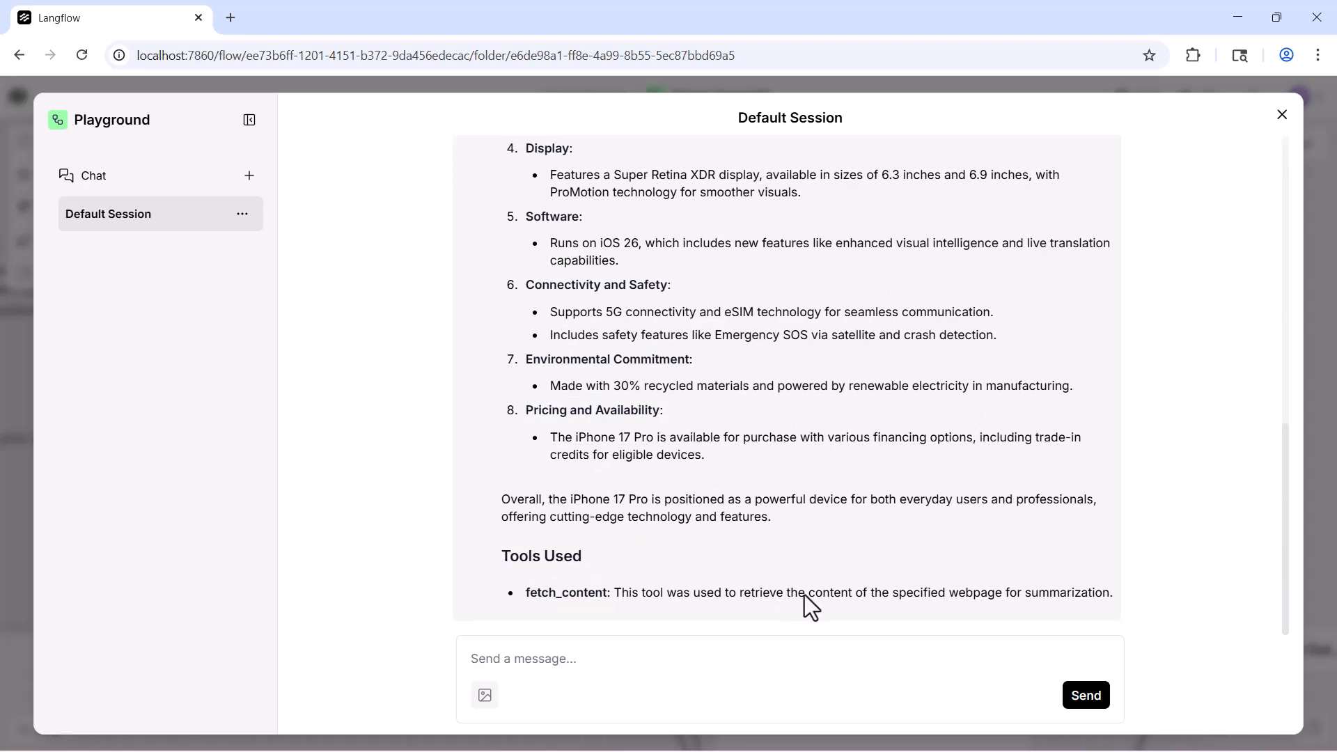
{"action": "left_click", "coordinate": [1280, 118]}
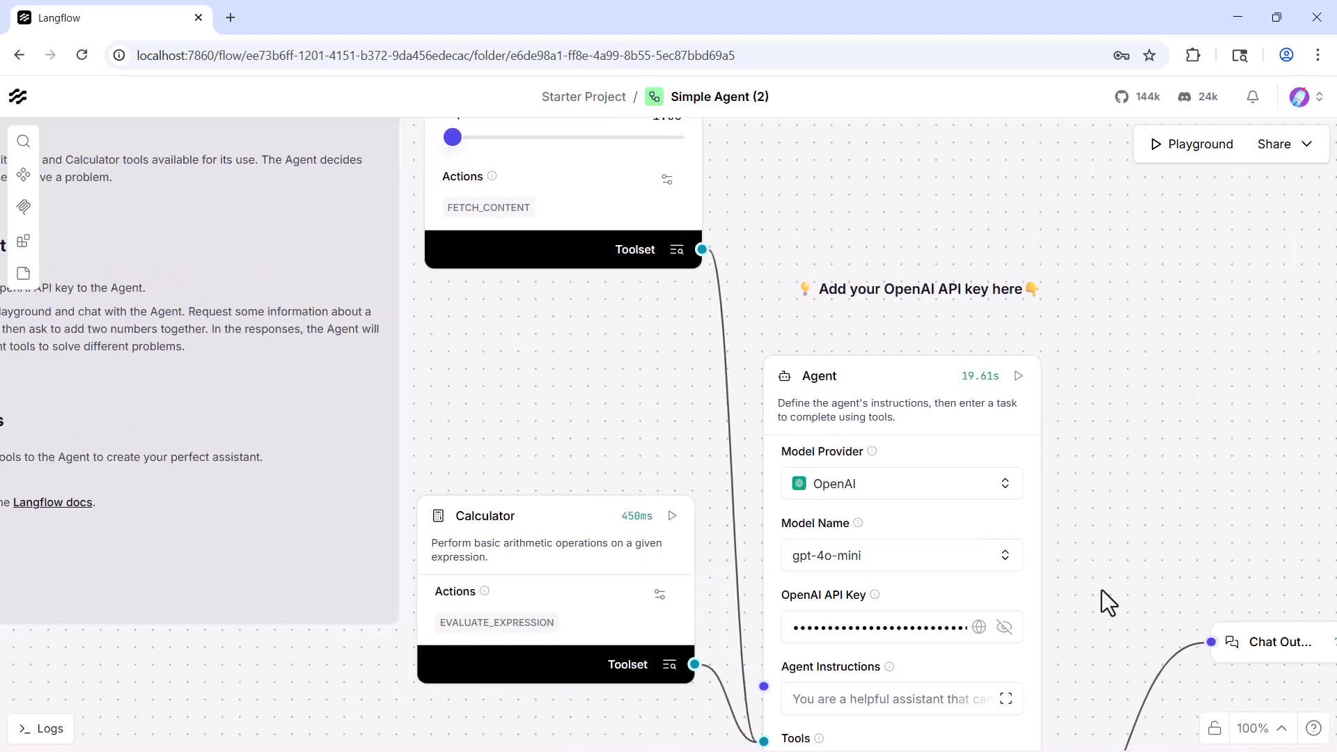
Review the Simple Agent flow's components and connections, from the URL and Calculator tools and Chat Input through the Agent to Chat Output.
{"action": "scroll", "coordinate": [1107, 544], "scroll_direction": "down", "scroll_amount": 1}
{"action": "left_click_drag", "start_coordinate": [1167, 489], "coordinate": [1111, 365]}
{"action": "scroll", "coordinate": [1111, 370], "scroll_direction": "up", "scroll_amount": 2}
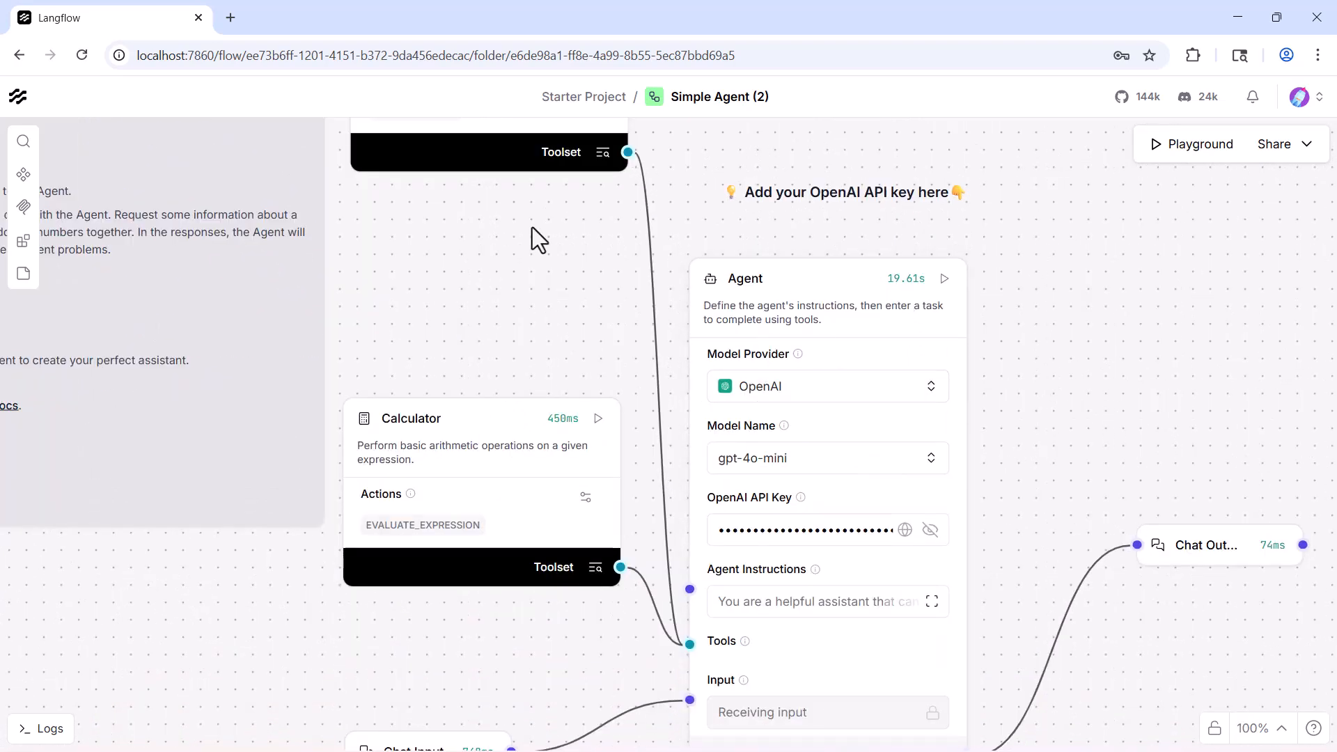
{"action": "left_click_drag", "start_coordinate": [532, 227], "coordinate": [548, 378]}
{"action": "left_click_drag", "start_coordinate": [778, 143], "coordinate": [776, 296]}
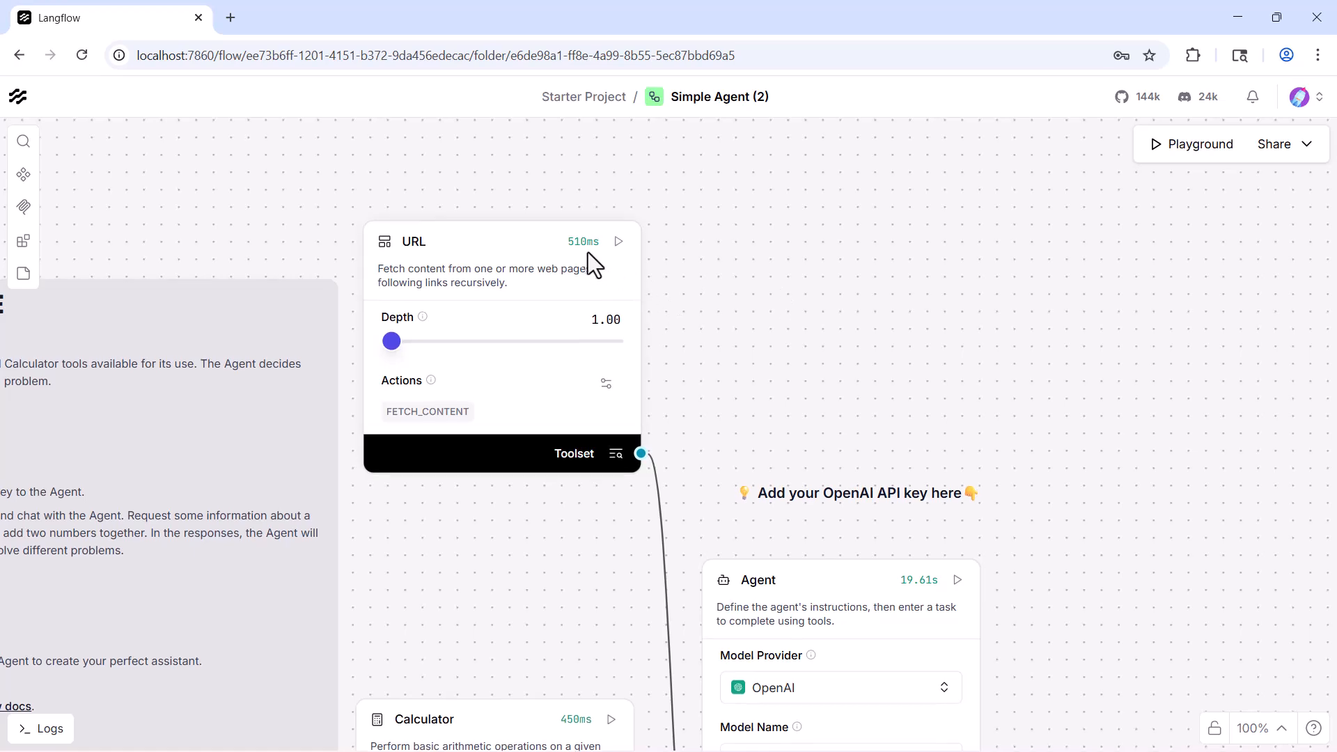
{"action": "scroll", "coordinate": [810, 308], "scroll_direction": "down", "scroll_amount": 5}
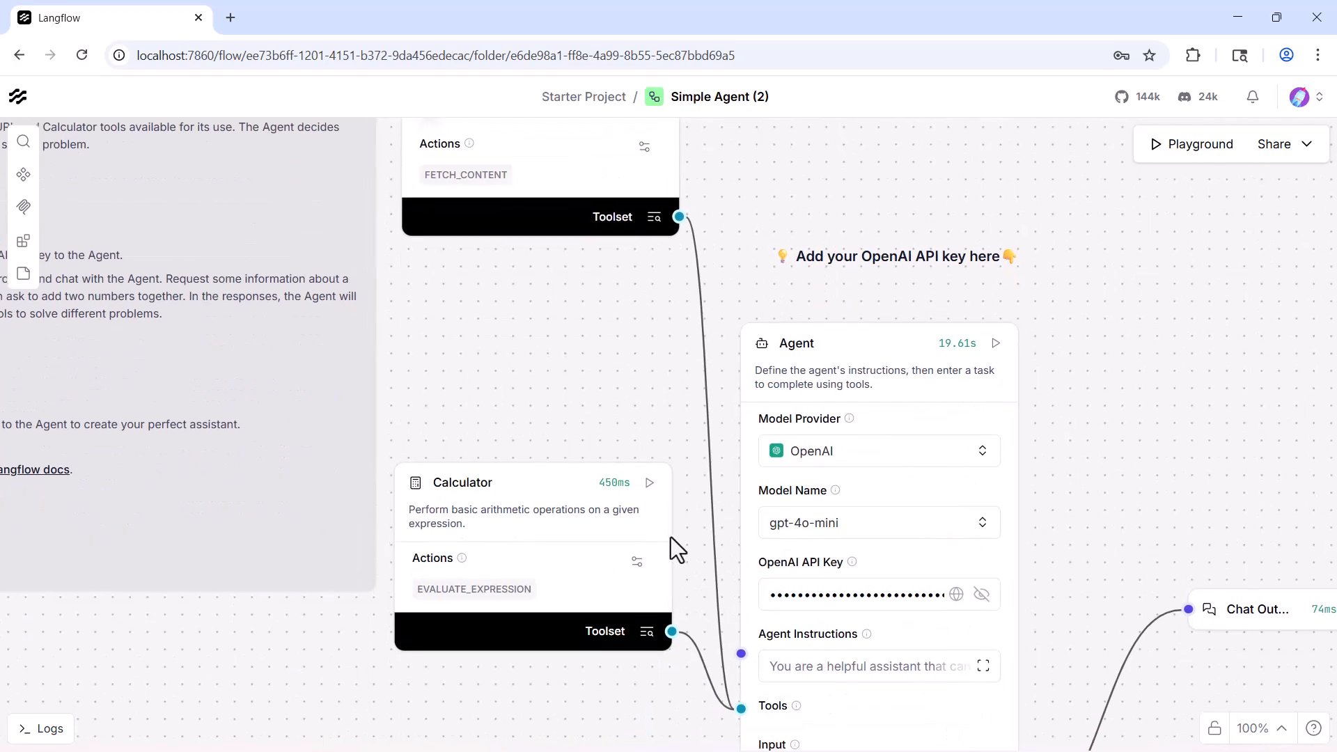
{"action": "scroll", "coordinate": [1097, 490], "scroll_direction": "down", "scroll_amount": 7}
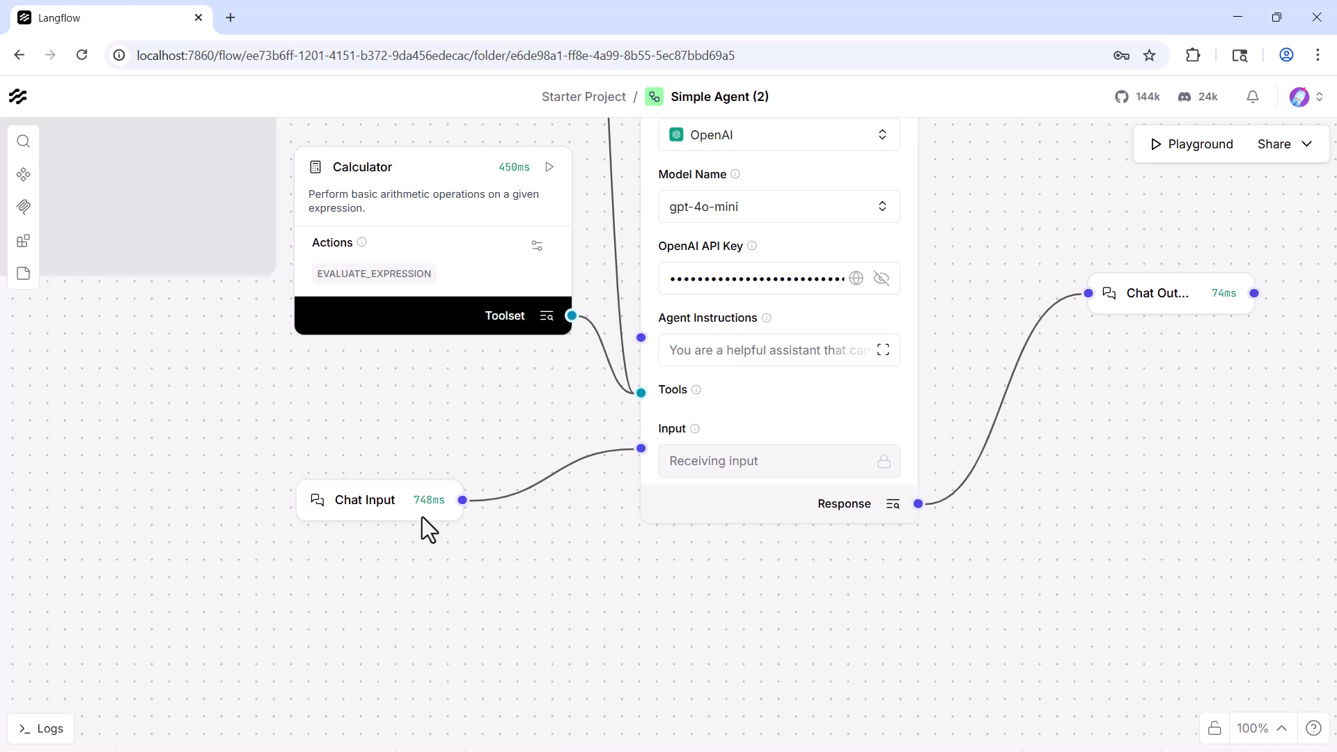
{"action": "scroll", "coordinate": [602, 591], "scroll_direction": "up", "scroll_amount": 2}
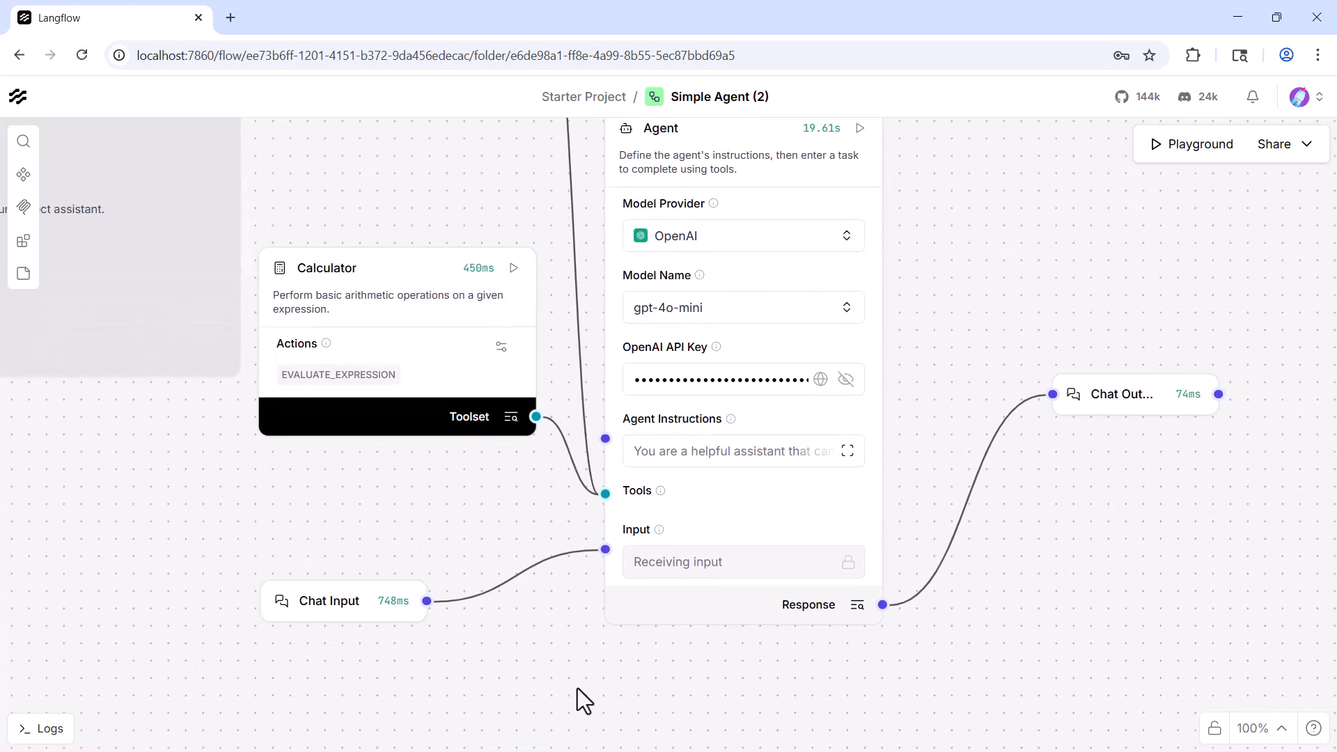
{"action": "scroll", "coordinate": [944, 285], "scroll_direction": "up", "scroll_amount": 2}
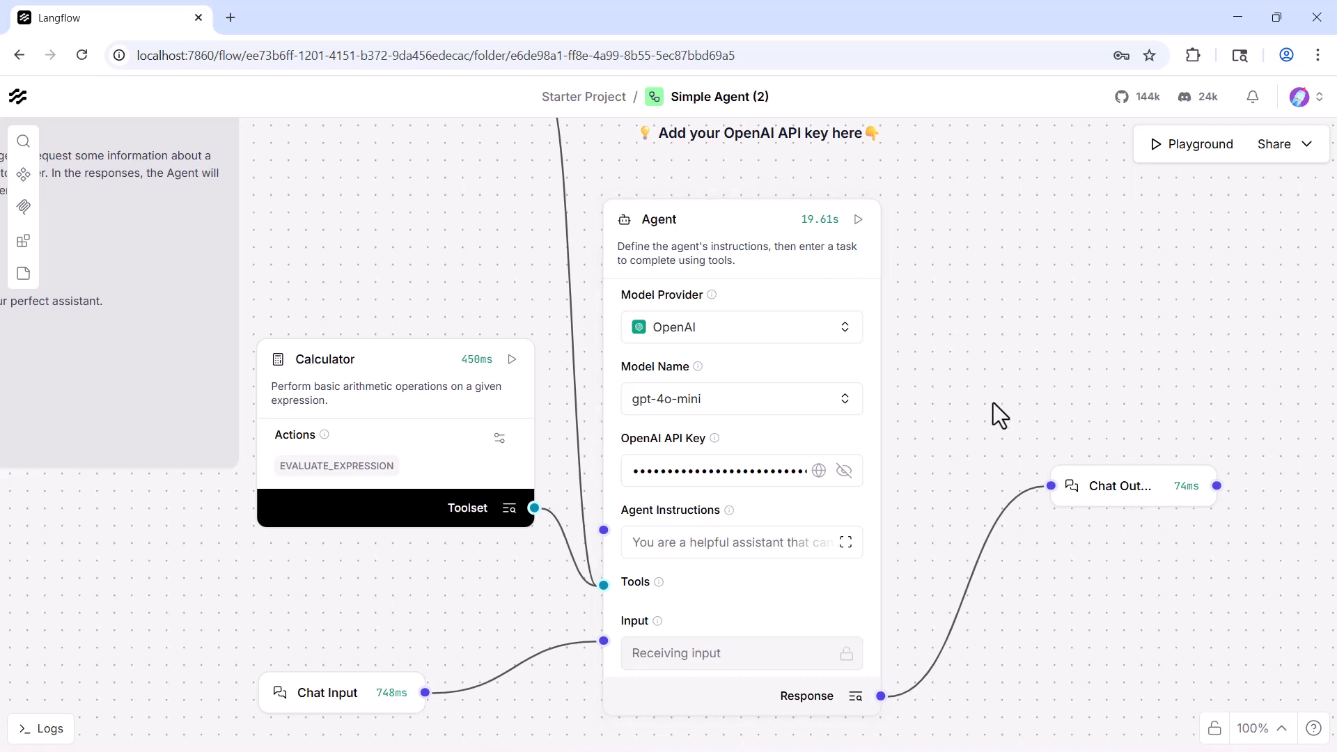
{"action": "scroll", "coordinate": [994, 403], "scroll_direction": "down", "scroll_amount": 1}
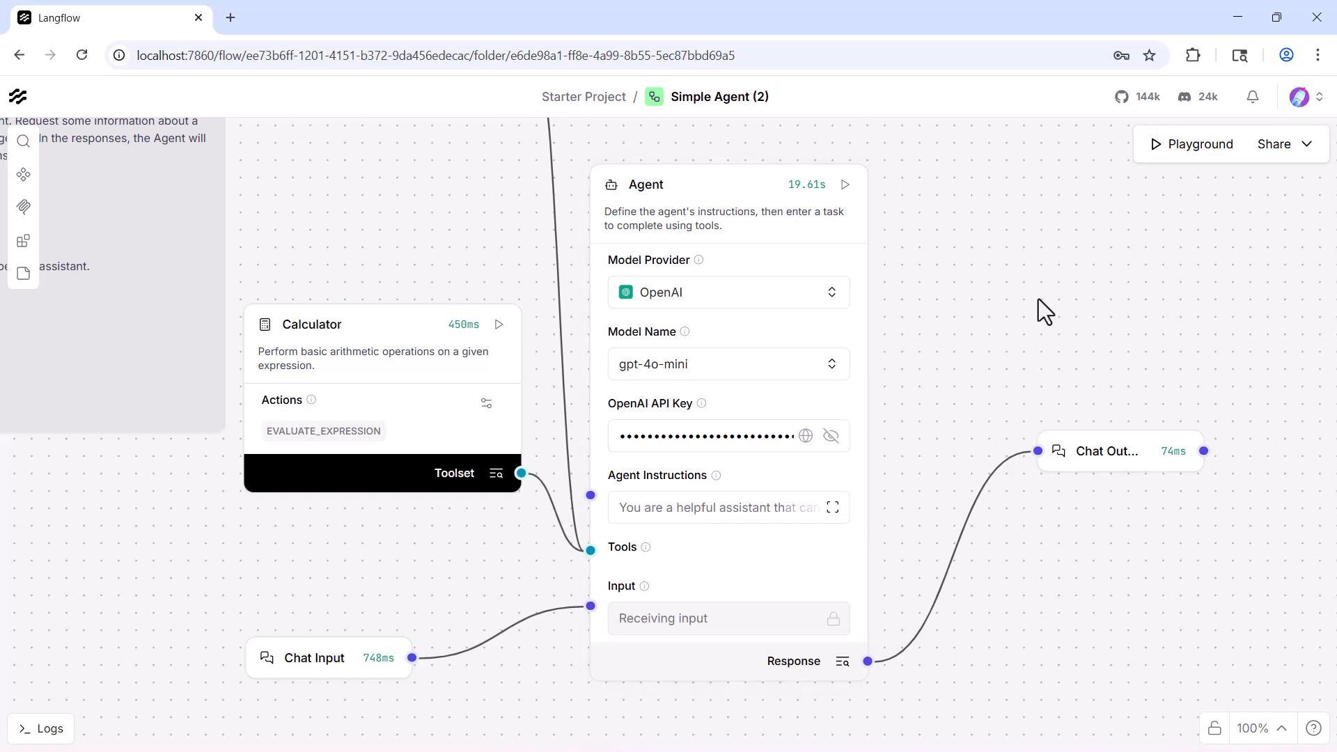
Examine how the URL tool's FETCH_CONTENT action and the Calculator's EVALUATE_EXPRESSION action are made available to the Agent.
{"action": "left_click_drag", "start_coordinate": [990, 308], "coordinate": [1038, 359]}
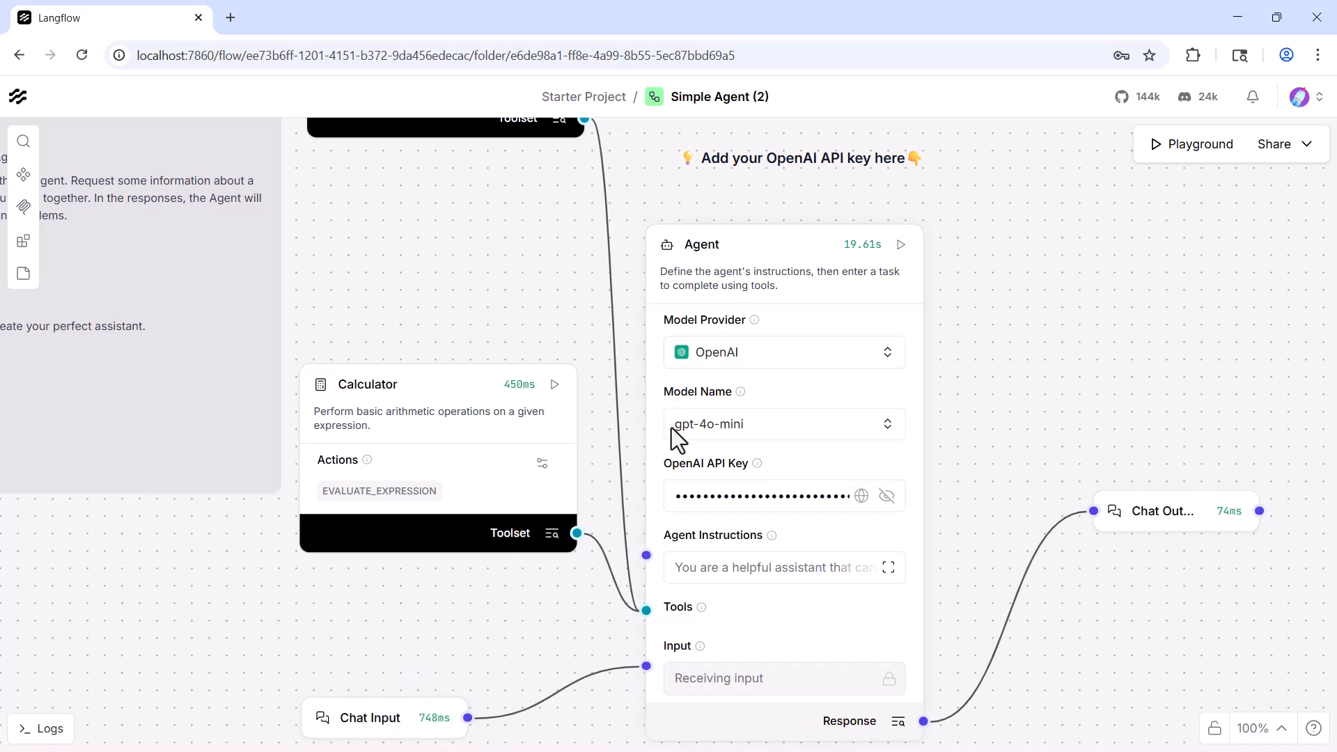
{"action": "left_click_drag", "start_coordinate": [539, 260], "coordinate": [622, 479]}
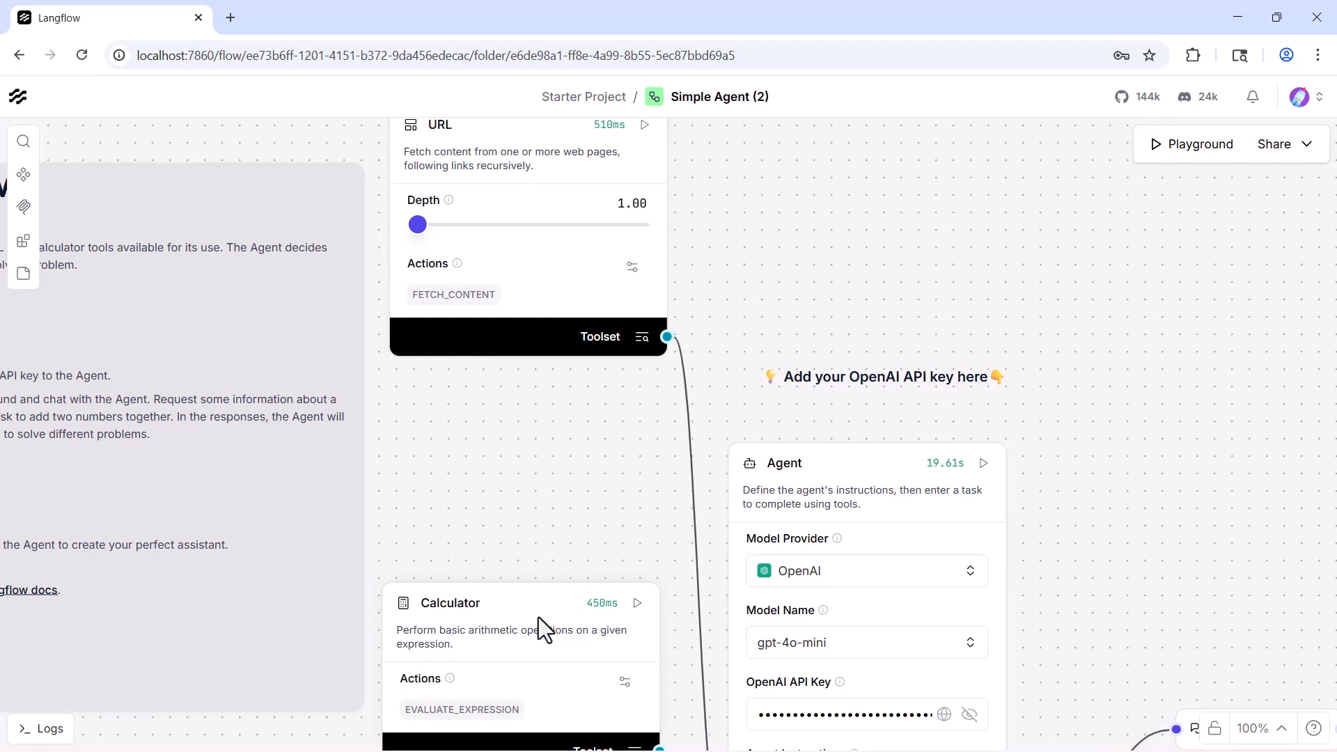
{"action": "scroll", "coordinate": [596, 297], "scroll_direction": "down", "scroll_amount": 3}
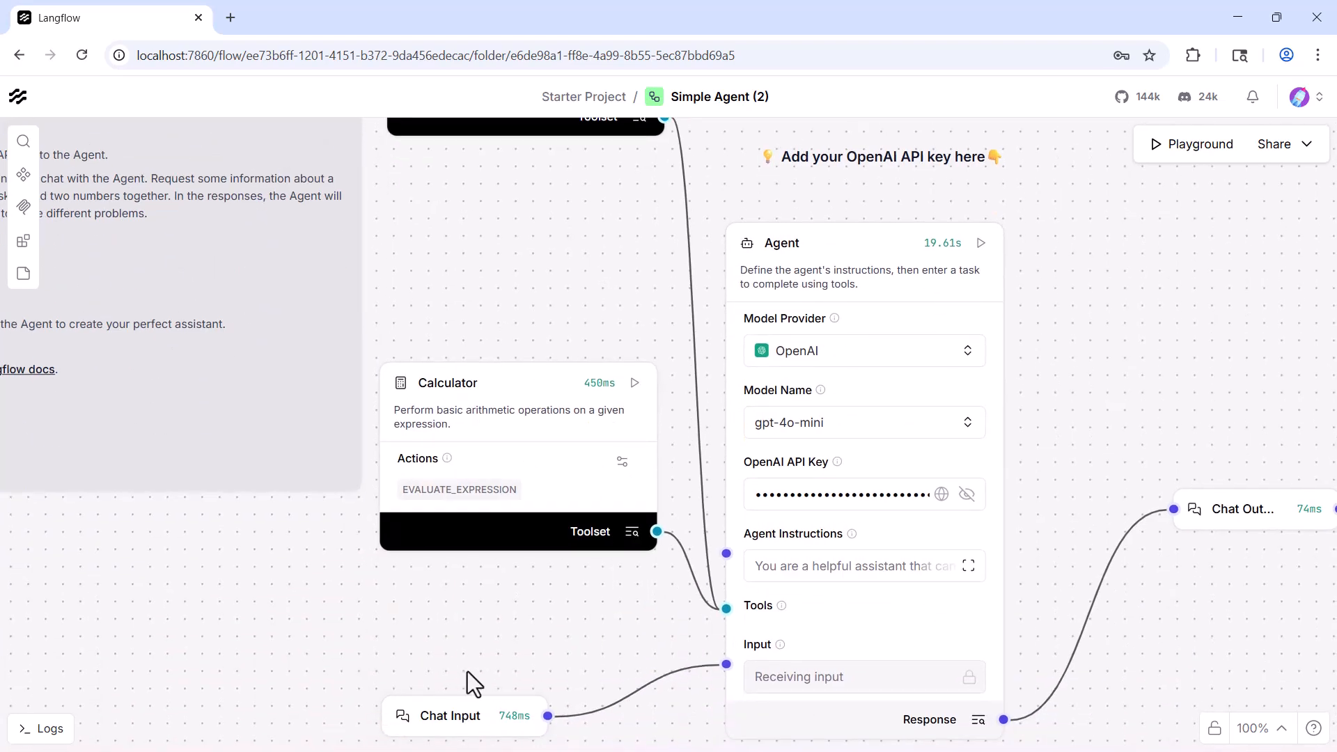
{"action": "scroll", "coordinate": [578, 363], "scroll_direction": "up", "scroll_amount": 2}
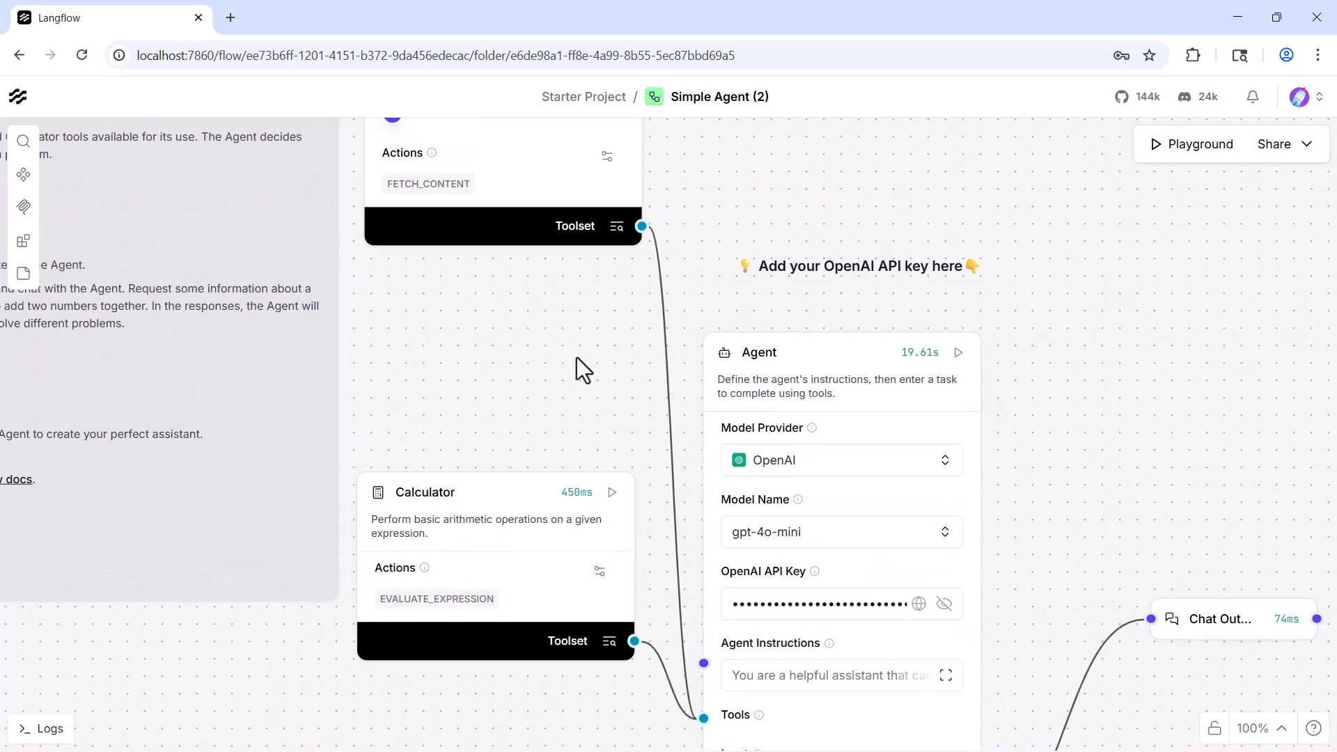
{"action": "scroll", "coordinate": [540, 388], "scroll_direction": "up", "scroll_amount": 1}
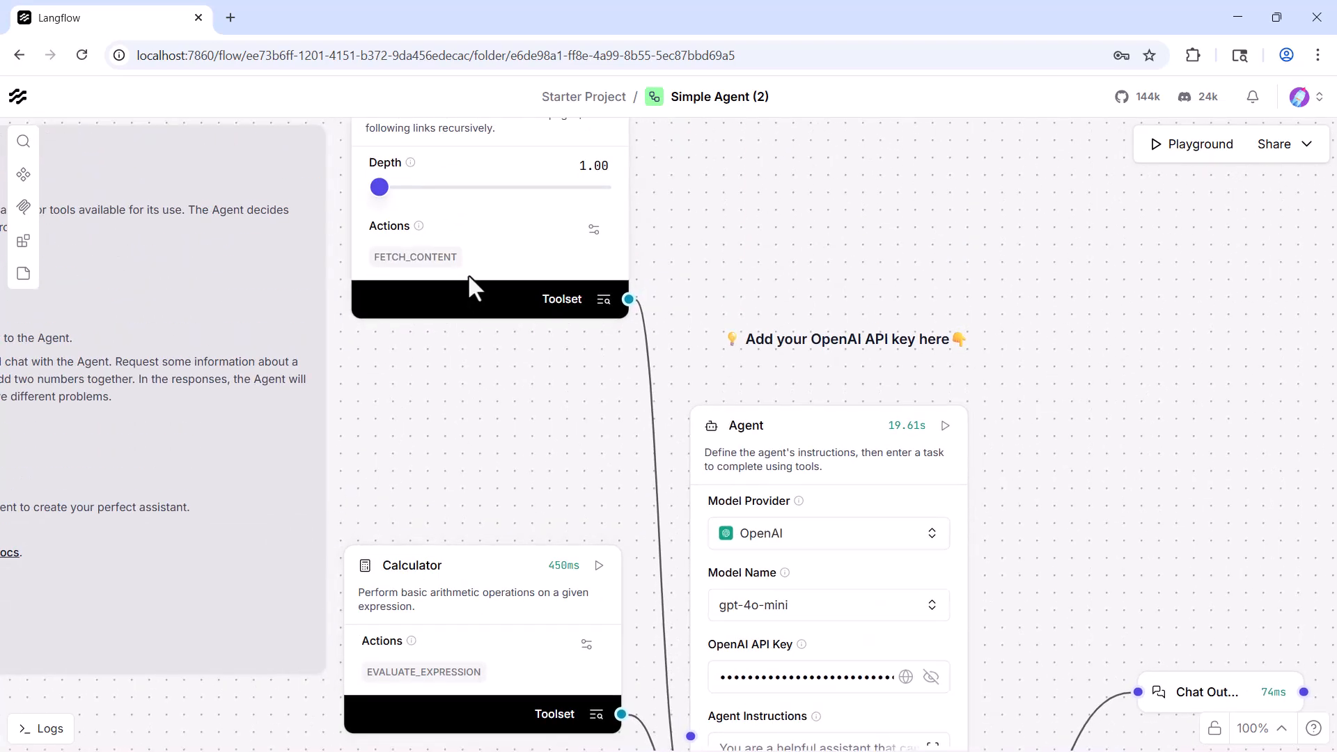
{"action": "scroll", "coordinate": [480, 507], "scroll_direction": "up", "scroll_amount": 1}
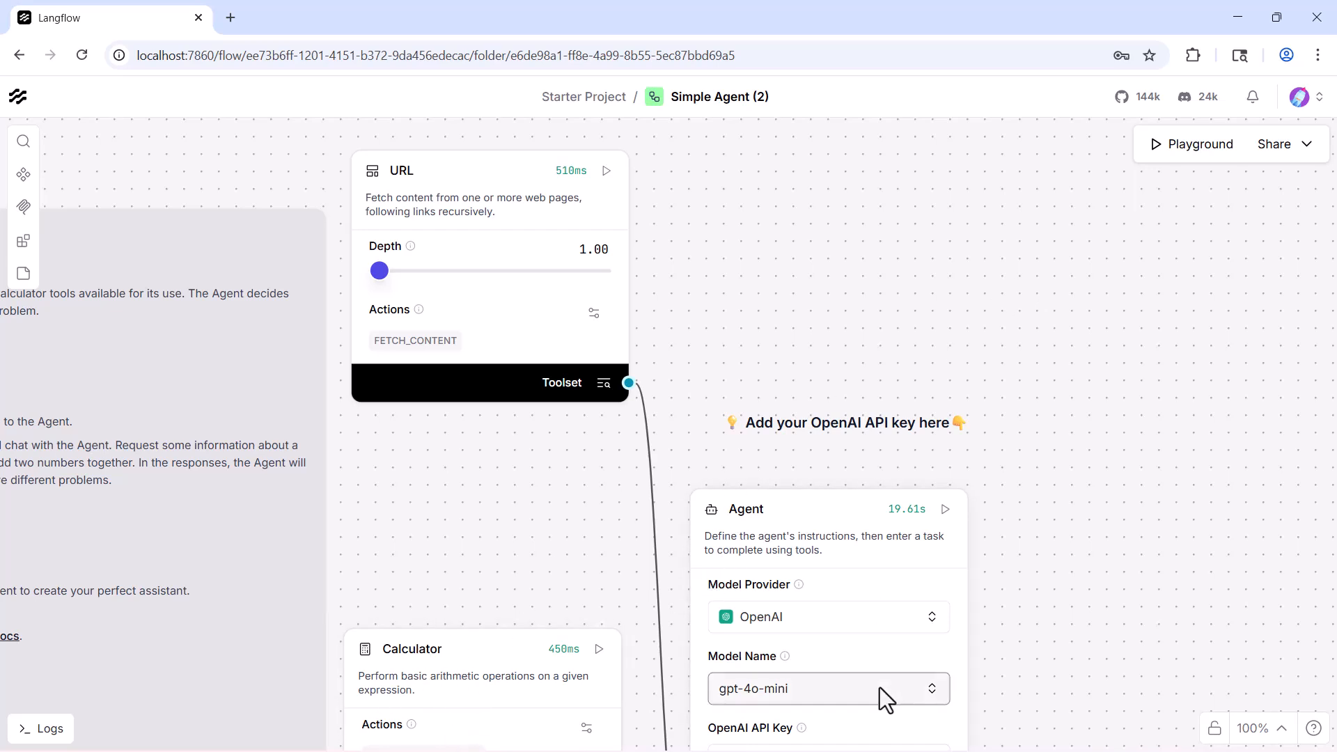
Send a Playground prompt asking how many apples you have from 100 after eating 2 and receiving 3 more, and which tool was used.
{"action": "left_click", "coordinate": [1184, 149]}
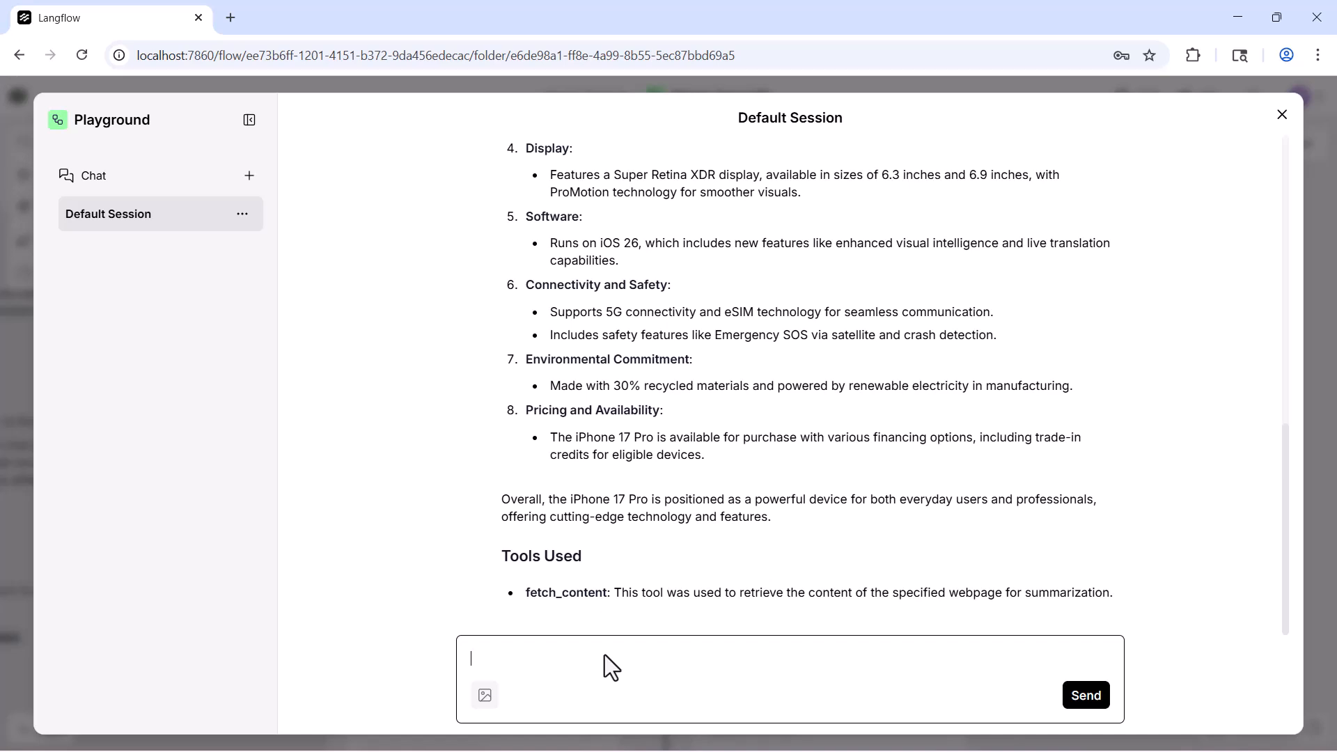
{"action": "type", "text": "You have 100 apples, you ate 2 apples and your friend gave you 3 more apples. How many apples do you have now? Please provide the tool that you used to perform this task."}
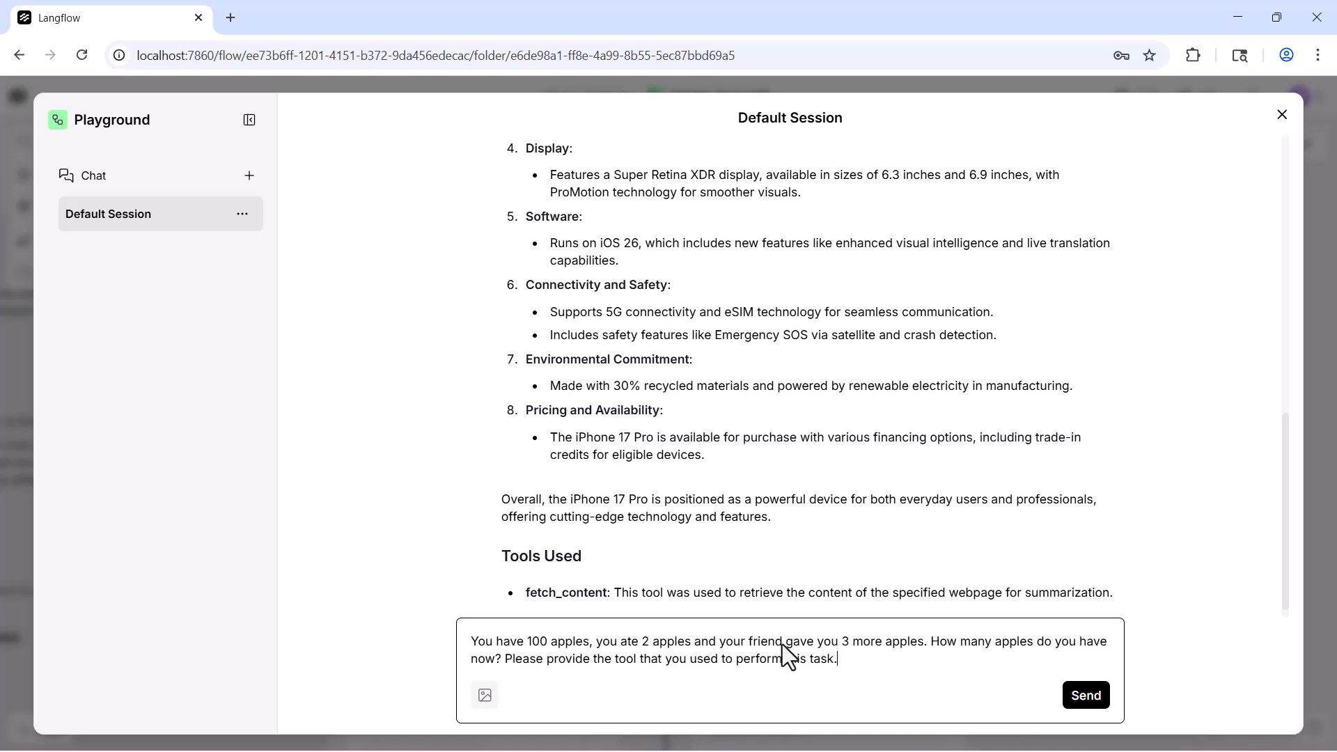
{"action": "left_click_drag", "start_coordinate": [840, 641], "coordinate": [939, 640]}
{"action": "left_click", "coordinate": [944, 670]}
{"action": "left_click_drag", "start_coordinate": [512, 660], "coordinate": [868, 654]}
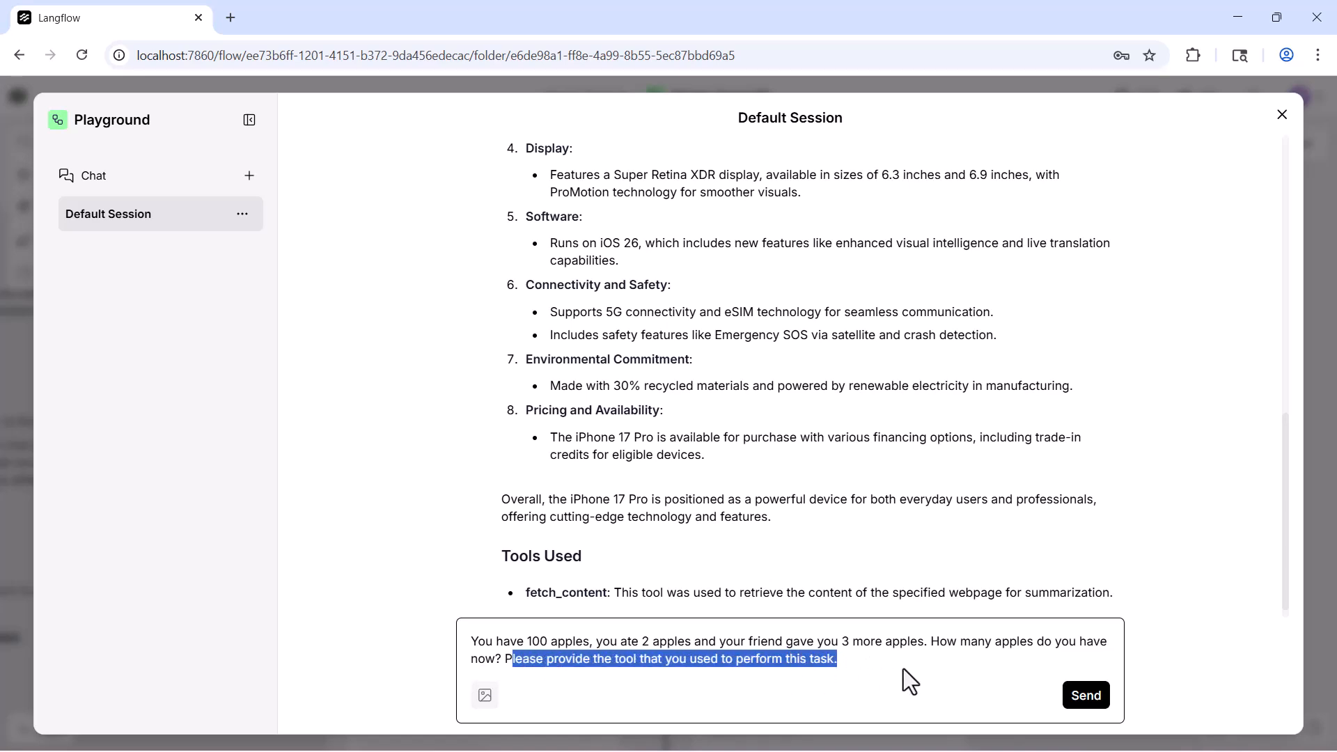
{"action": "left_click", "coordinate": [1086, 696]}
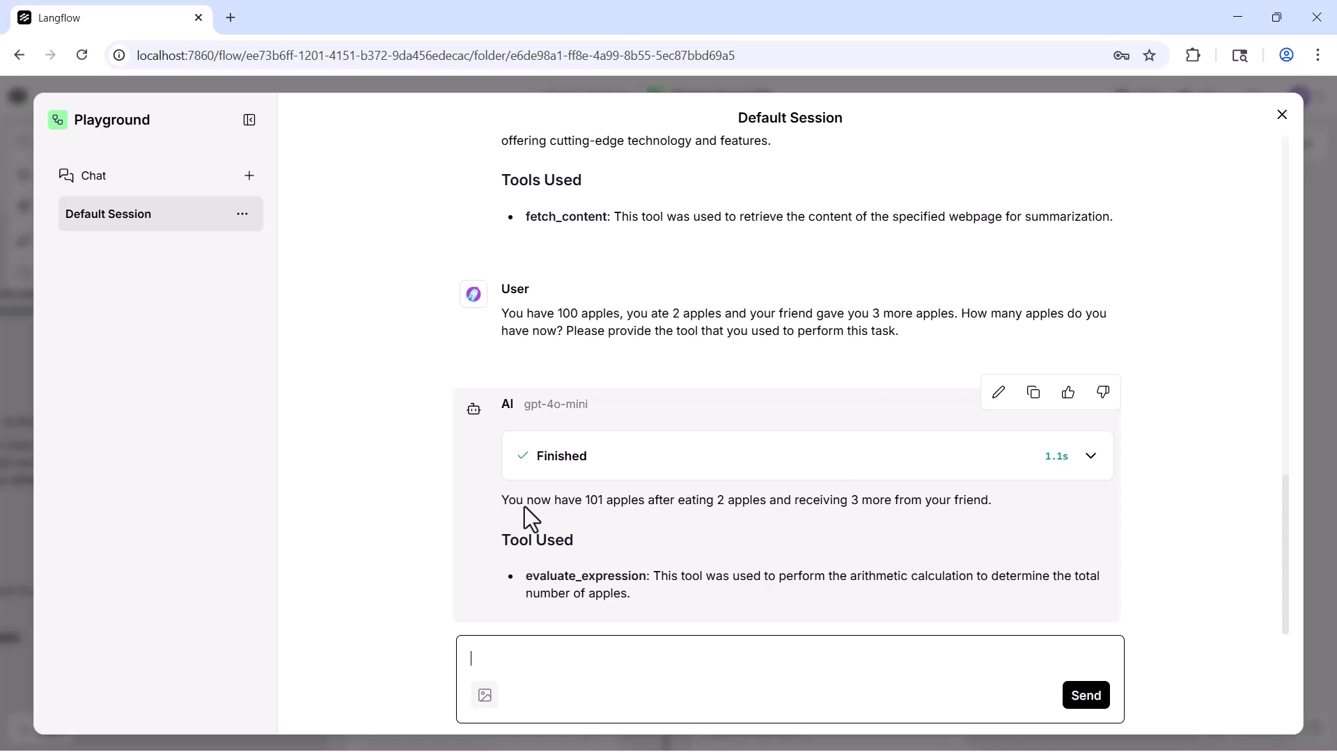
Check the agent's answer and Tool Used section against the apples prompt, highlighting the key passages, and close the Playground.
{"action": "left_click_drag", "start_coordinate": [586, 506], "coordinate": [615, 510]}
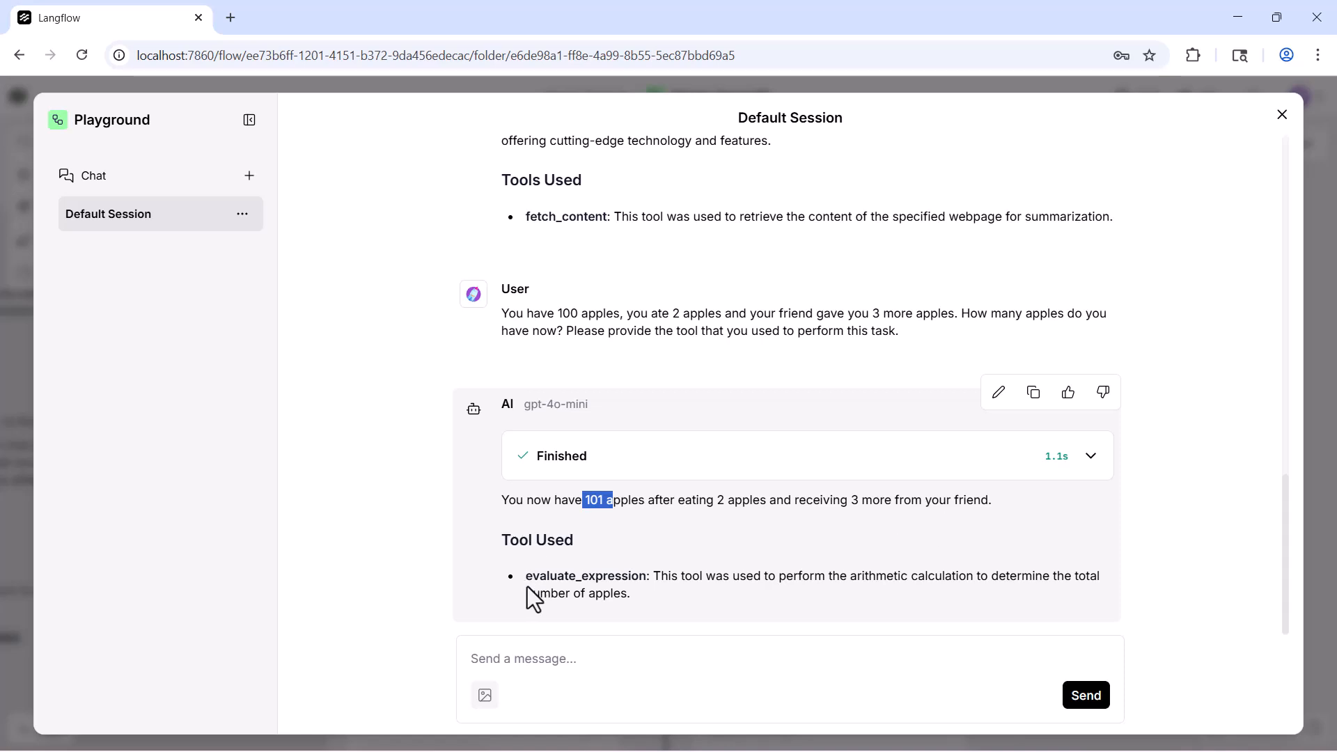
{"action": "left_click_drag", "start_coordinate": [527, 577], "coordinate": [631, 572]}
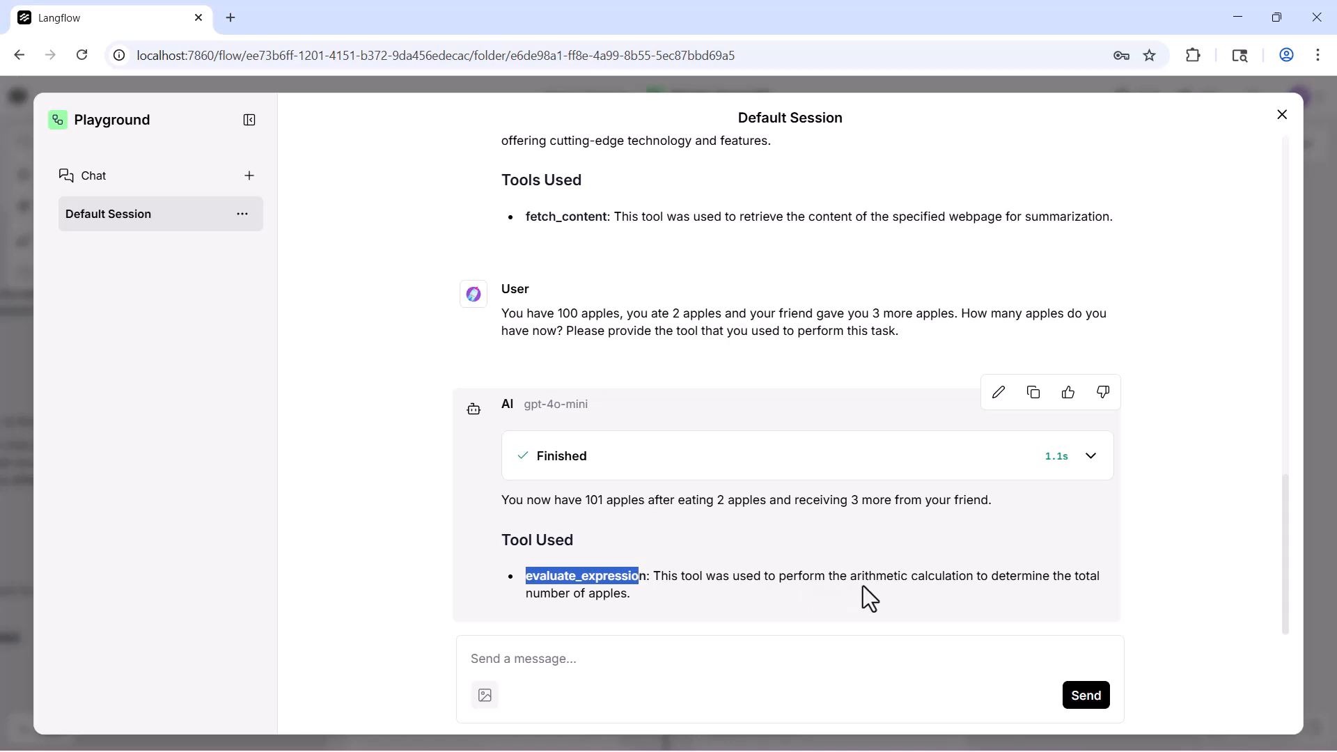
{"action": "left_click", "coordinate": [1060, 599]}
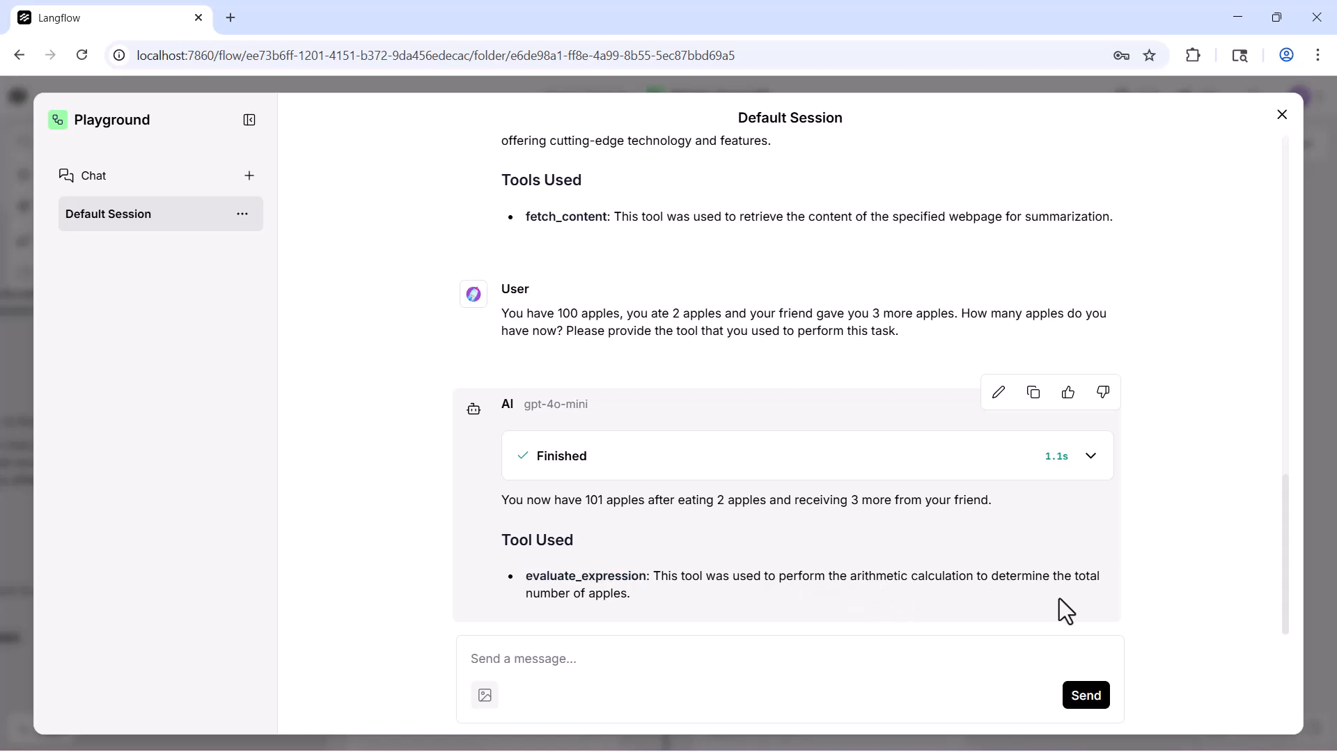
{"action": "left_click_drag", "start_coordinate": [526, 593], "coordinate": [703, 612]}
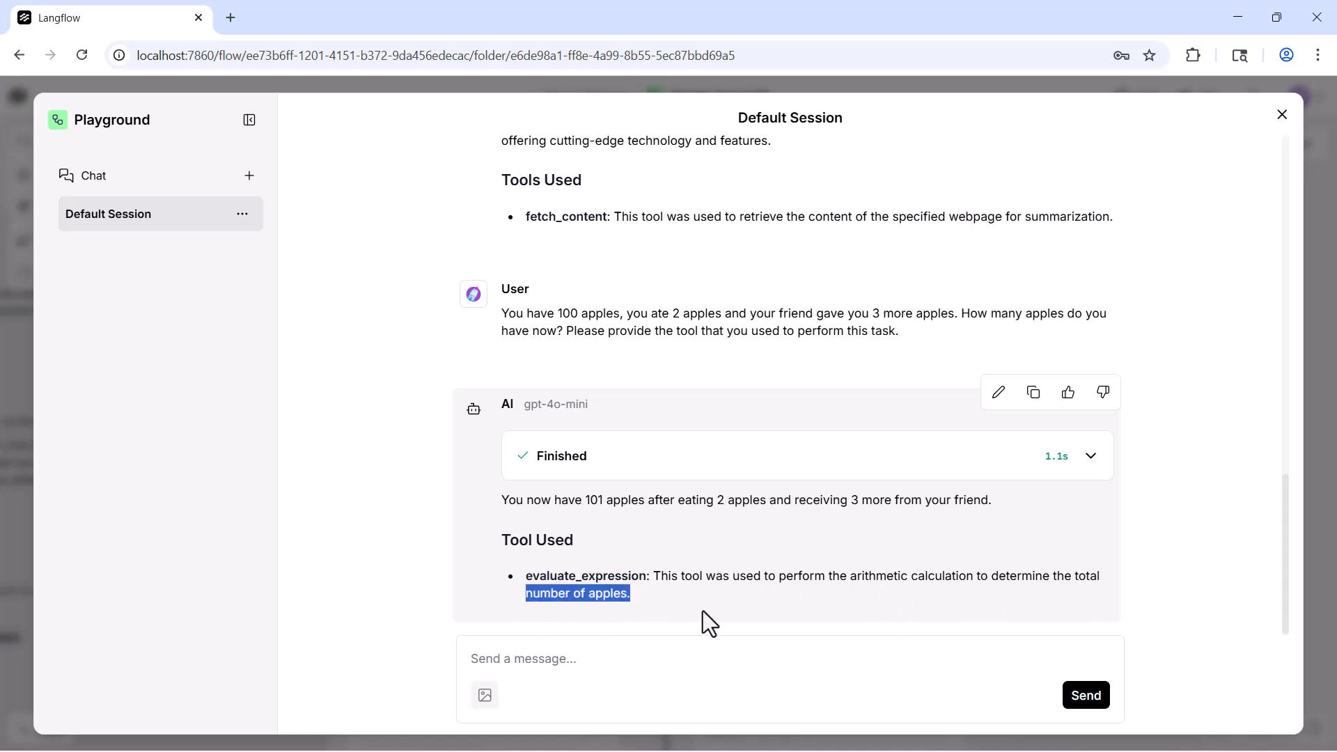
{"action": "left_click_drag", "start_coordinate": [502, 314], "coordinate": [960, 350]}
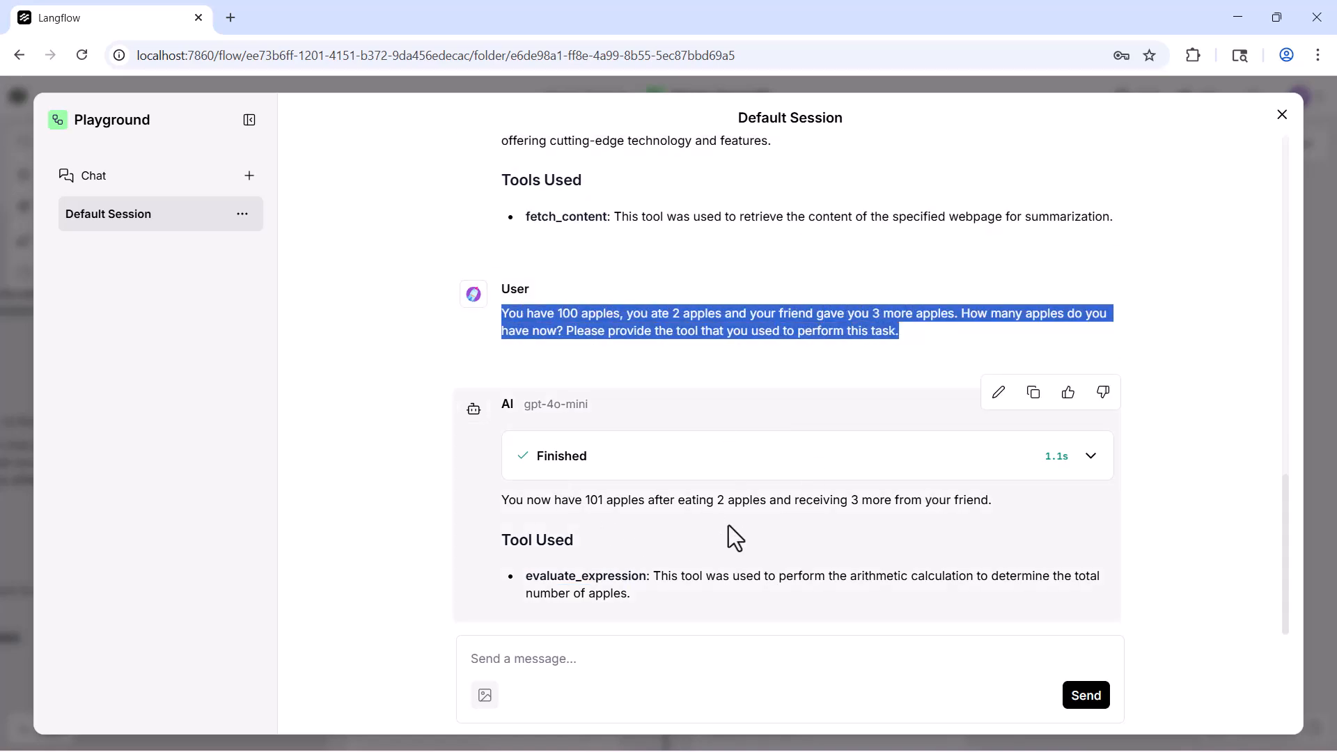
{"action": "left_click_drag", "start_coordinate": [508, 577], "coordinate": [693, 617]}
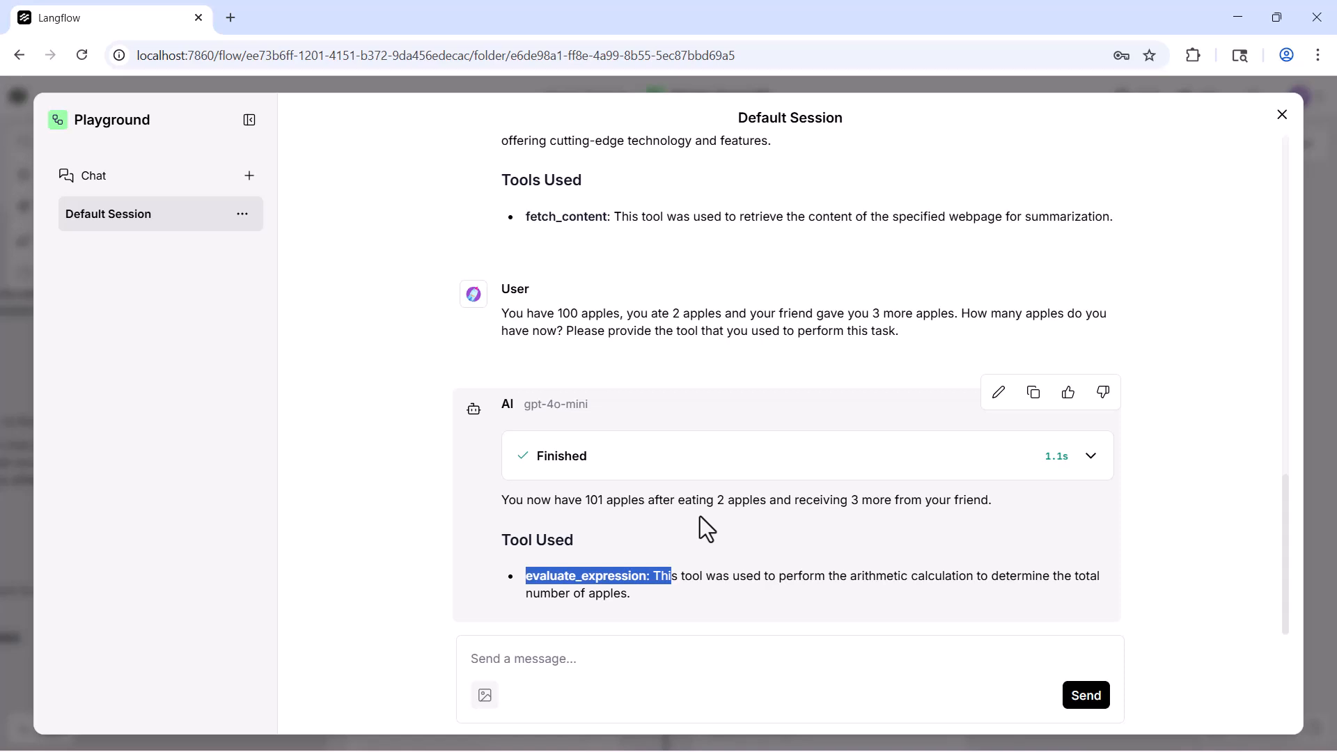
{"action": "left_click", "coordinate": [1282, 113]}
Switch to Visual Studio Code and review Build_Agent_LangChain-2.py, from the ReAct prompt template back to the imports at its start.
{"action": "scroll", "coordinate": [1055, 616], "scroll_direction": "down", "scroll_amount": 1}
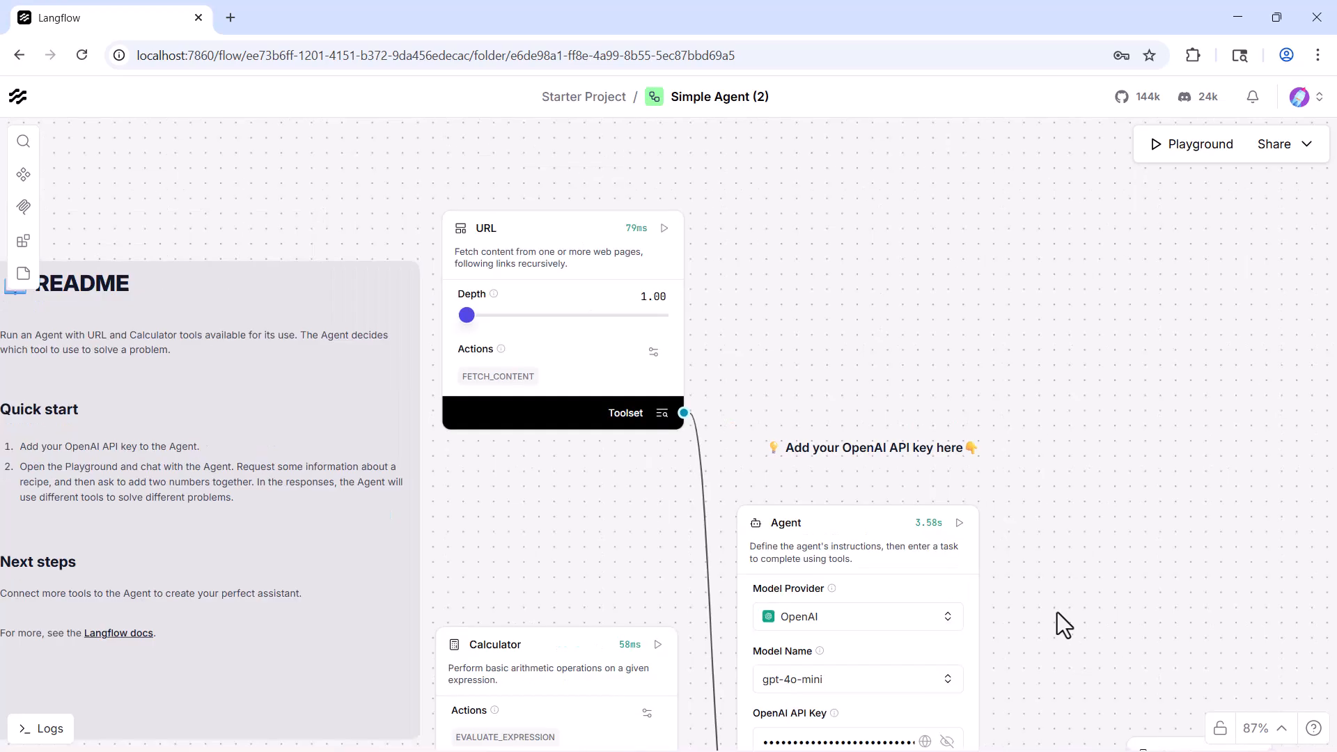
{"action": "left_click_drag", "start_coordinate": [1058, 613], "coordinate": [1076, 437]}
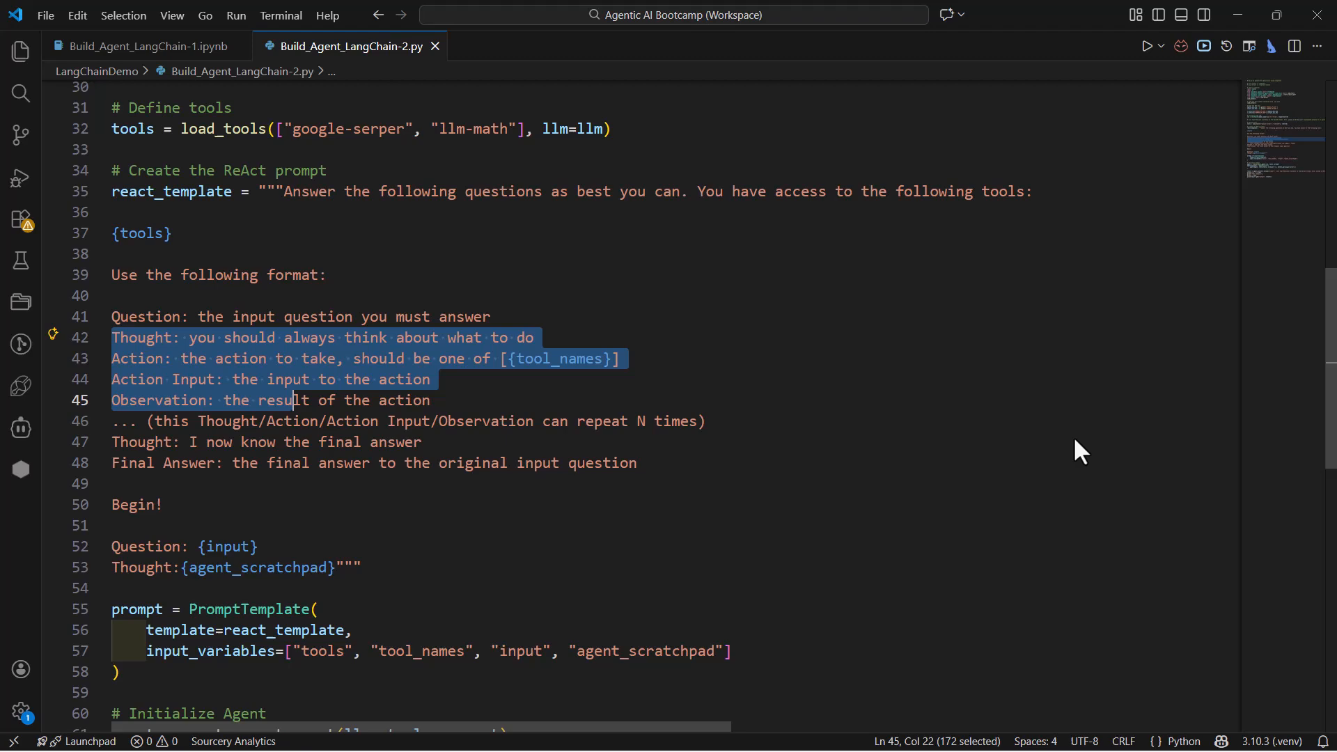
{"action": "left_click", "coordinate": [963, 443]}
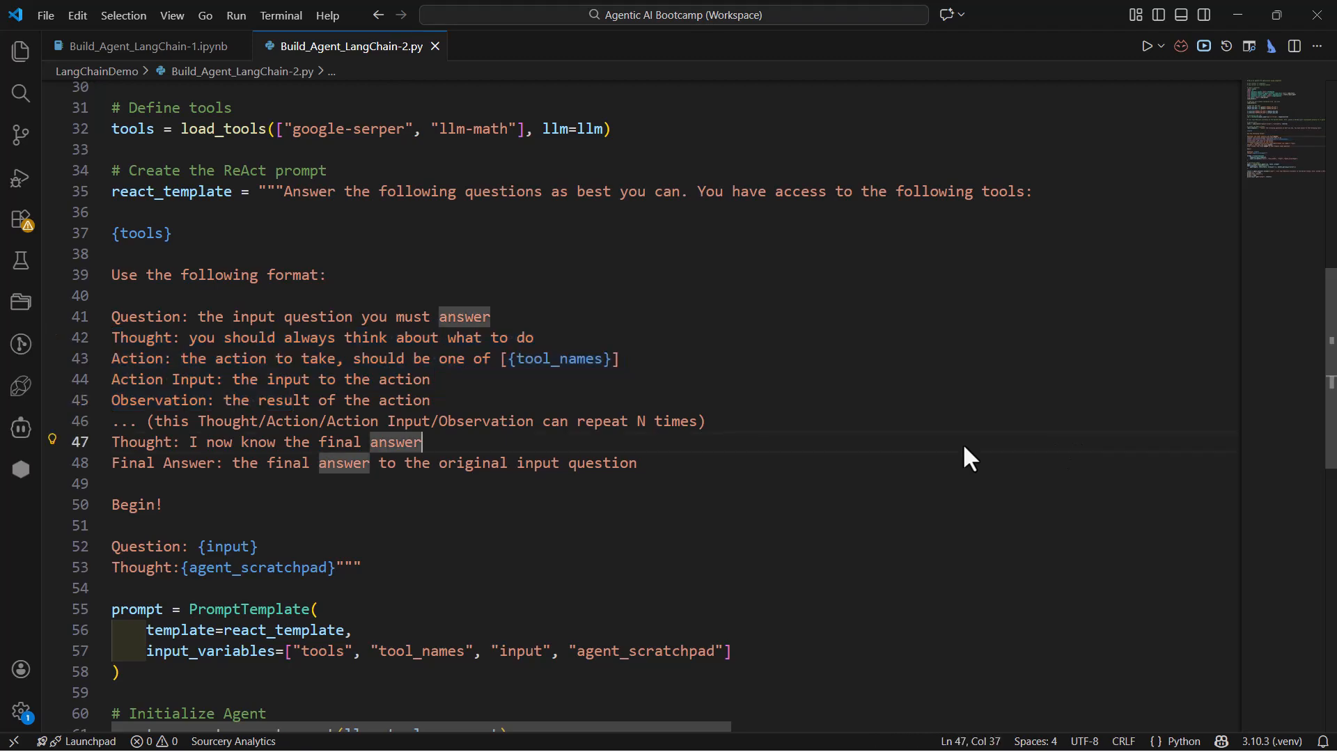
{"action": "scroll", "coordinate": [531, 586], "scroll_direction": "up", "scroll_amount": 10}
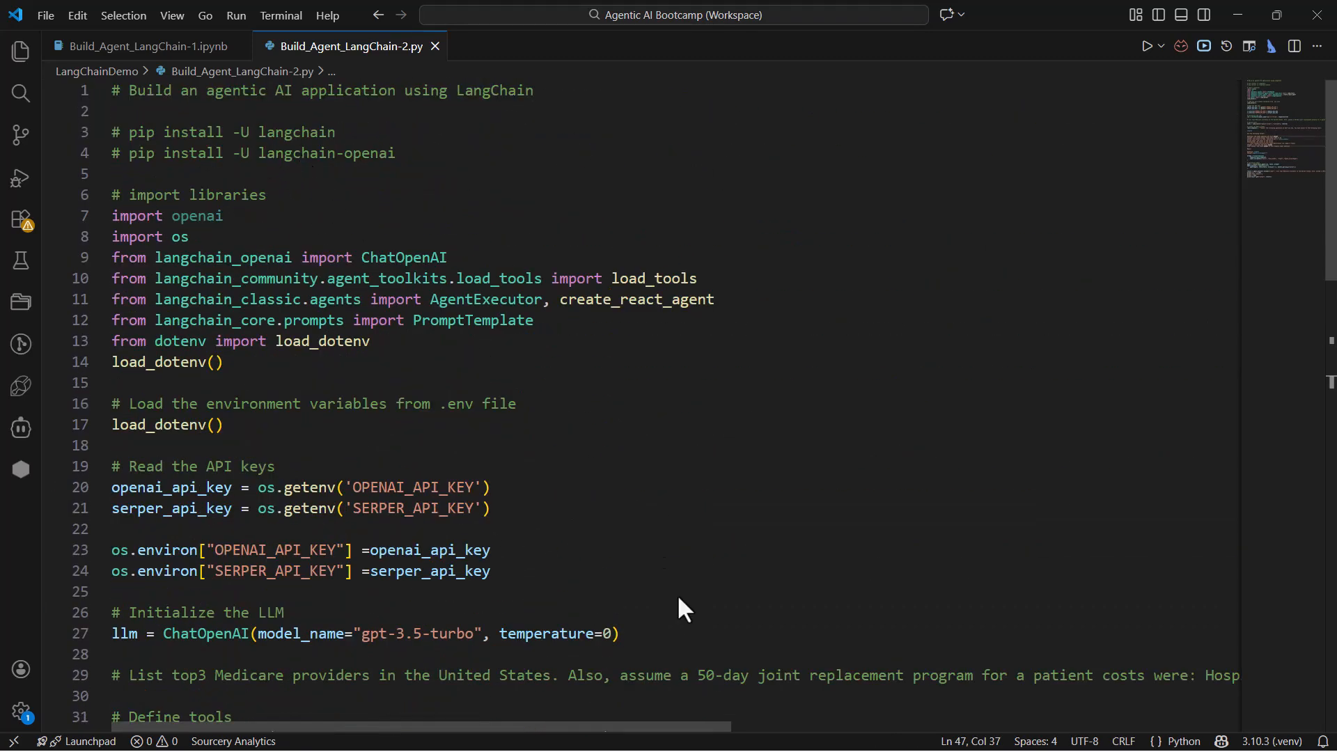
Examine the create_react_agent call in the Initialize Agent section, highlighting the function name and its llm, tools and prompt arguments.
{"action": "scroll", "coordinate": [679, 599], "scroll_direction": "down", "scroll_amount": 6}
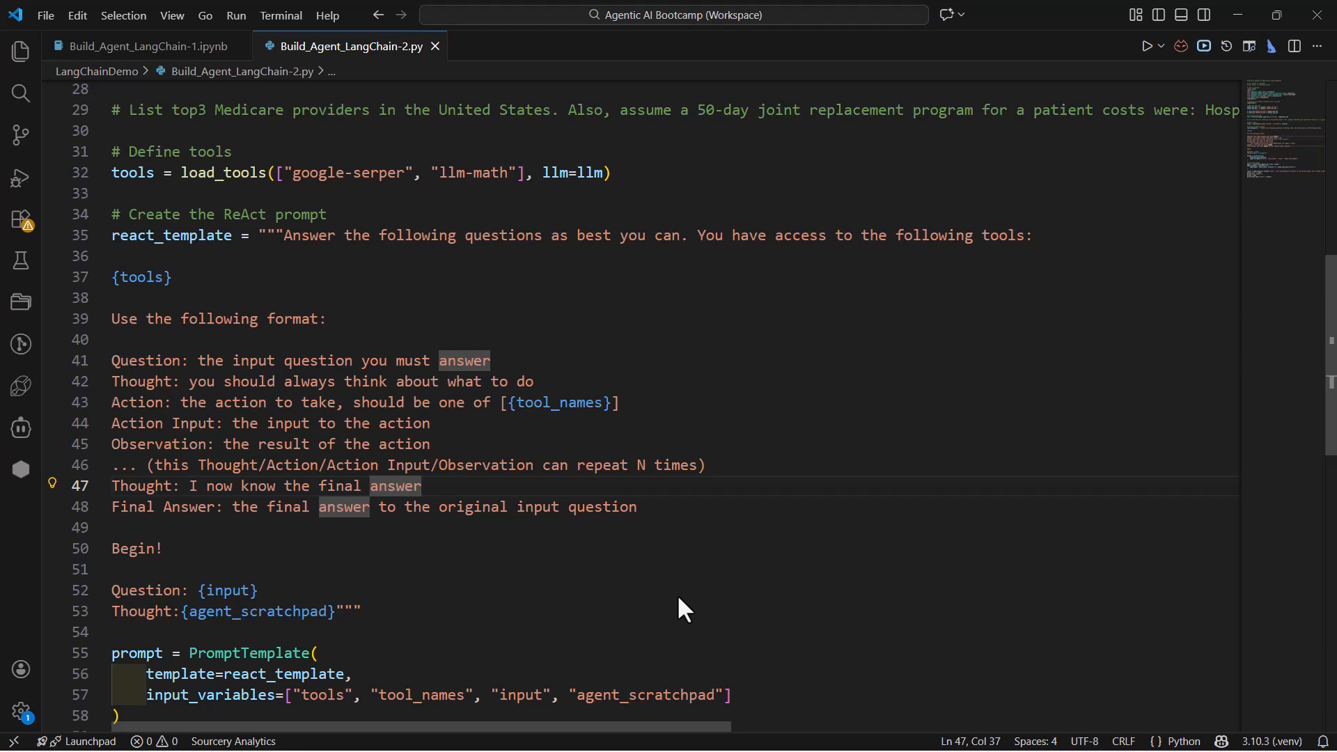
{"action": "scroll", "coordinate": [677, 595], "scroll_direction": "down", "scroll_amount": 5}
{"action": "double_click", "coordinate": [268, 476]}
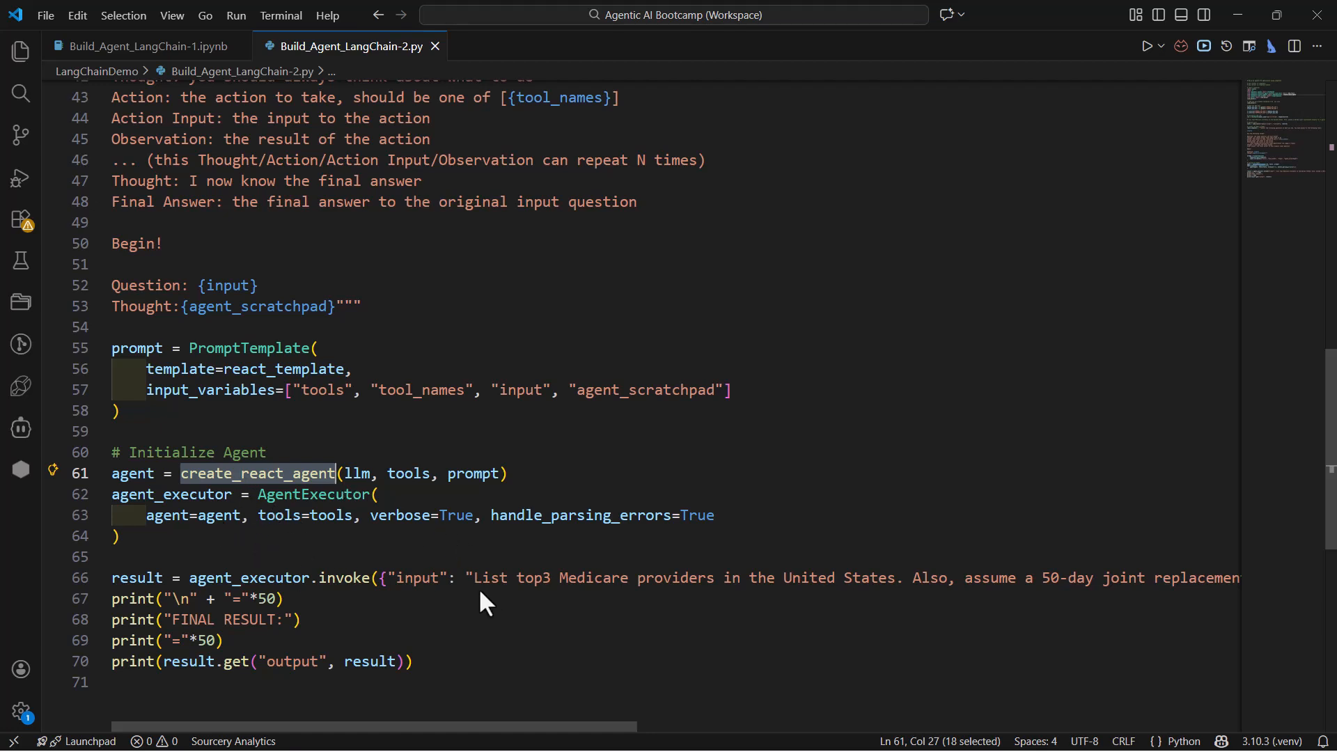
{"action": "left_click", "coordinate": [351, 473]}
{"action": "left_click", "coordinate": [419, 473]}
{"action": "double_click", "coordinate": [419, 473]}
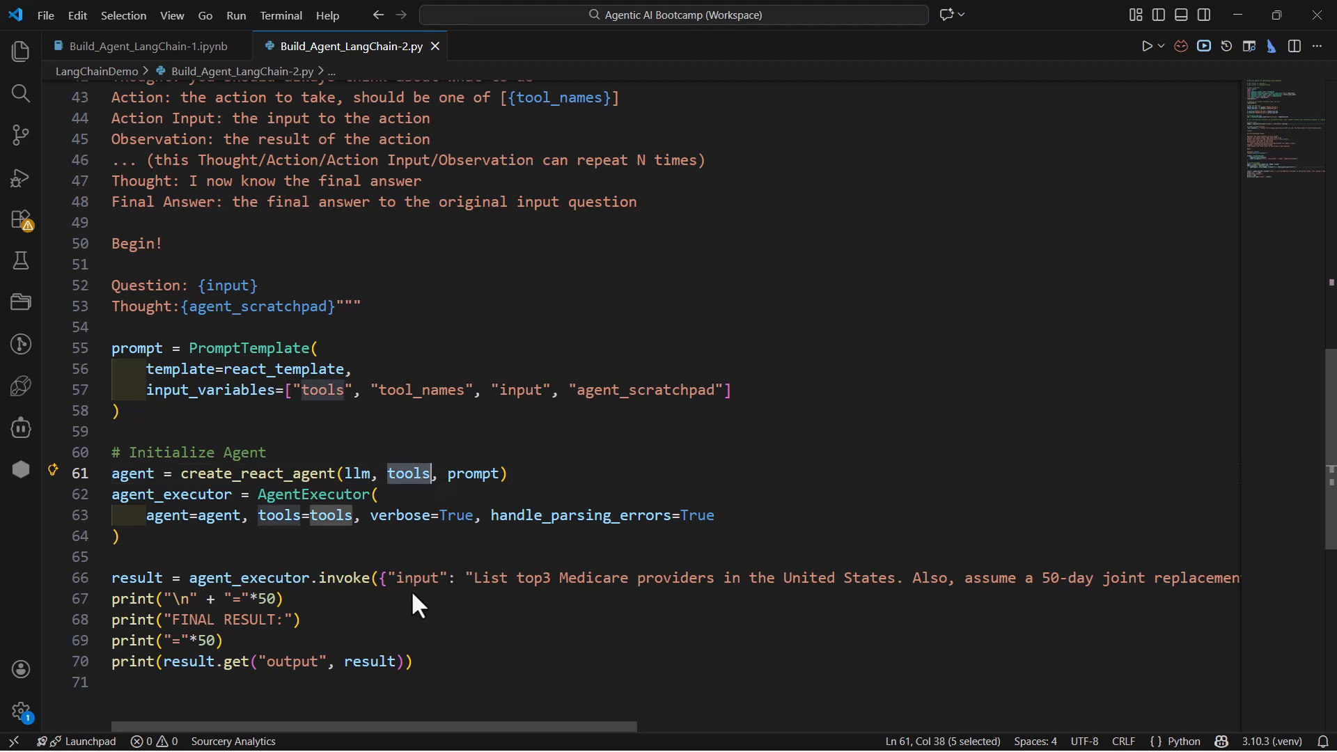
{"action": "double_click", "coordinate": [480, 472]}
{"action": "left_click_drag", "start_coordinate": [508, 473], "coordinate": [340, 468]}
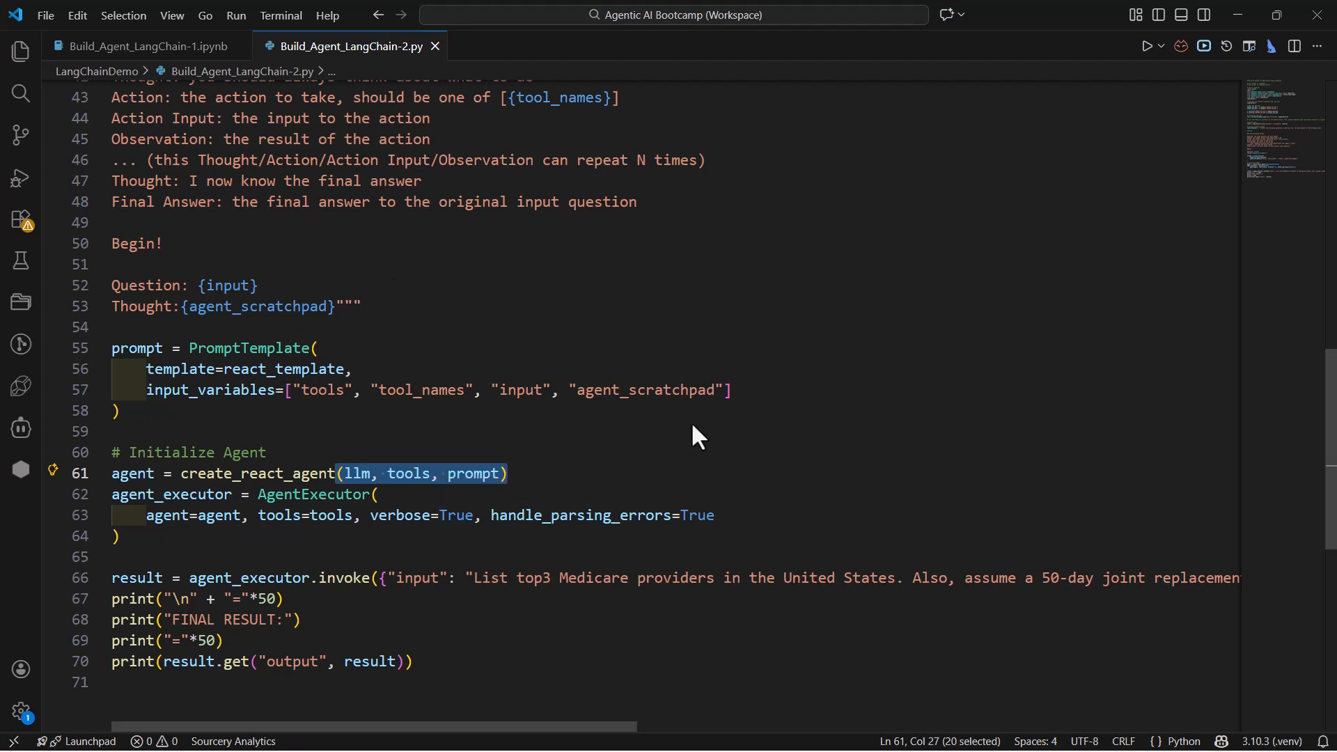
Switch back to Langflow in the browser, look through the Agent component's Python code, and close the code without changes.
{"action": "key", "text": "alt+Tab"}
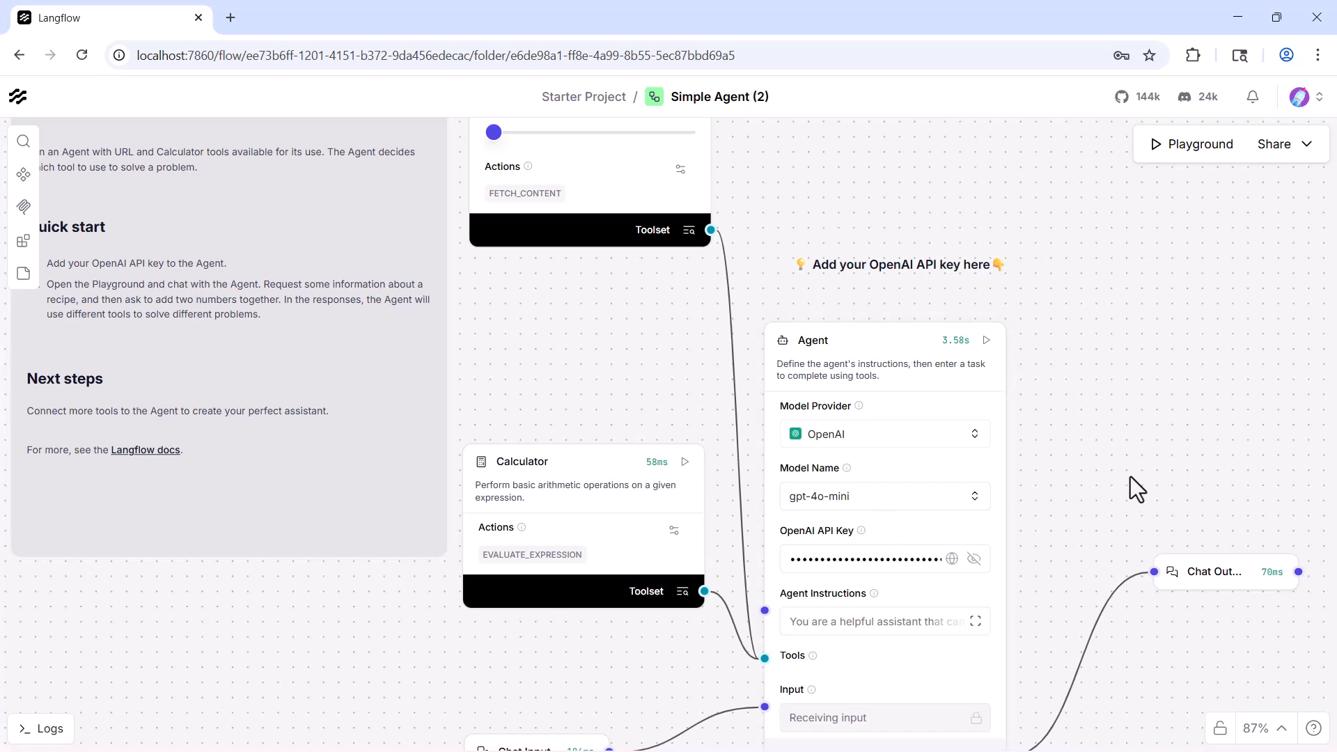
{"action": "left_click", "coordinate": [865, 351]}
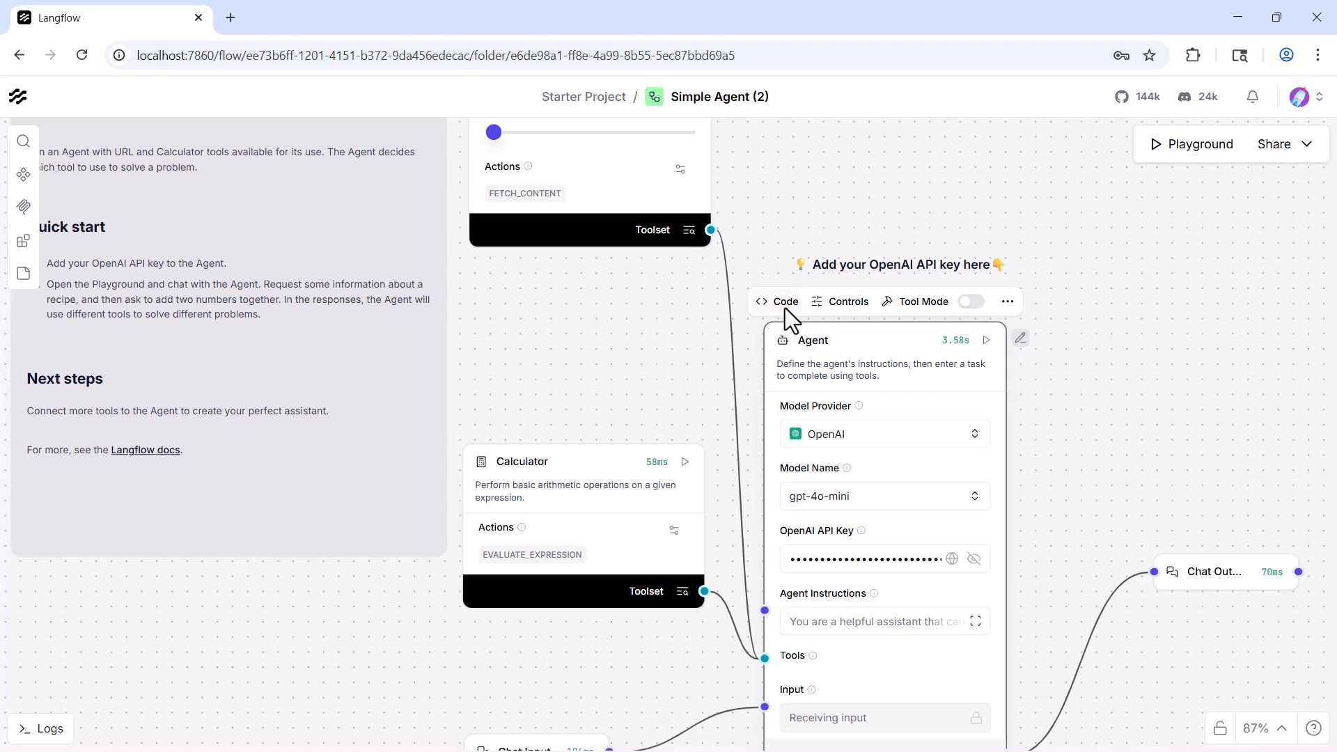
{"action": "left_click", "coordinate": [786, 305]}
{"action": "scroll", "coordinate": [484, 448], "scroll_direction": "down", "scroll_amount": 4}
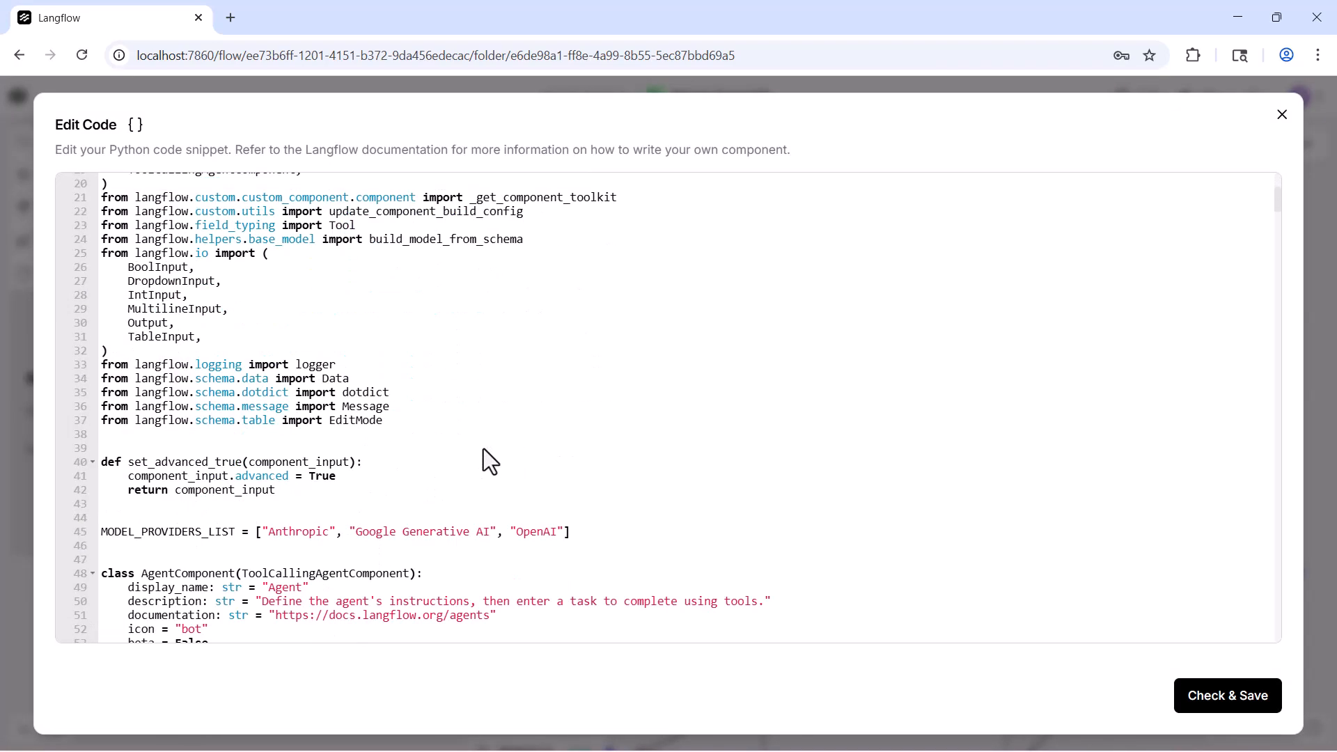
{"action": "scroll", "coordinate": [486, 446], "scroll_direction": "down", "scroll_amount": 8}
{"action": "left_click", "coordinate": [1282, 116]}
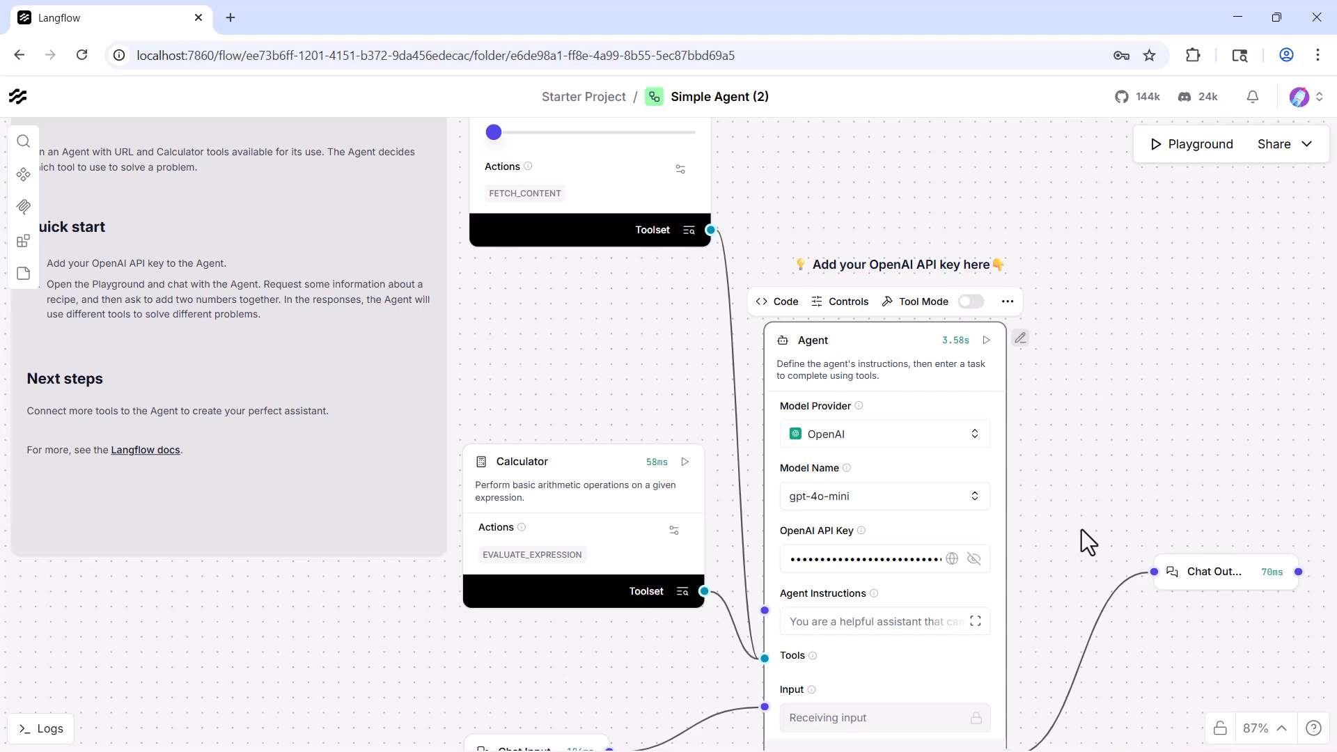
Open the Agent Instructions text in full, highlight the whole instruction sentence, then close it unchanged and deselect the Agent component.
{"action": "left_click_drag", "start_coordinate": [1082, 530], "coordinate": [993, 477]}
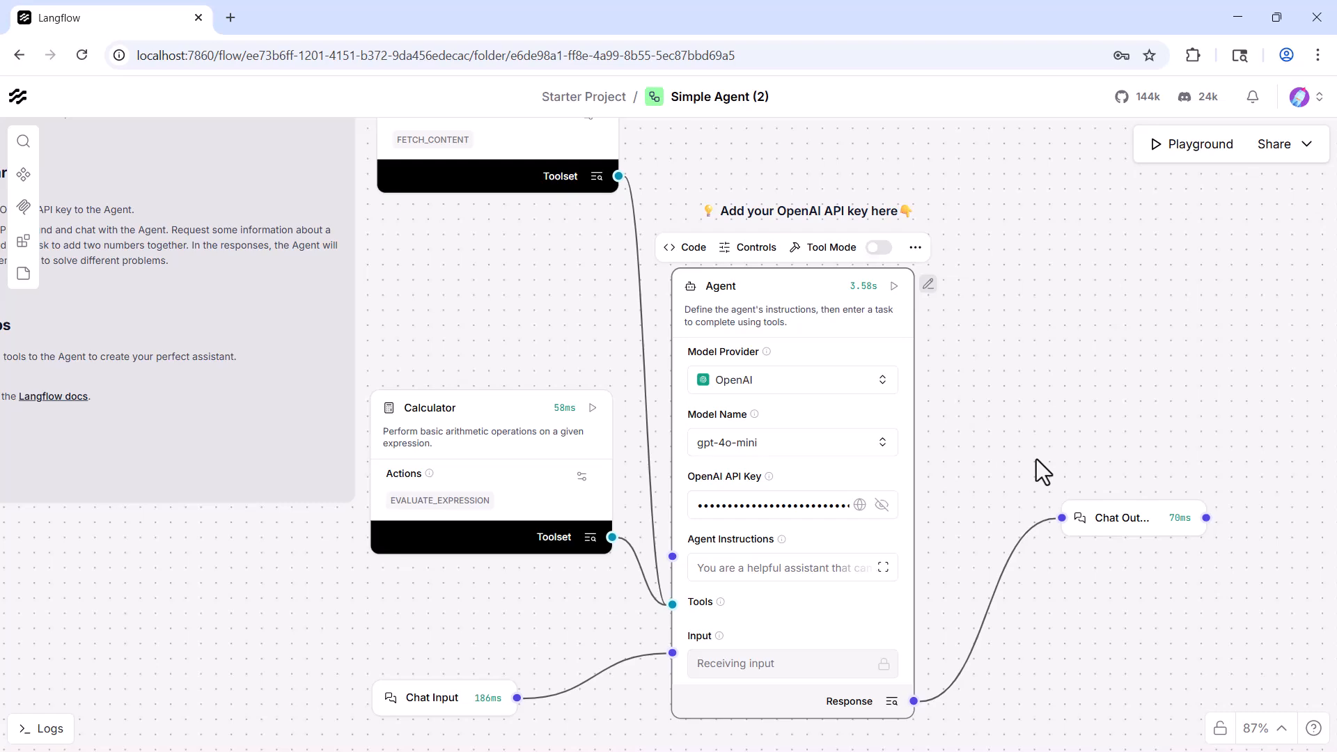
{"action": "scroll", "coordinate": [1037, 459], "scroll_direction": "down", "scroll_amount": 3}
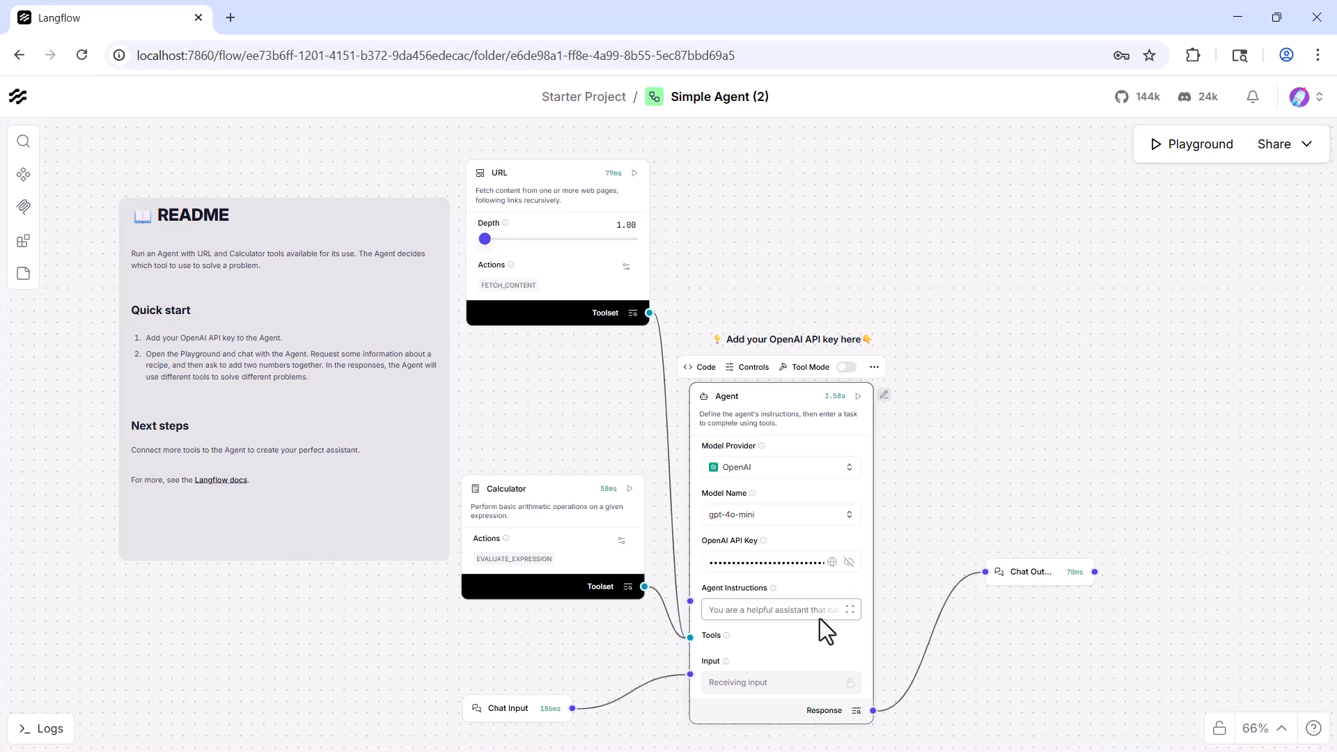
{"action": "left_click", "coordinate": [850, 610]}
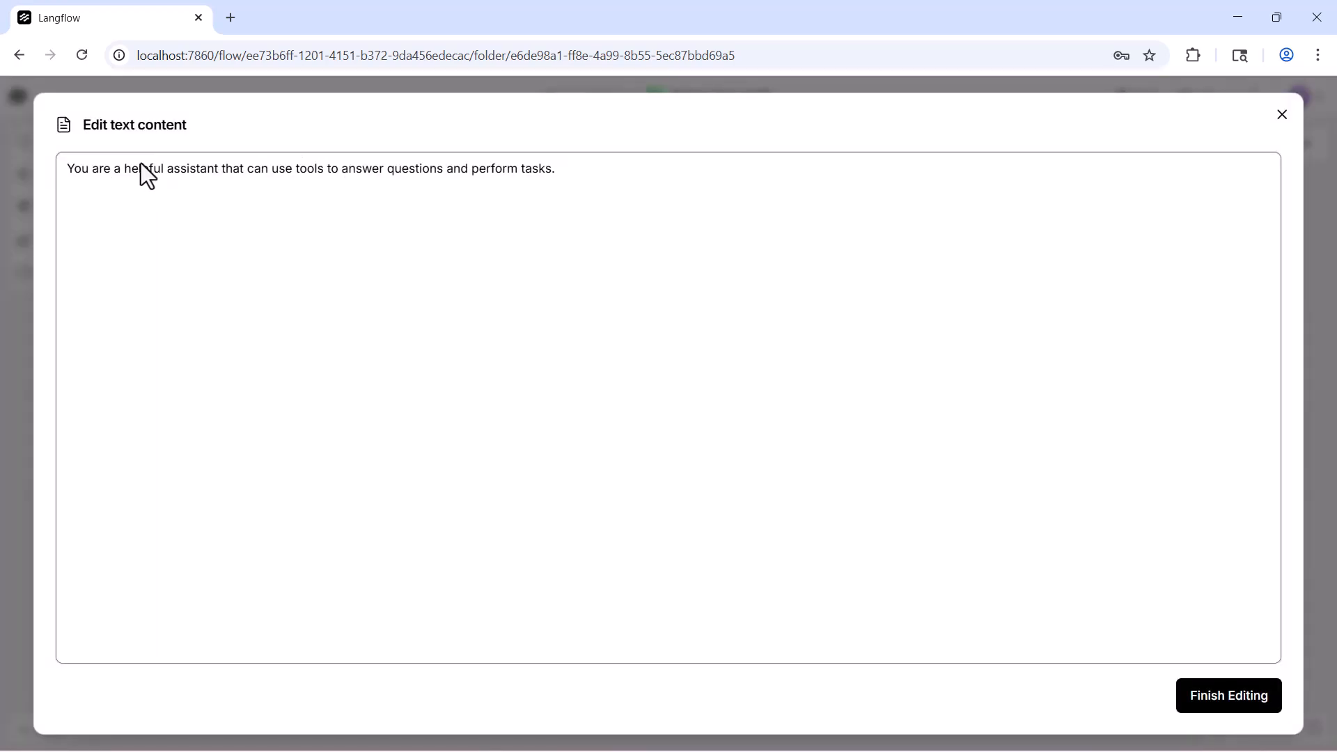
{"action": "left_click_drag", "start_coordinate": [140, 168], "coordinate": [618, 169]}
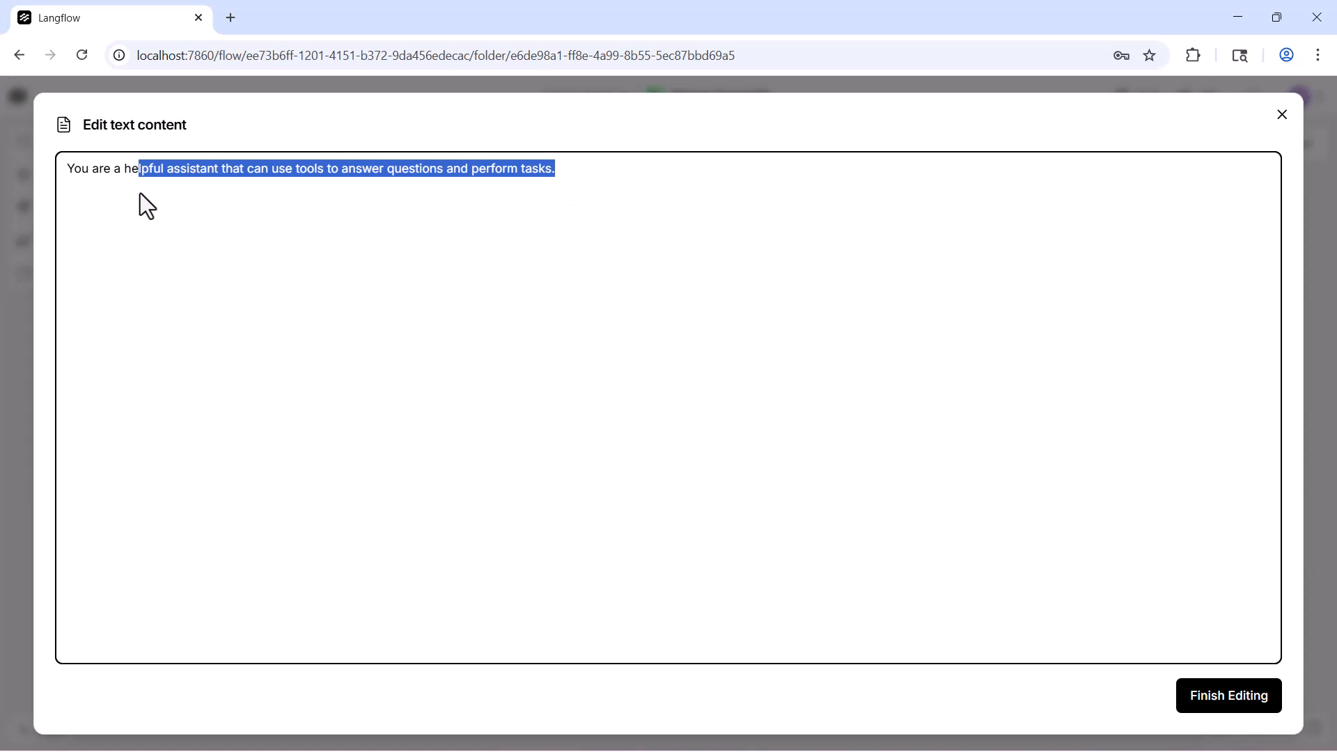
{"action": "left_click_drag", "start_coordinate": [70, 171], "coordinate": [616, 170]}
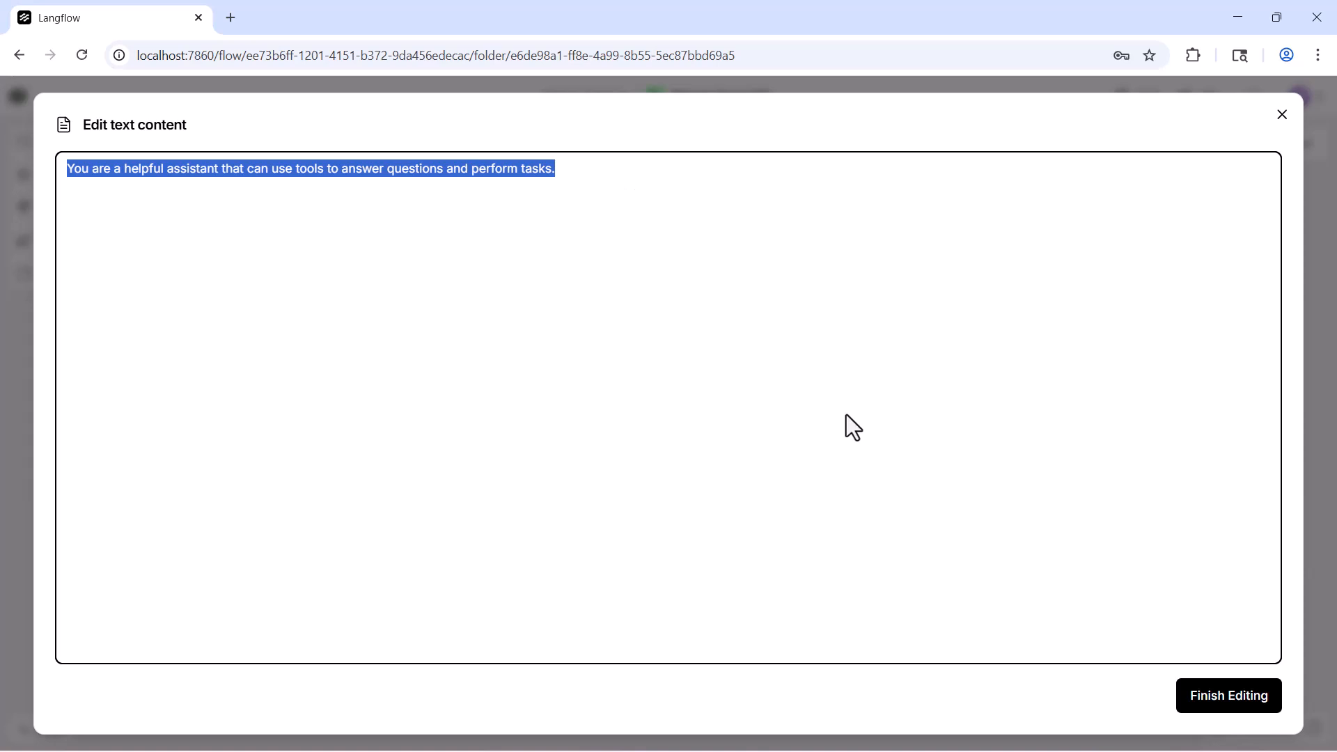
{"action": "left_click", "coordinate": [1281, 115]}
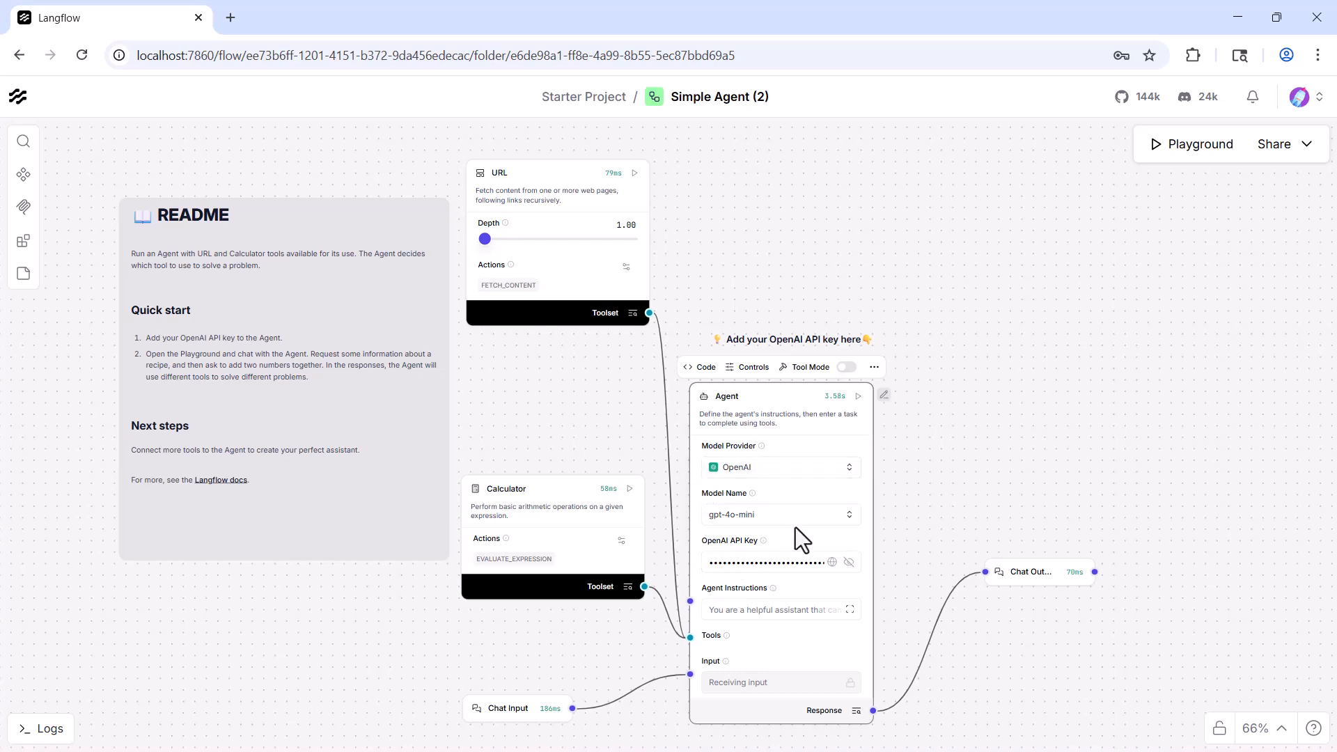
{"action": "left_click", "coordinate": [1024, 471]}
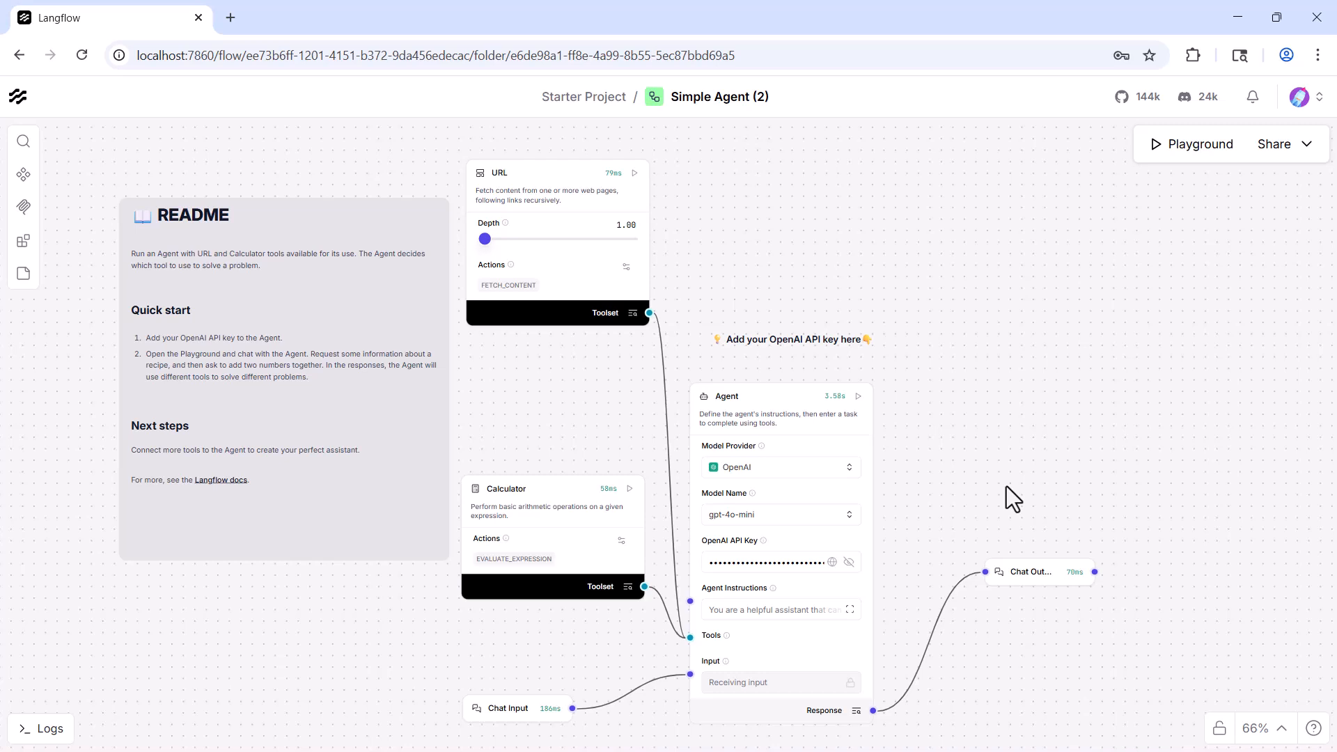